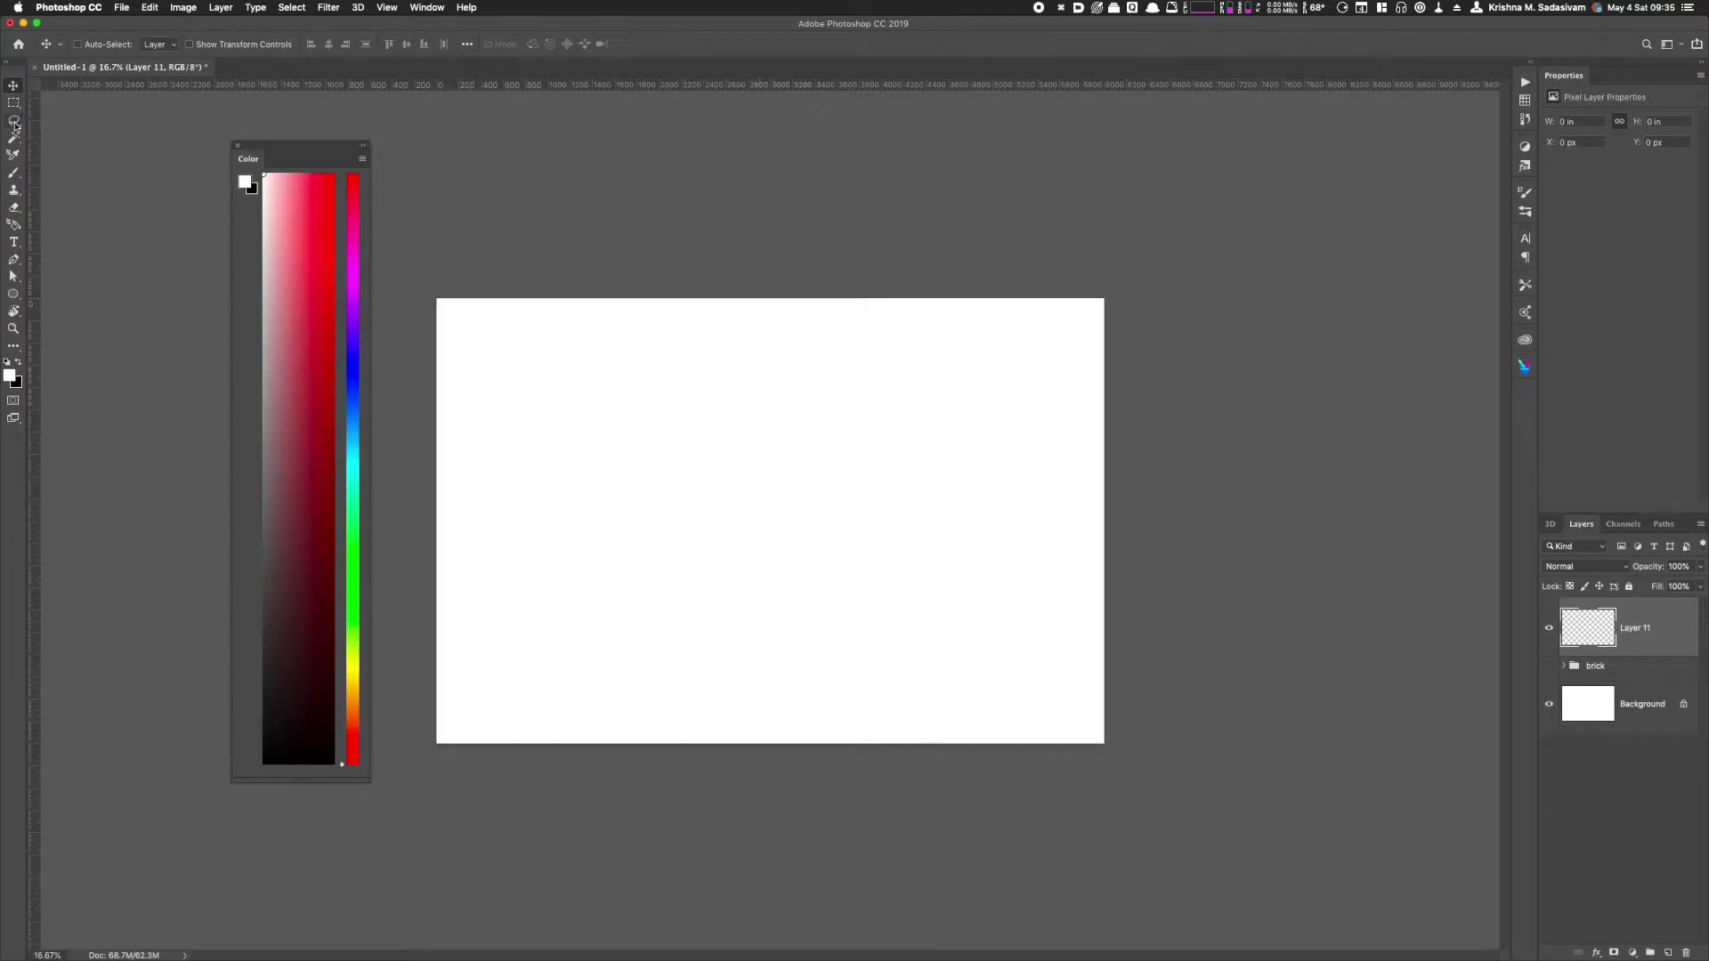
# Step: Outline a four-sided front wall face in the canvas centre with the Polygonal Lasso, fill it with dark red, and deselect
pyautogui.moveTo(13, 119); pyautogui.dragTo(59, 133)
pyautogui.click(595, 466)
pyautogui.click(604, 613)
pyautogui.click(862, 674)
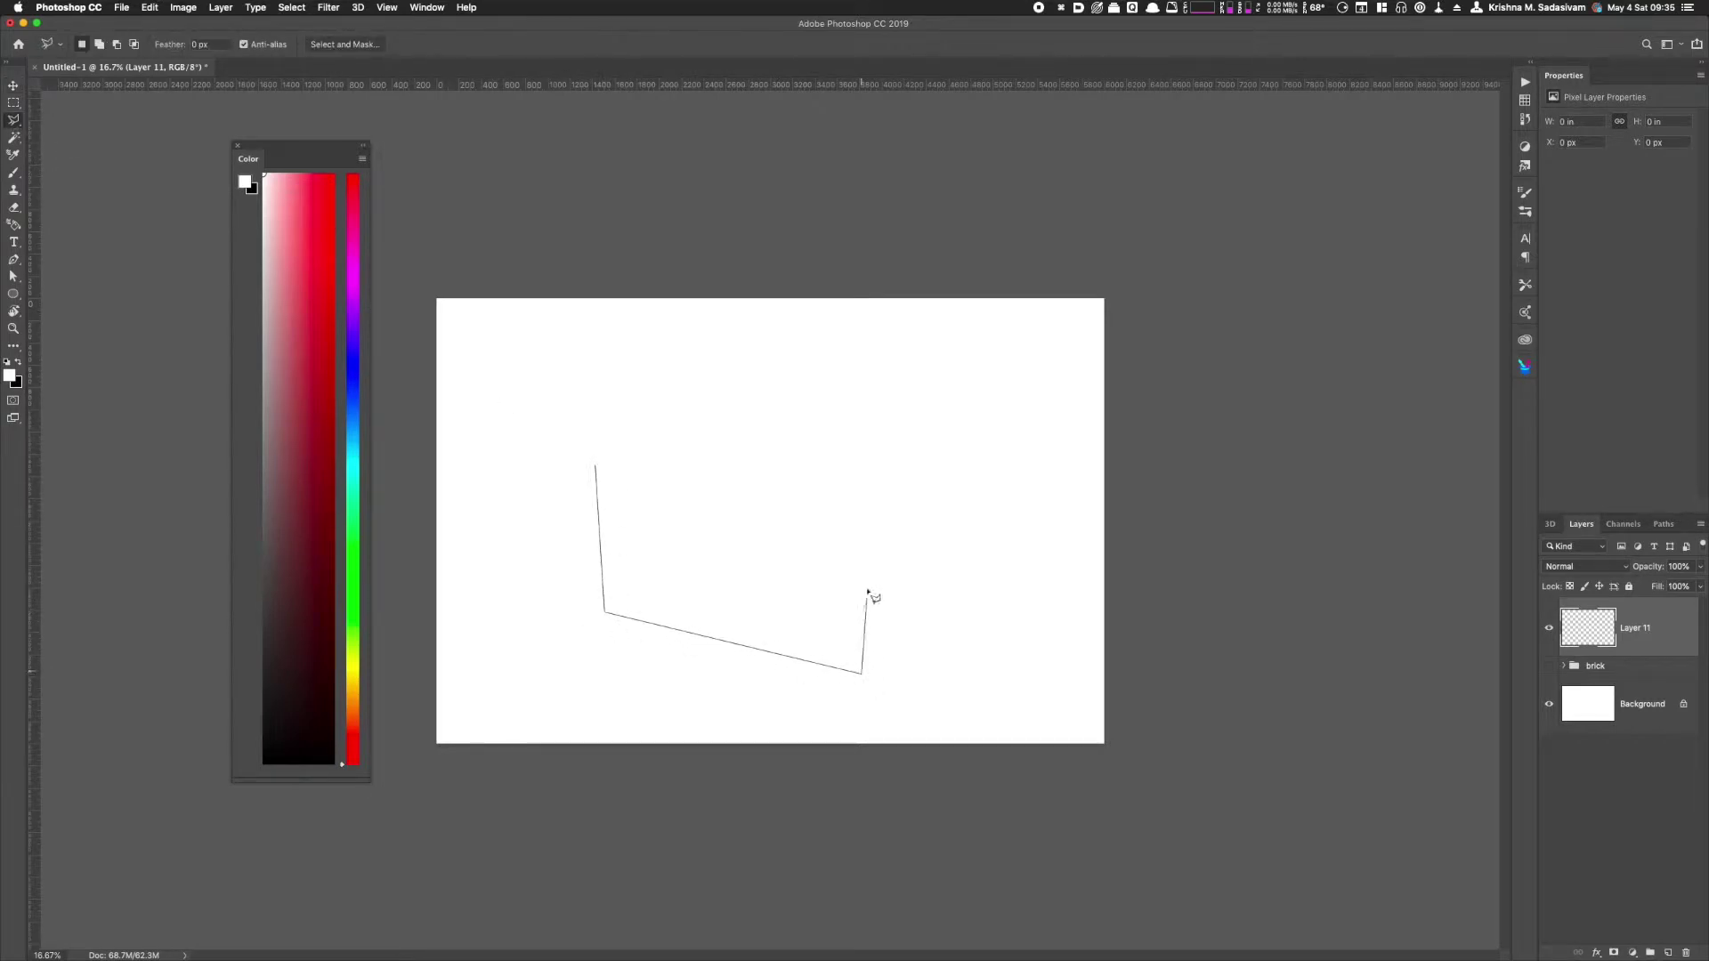
pyautogui.click(878, 474)
pyautogui.click(597, 467)
pyautogui.click(297, 263)
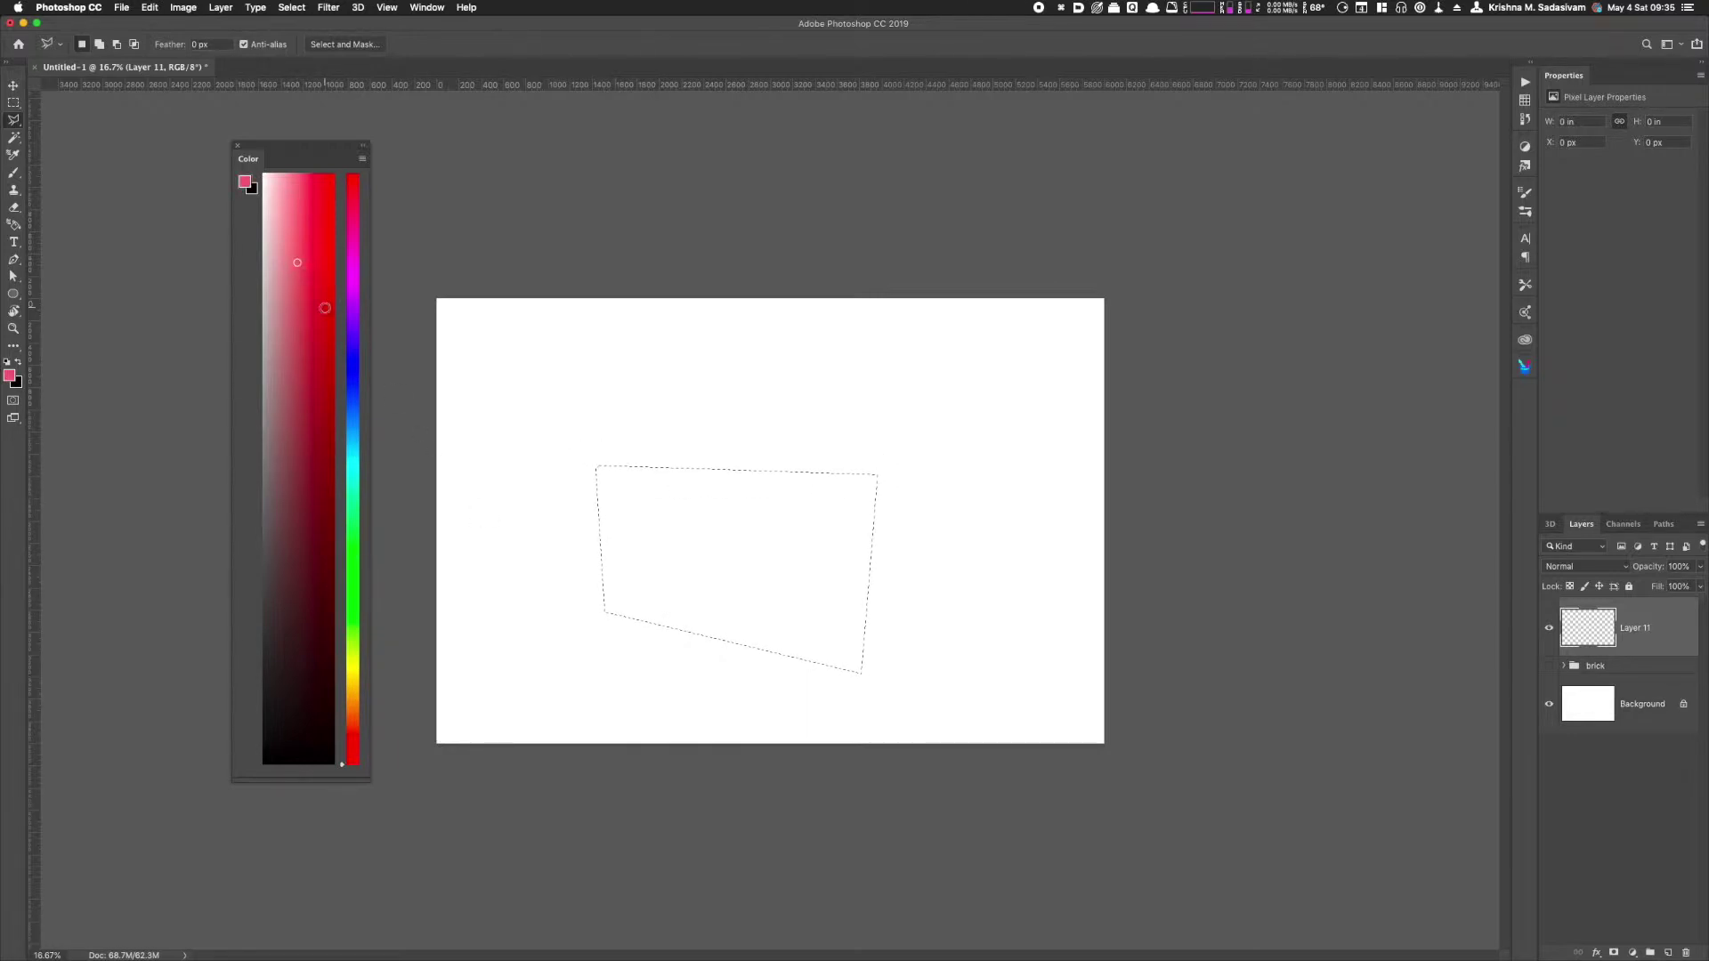
pyautogui.click(311, 394)
pyautogui.hotkey('alt', 'BackSpace')
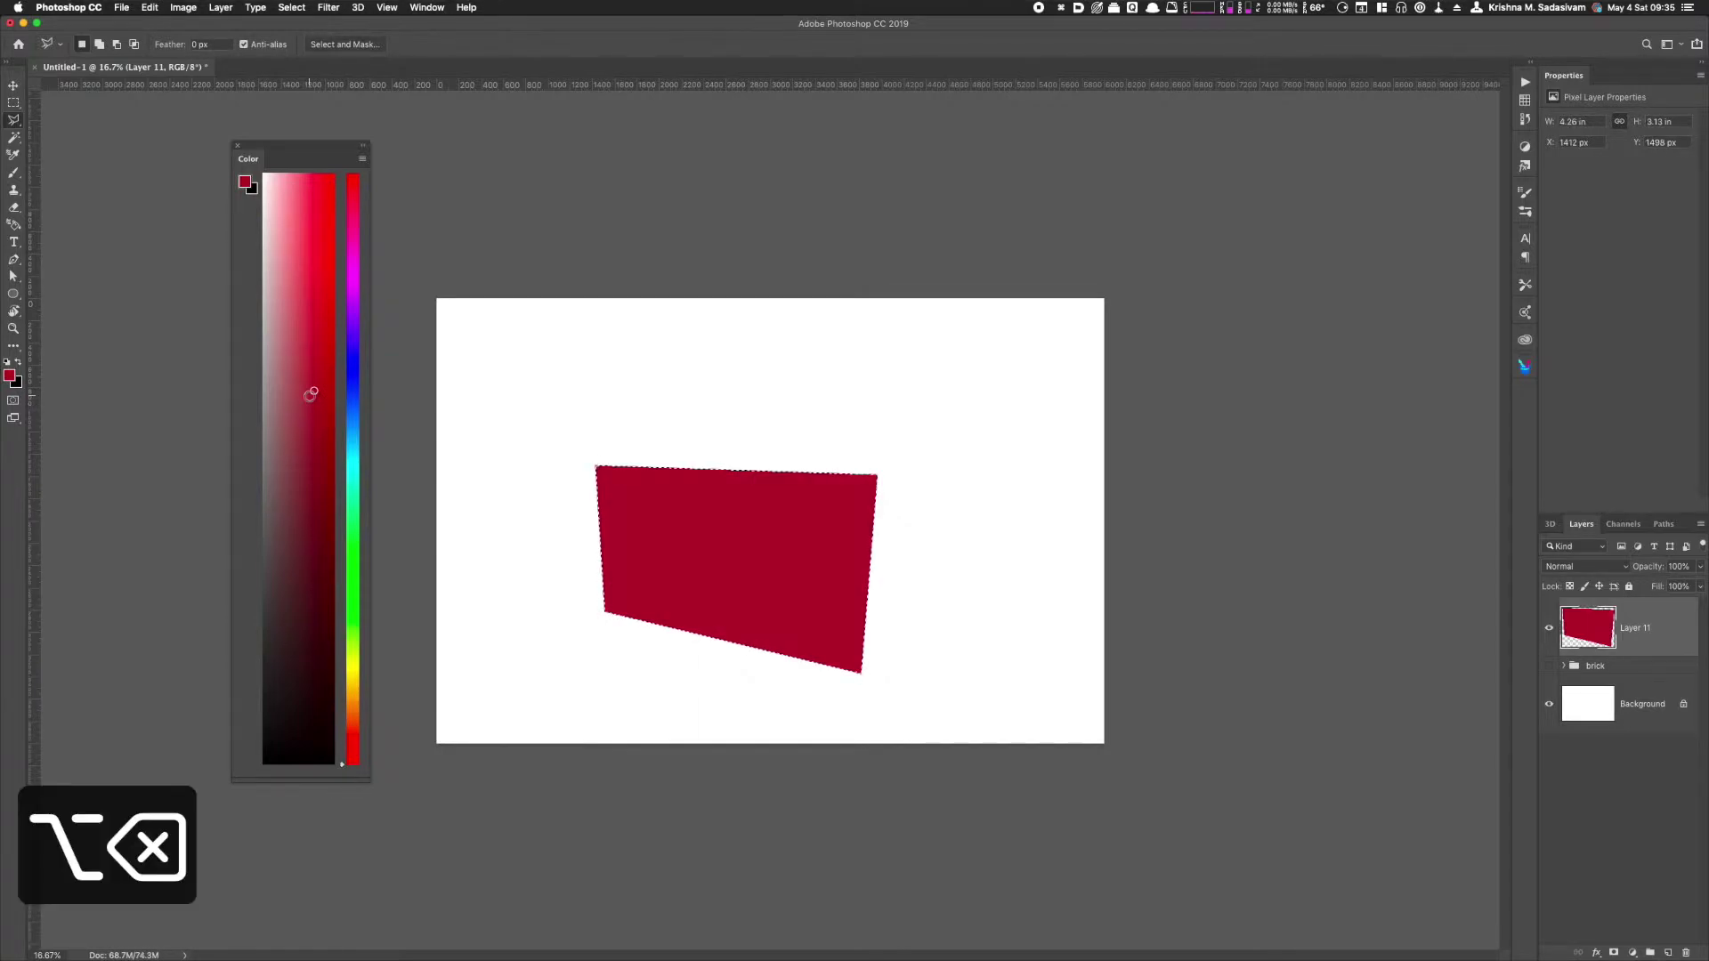
pyautogui.press('super+d')
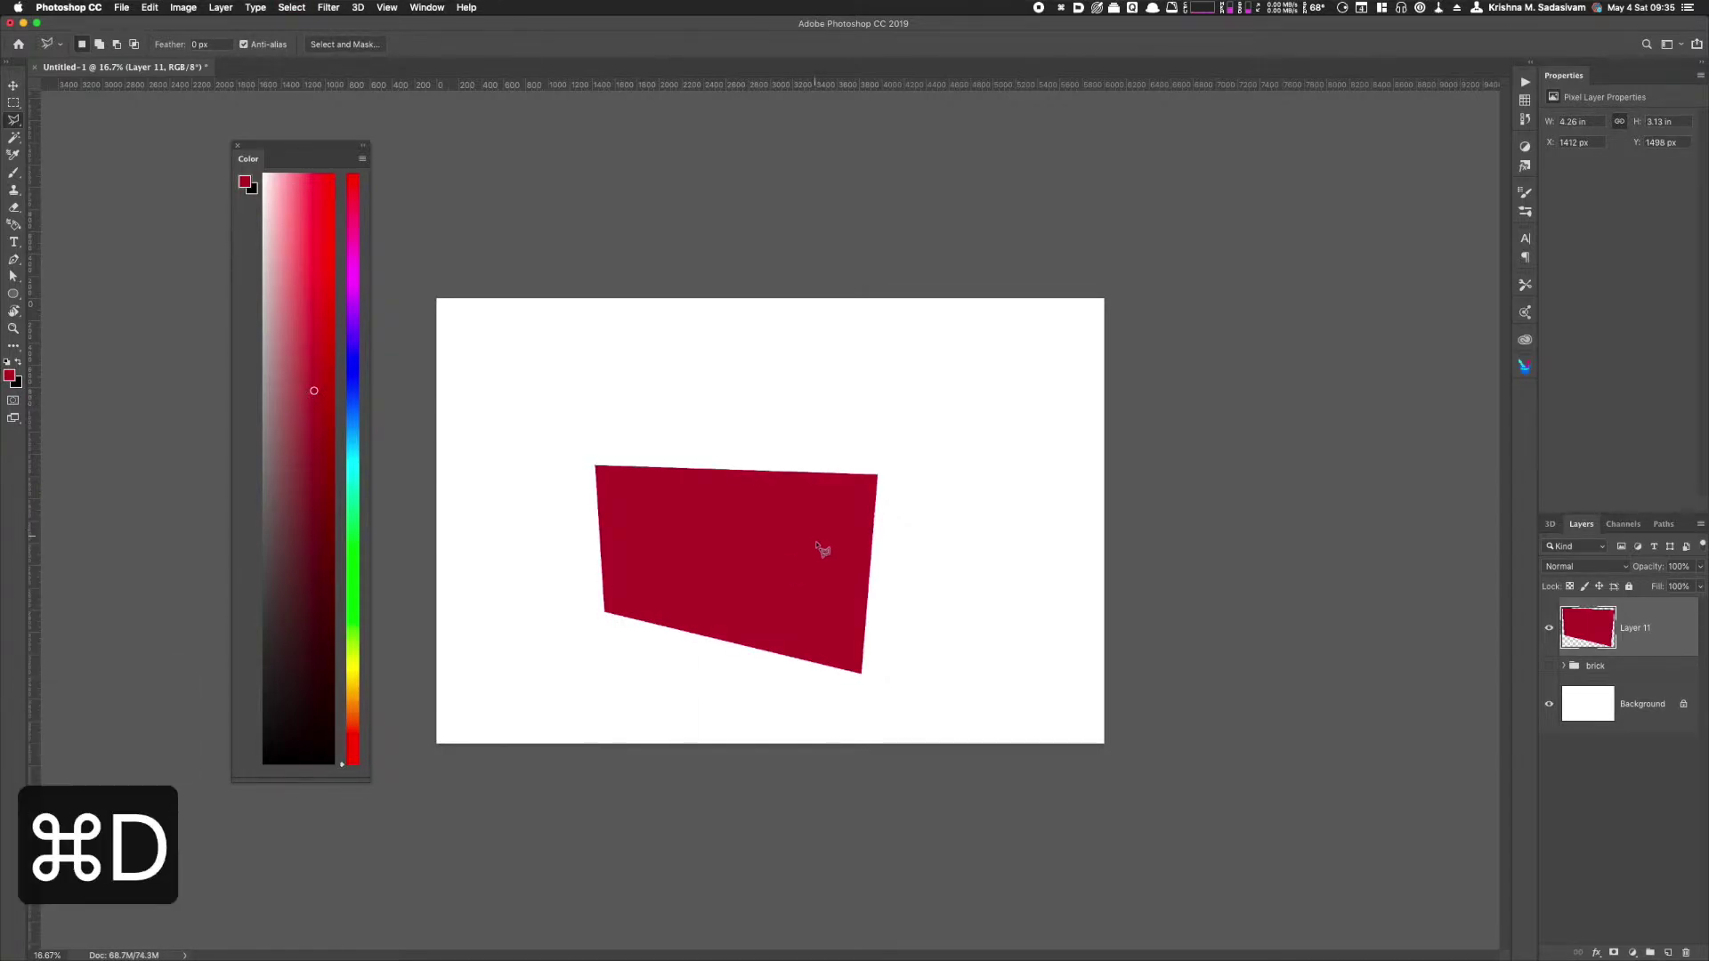
# Step: Outline a narrow side face along the wall's right edge and fill it with the same dark red on a new layer
pyautogui.click(878, 475)
pyautogui.click(862, 675)
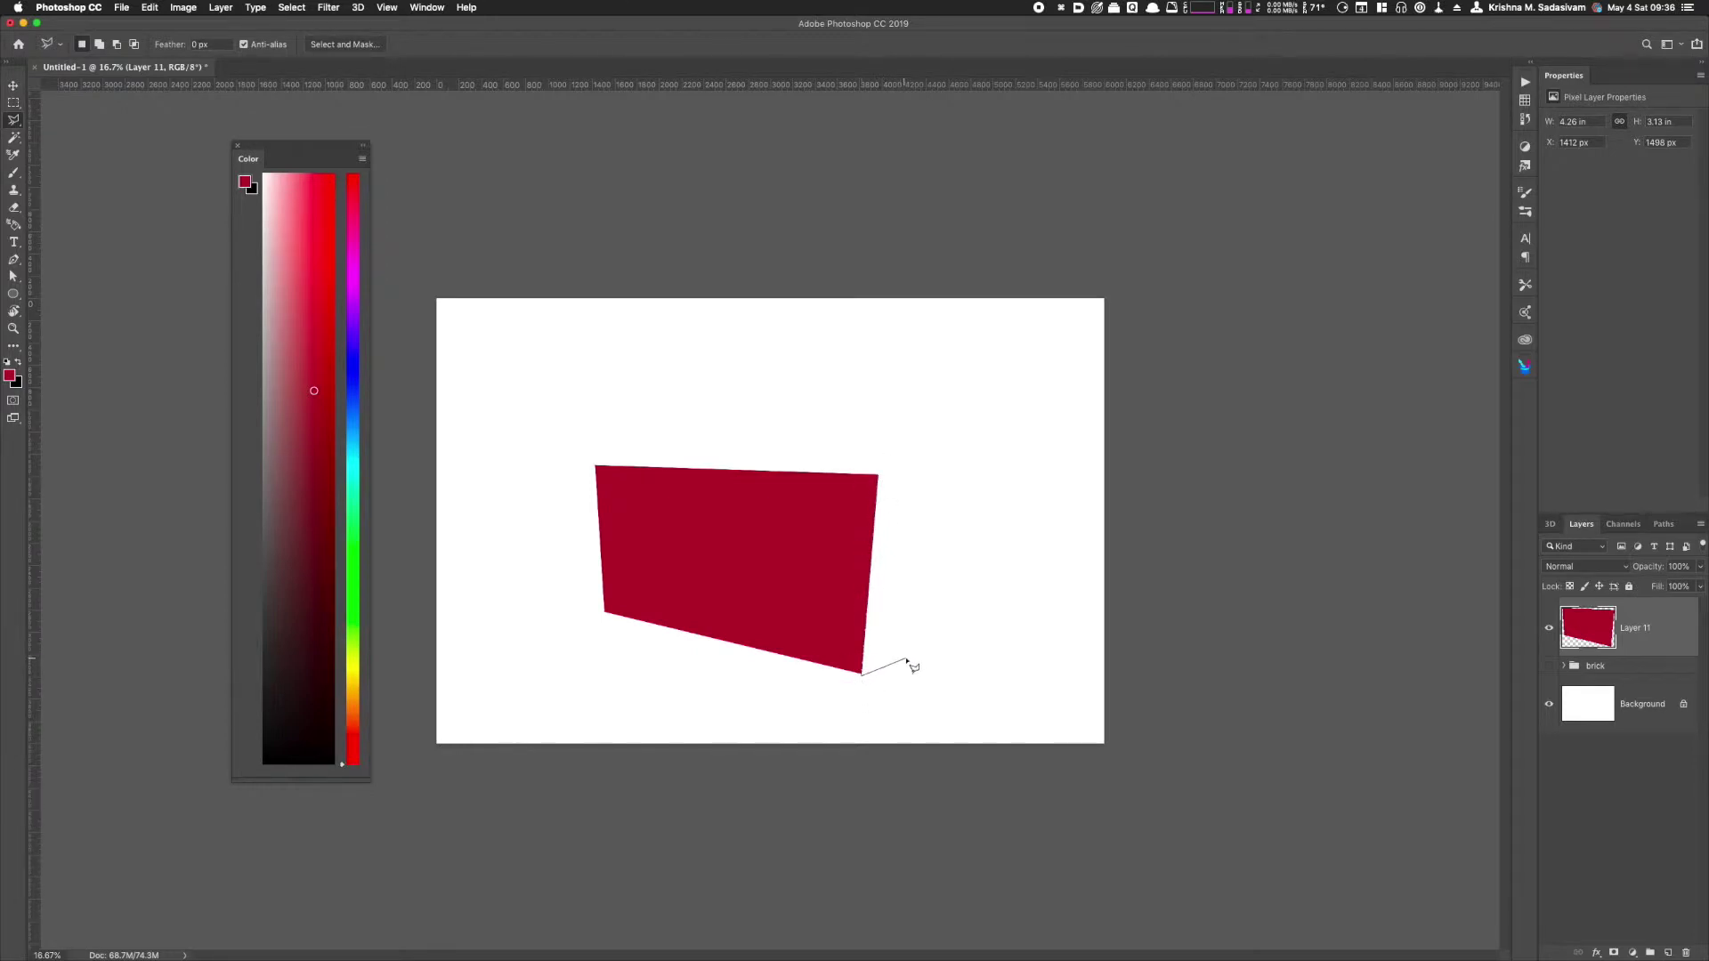
pyautogui.click(910, 659)
pyautogui.click(927, 465)
pyautogui.click(877, 476)
pyautogui.press('shift+super+n')
pyautogui.press('shift+super+Return')
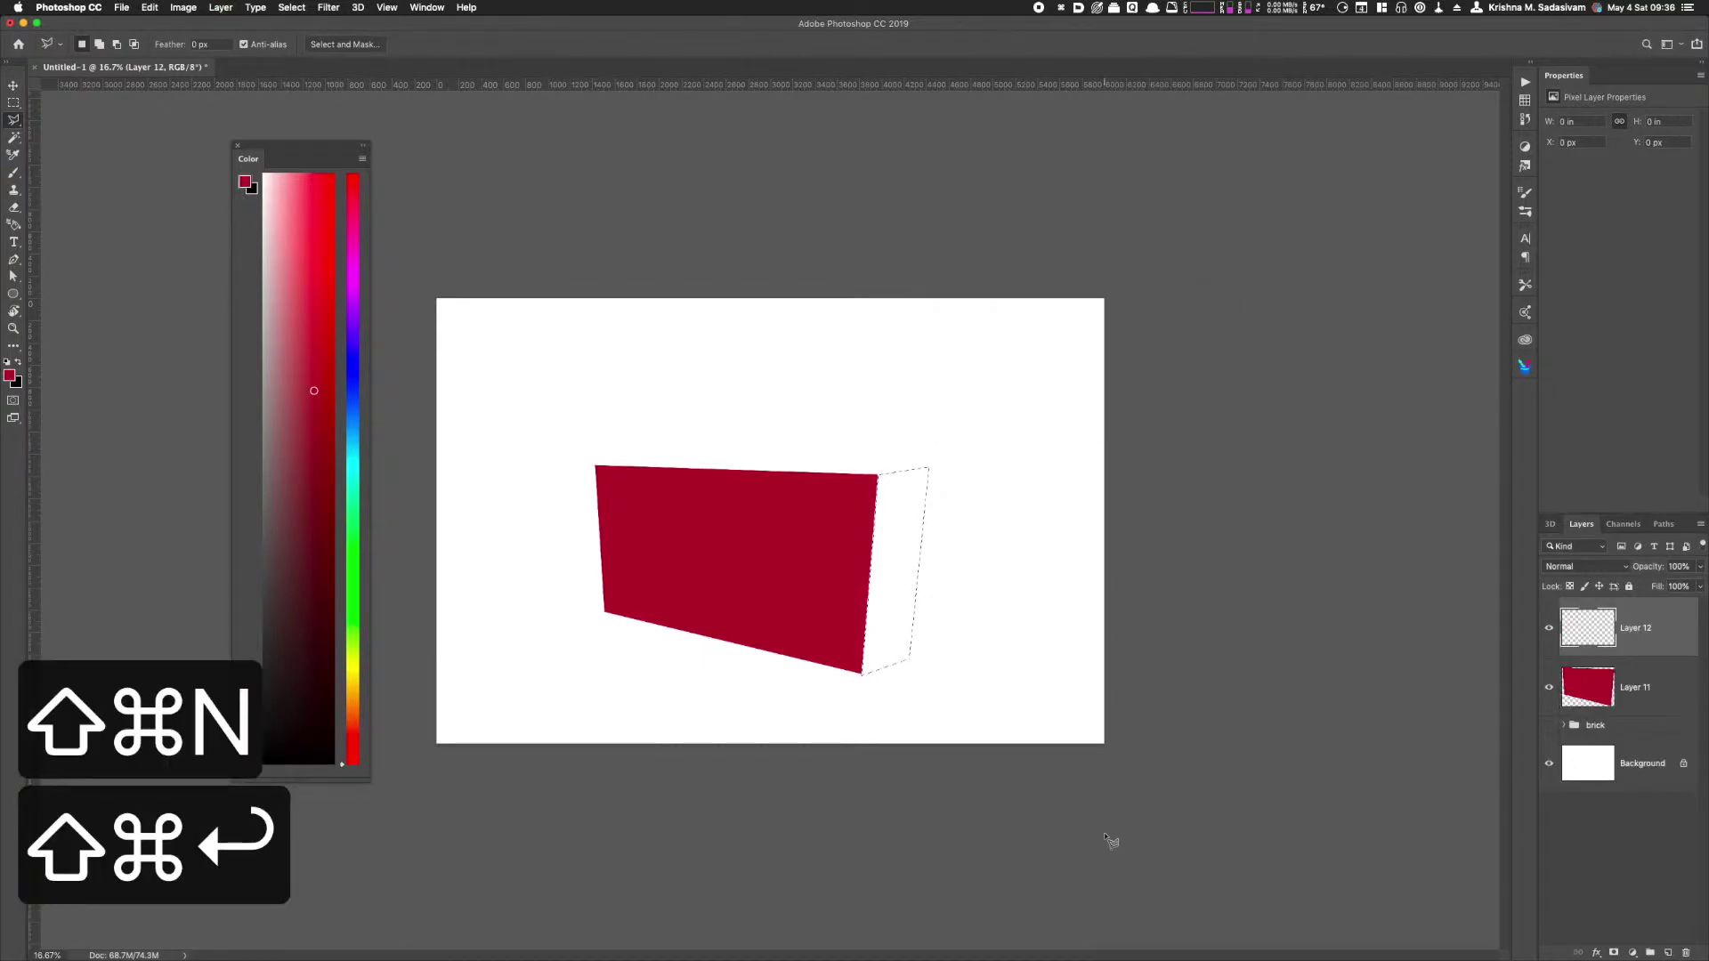
pyautogui.hotkey('alt', 'BackSpace')
# Step: Darken the side face with Hue/Saturation at Lightness -24 and deselect
pyautogui.press('super+u')
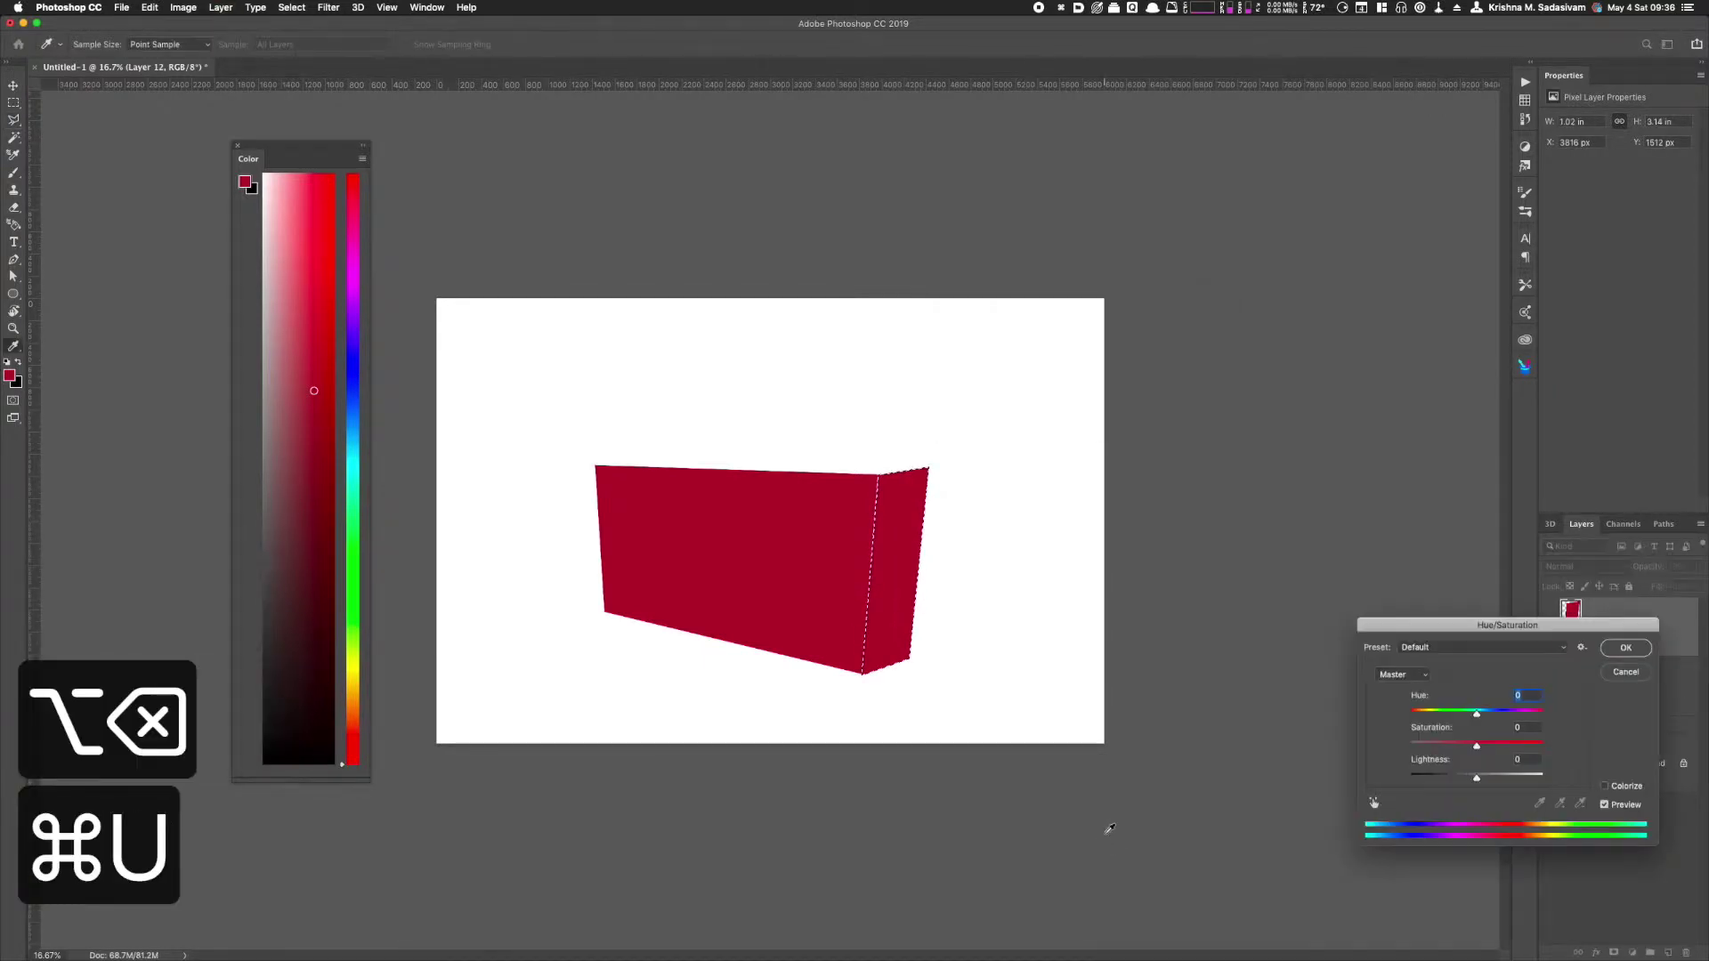
pyautogui.moveTo(1475, 778); pyautogui.dragTo(1447, 778)
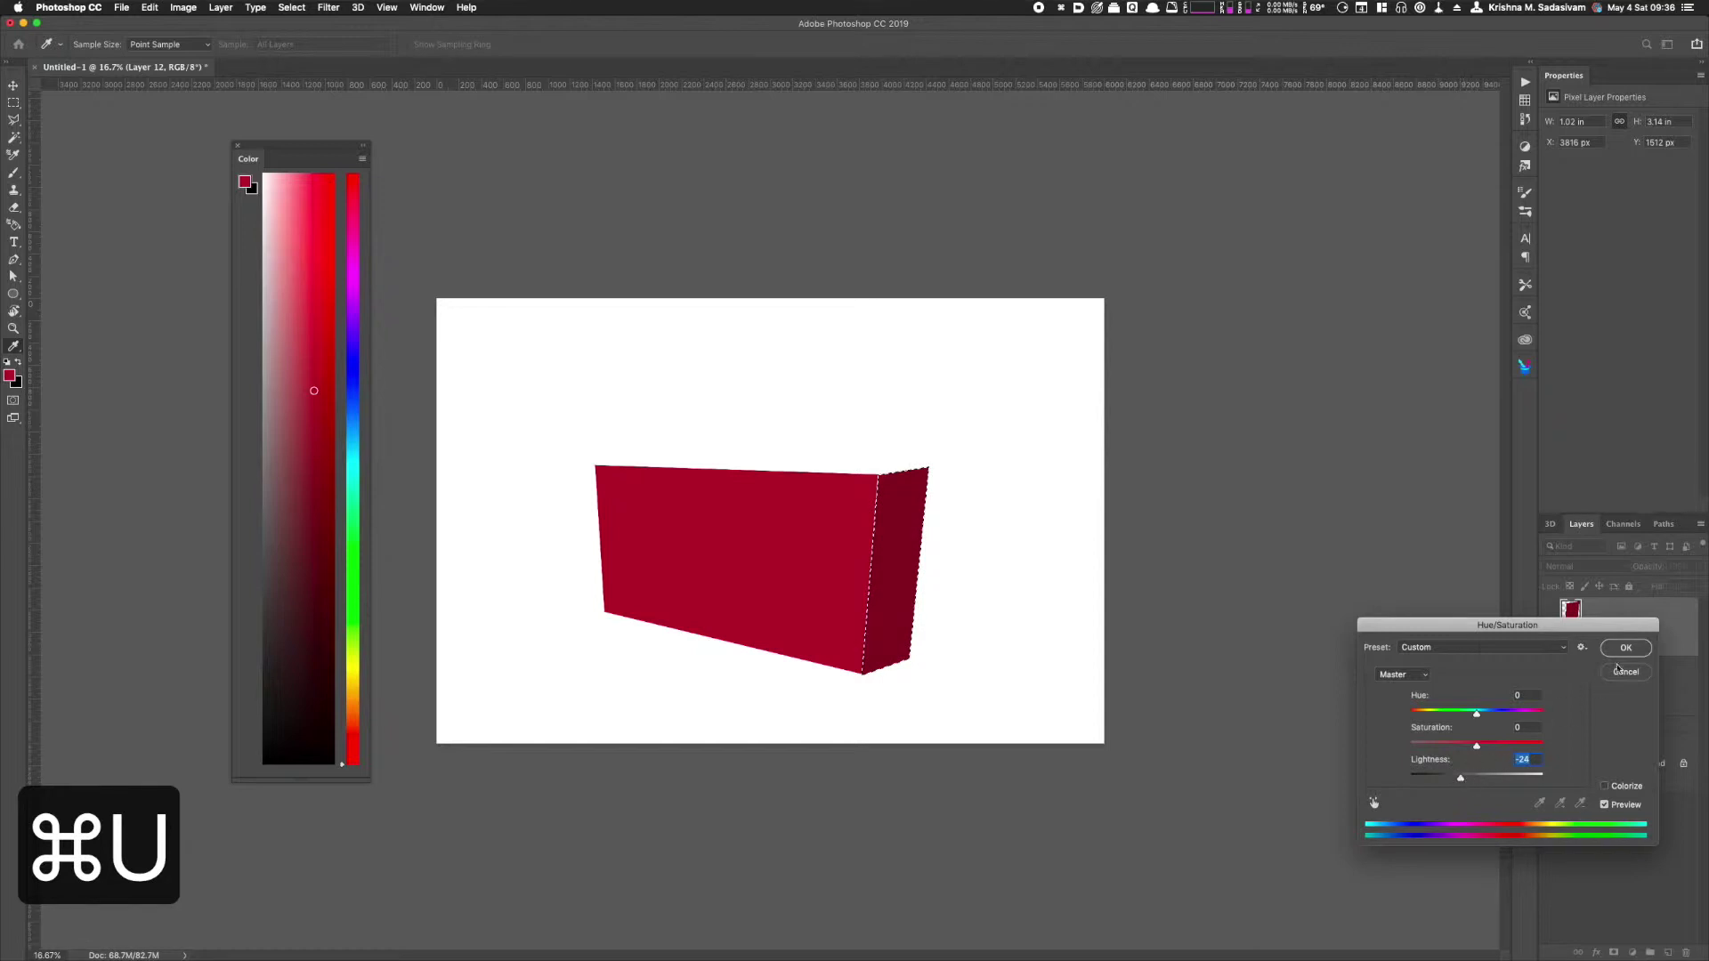
pyautogui.click(1625, 648)
pyautogui.press('super+d')
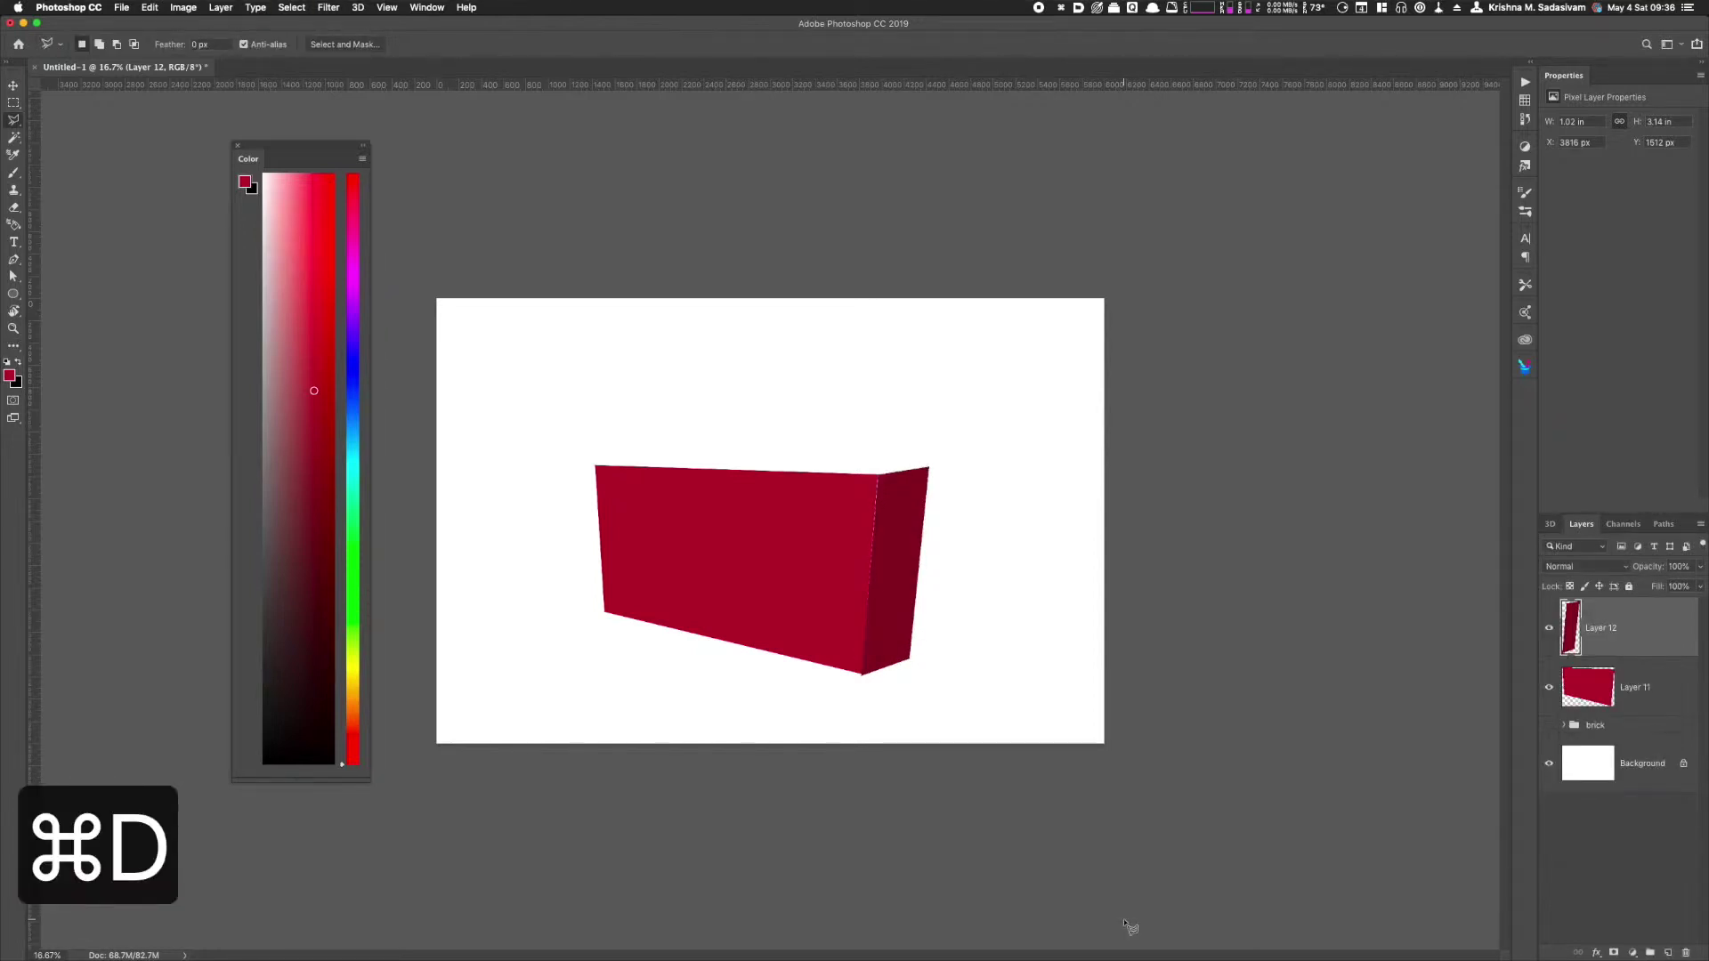
# Step: Nudge the side face 6 px to the left so it meets the front face
pyautogui.press('v')
pyautogui.press('Left')
pyautogui.press('Left')
pyautogui.press('Left')
pyautogui.press('Left')
pyautogui.press('Left')
pyautogui.press('Left')
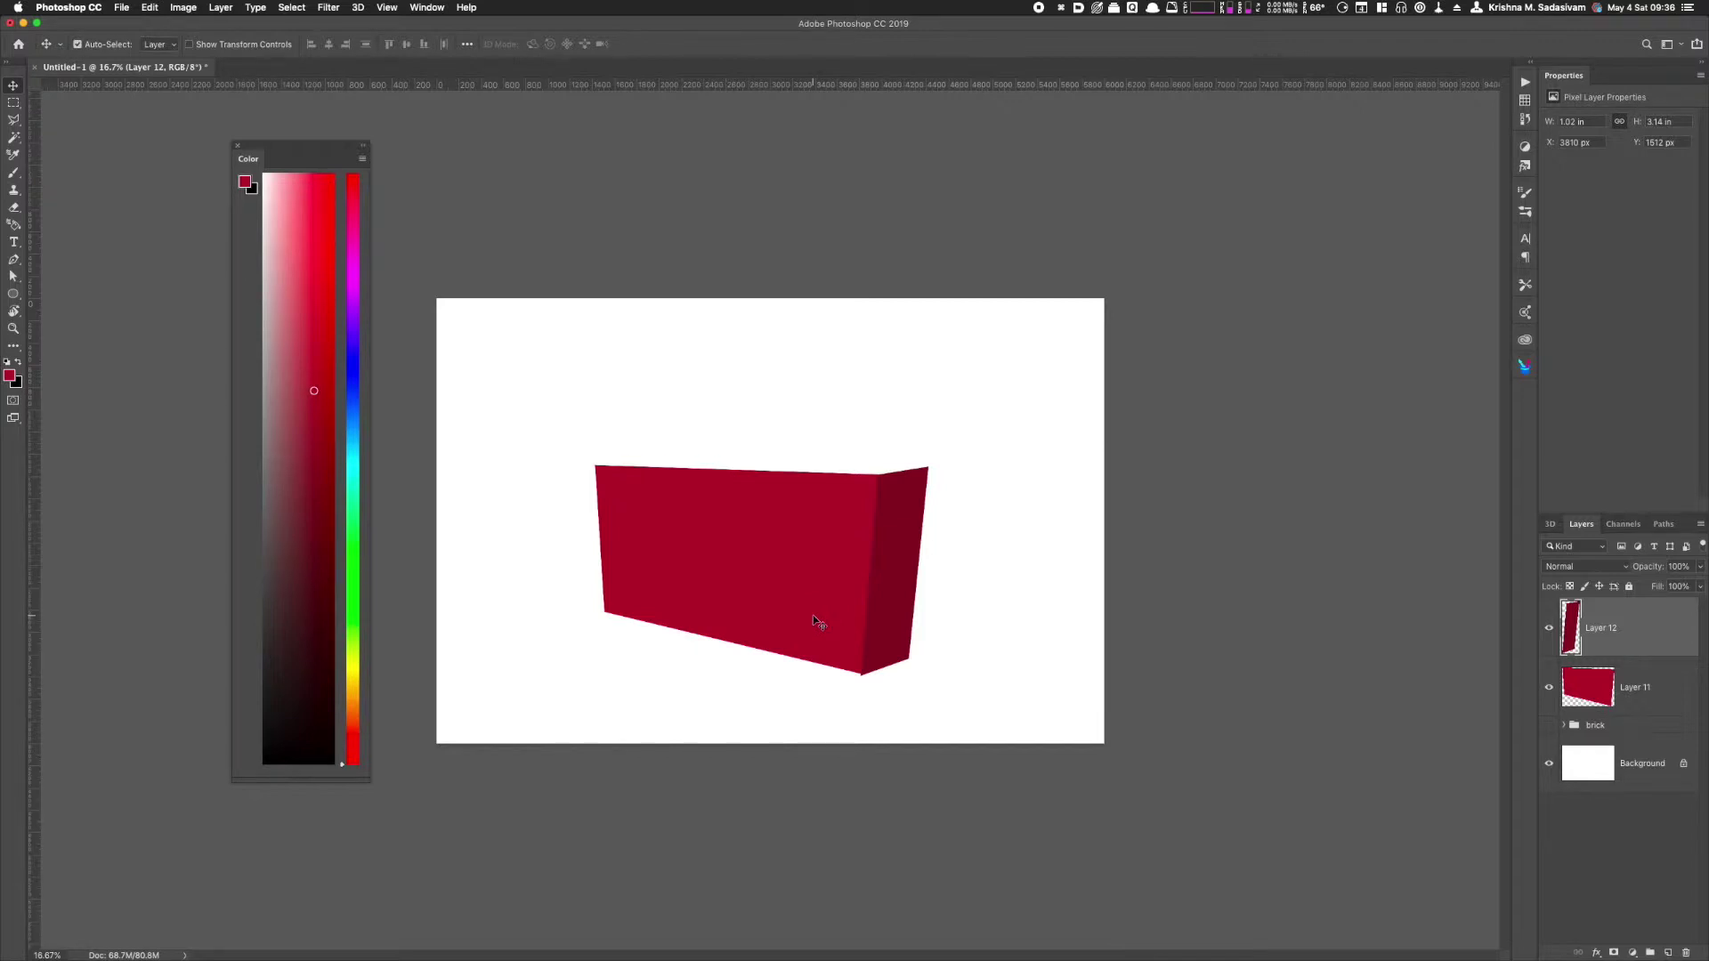
# Step: On a new layer, outline a thin ledge strip along the front face's upper edge and fill it with mid grey
pyautogui.press('shift+super+n')
pyautogui.press('shift+super+Return')
pyautogui.press('l')
pyautogui.click(586, 454)
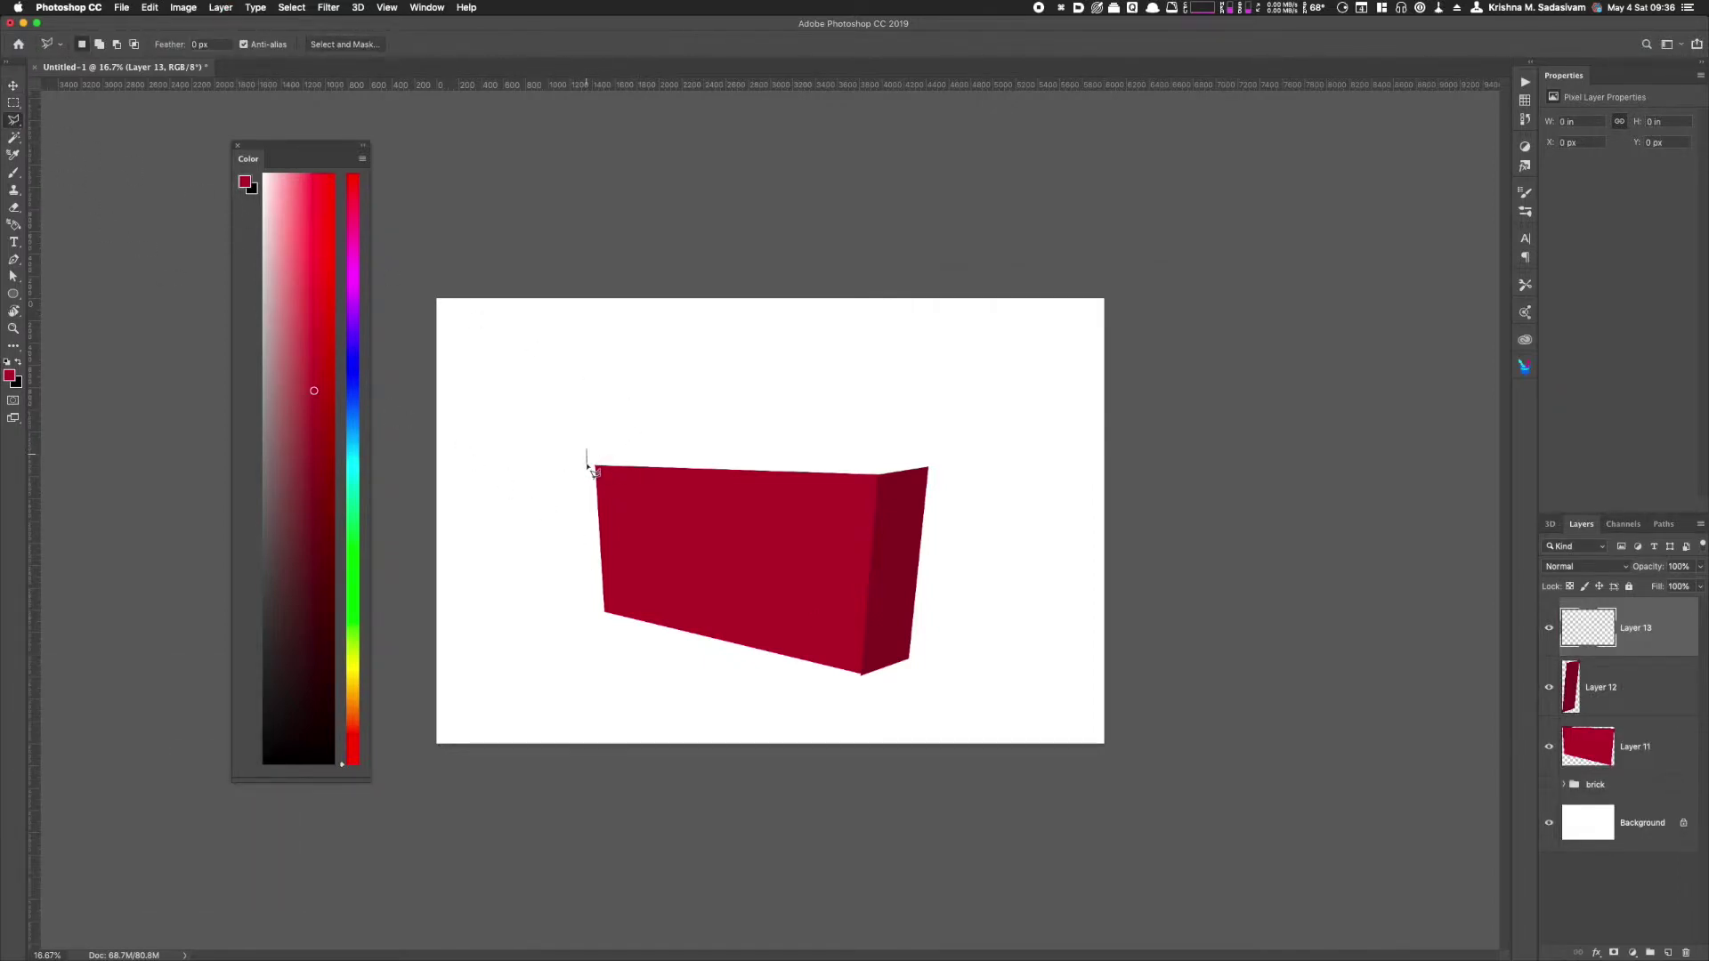
pyautogui.click(587, 465)
pyautogui.click(878, 459)
pyautogui.click(587, 452)
pyautogui.click(263, 417)
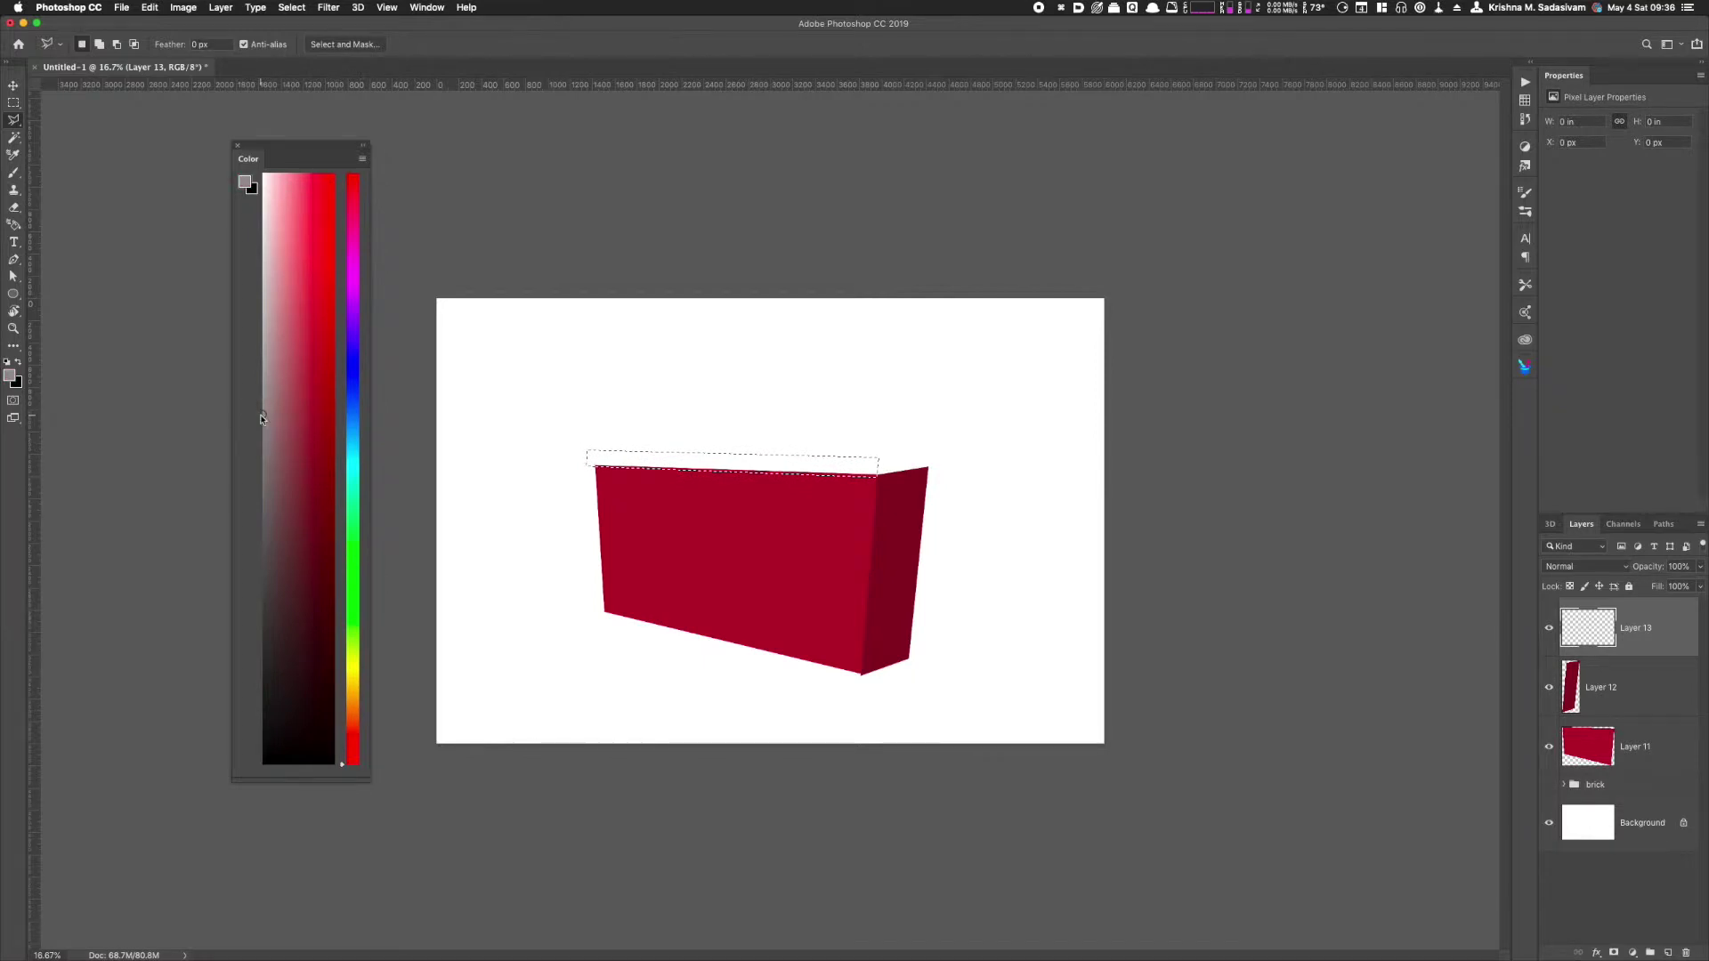
pyautogui.hotkey('alt', 'BackSpace')
pyautogui.press('super+d')
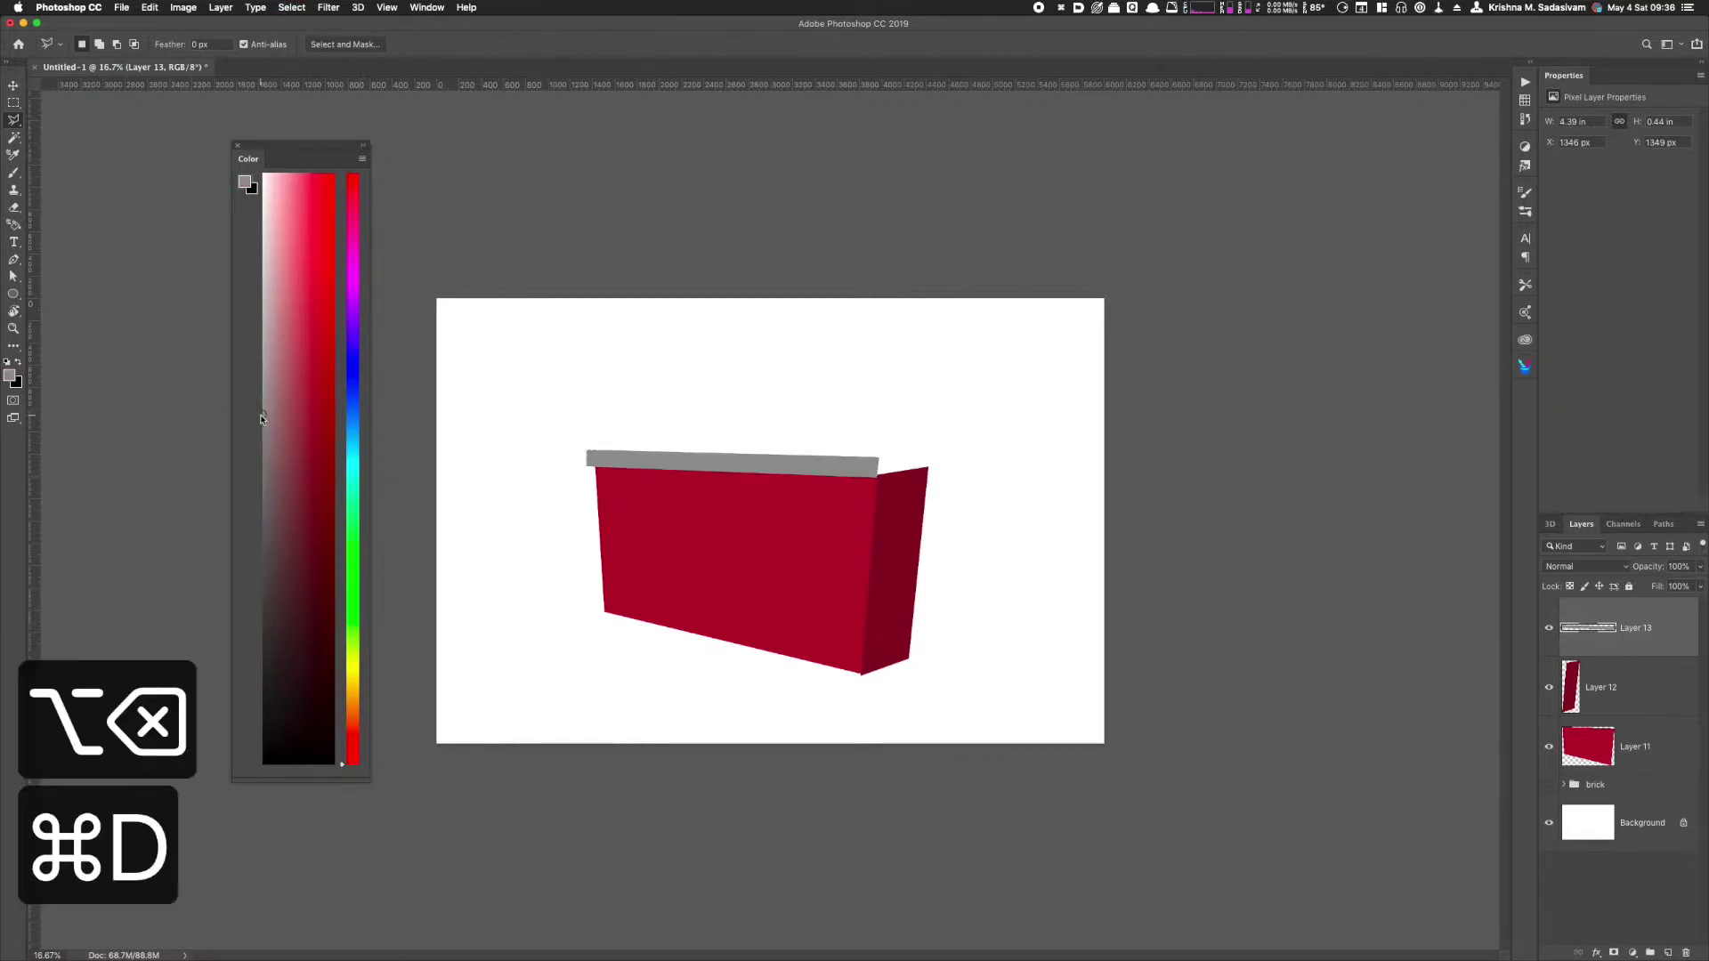
# Step: Outline the ledge's end above the side face and fill it with the same grey on the ledge layer
pyautogui.click(879, 457)
pyautogui.click(934, 450)
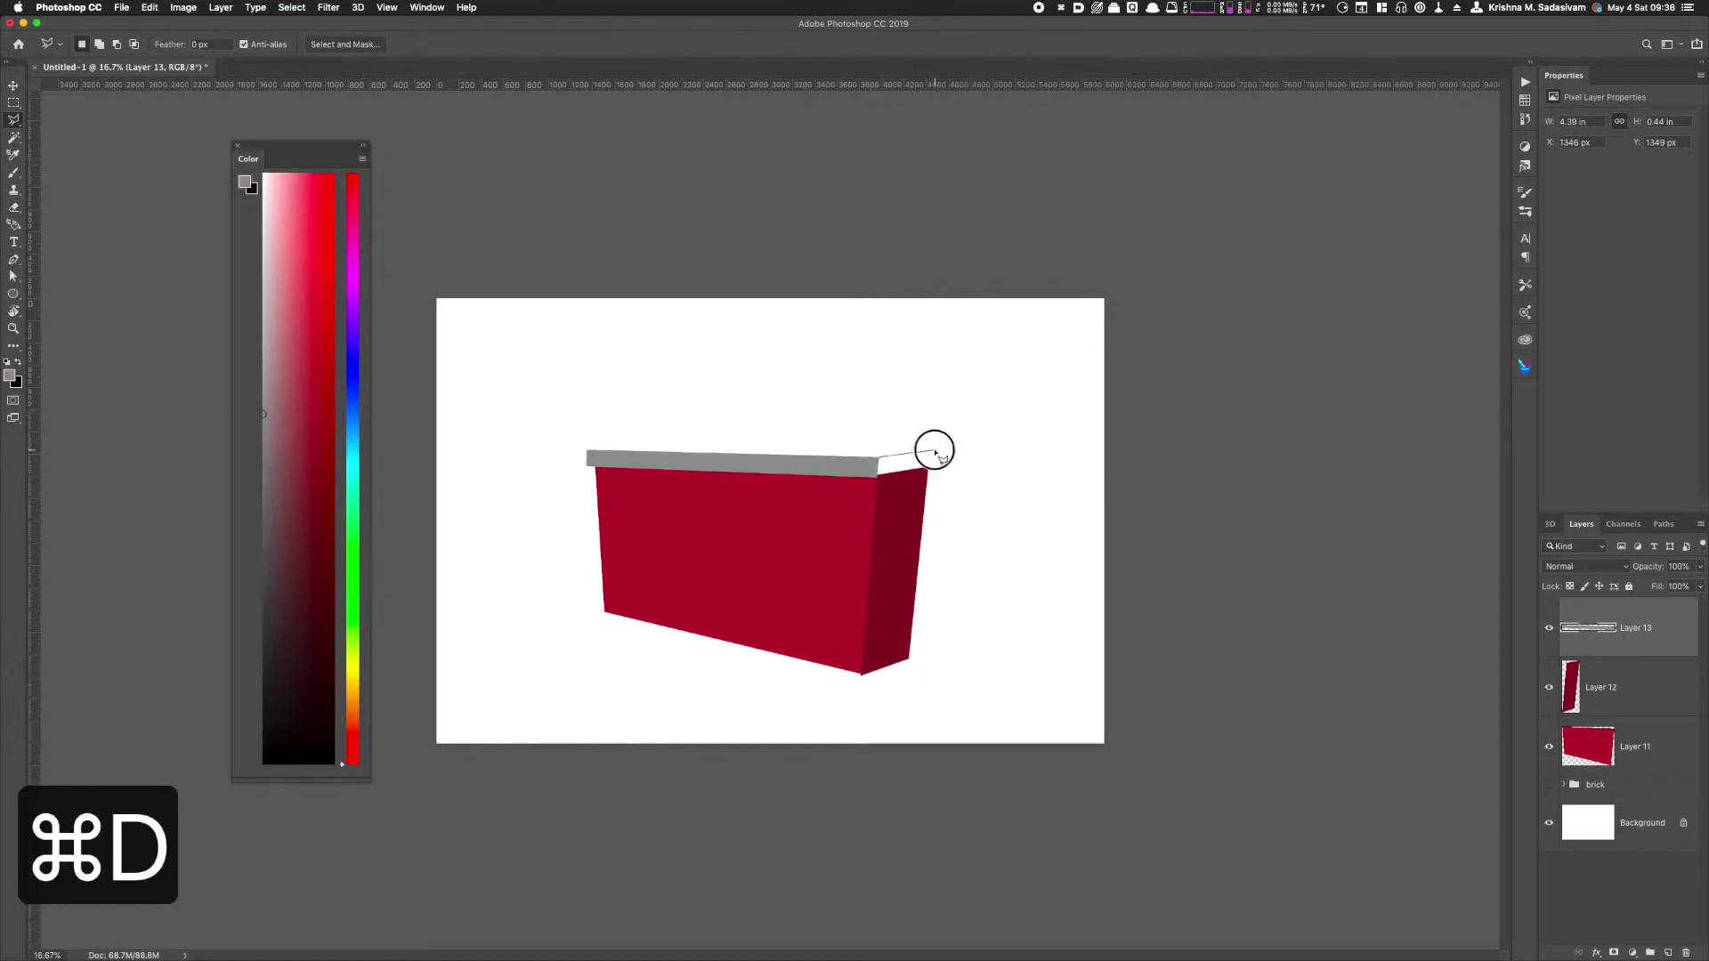
pyautogui.click(932, 469)
pyautogui.doubleClick(888, 478)
pyautogui.hotkey('alt', 'BackSpace')
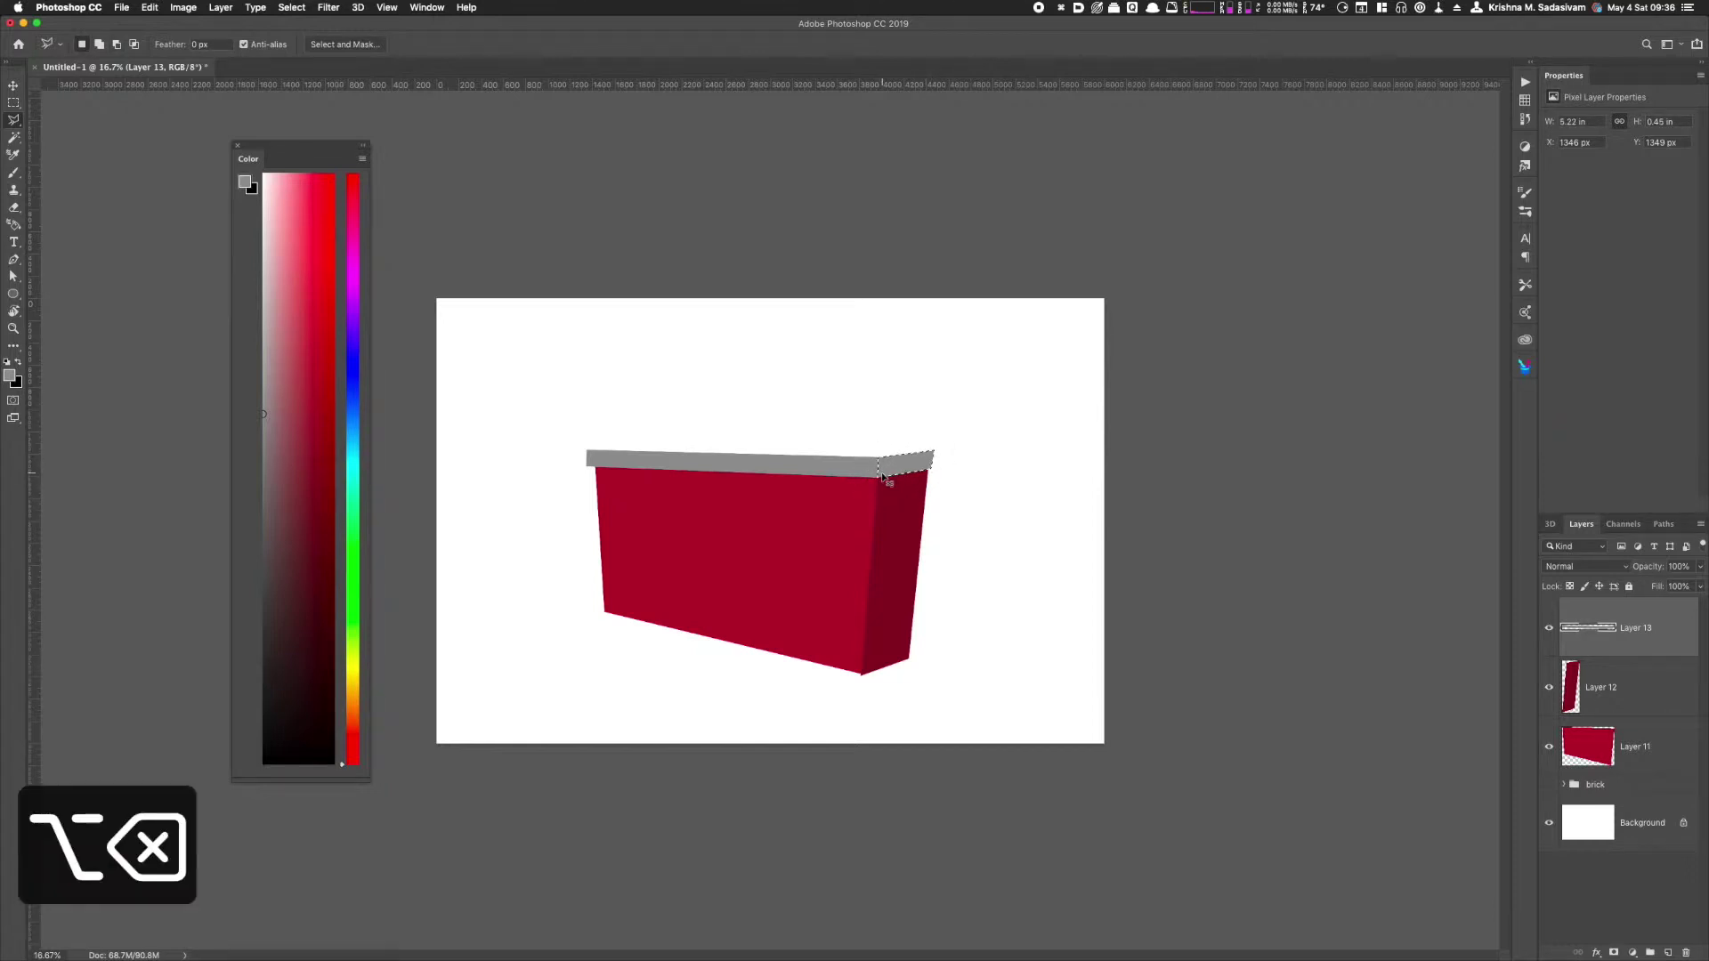
# Step: Darken the ledge's end with Hue/Saturation at Lightness -30 and deselect
pyautogui.press('super+u')
pyautogui.moveTo(1464, 780); pyautogui.dragTo(1457, 777)
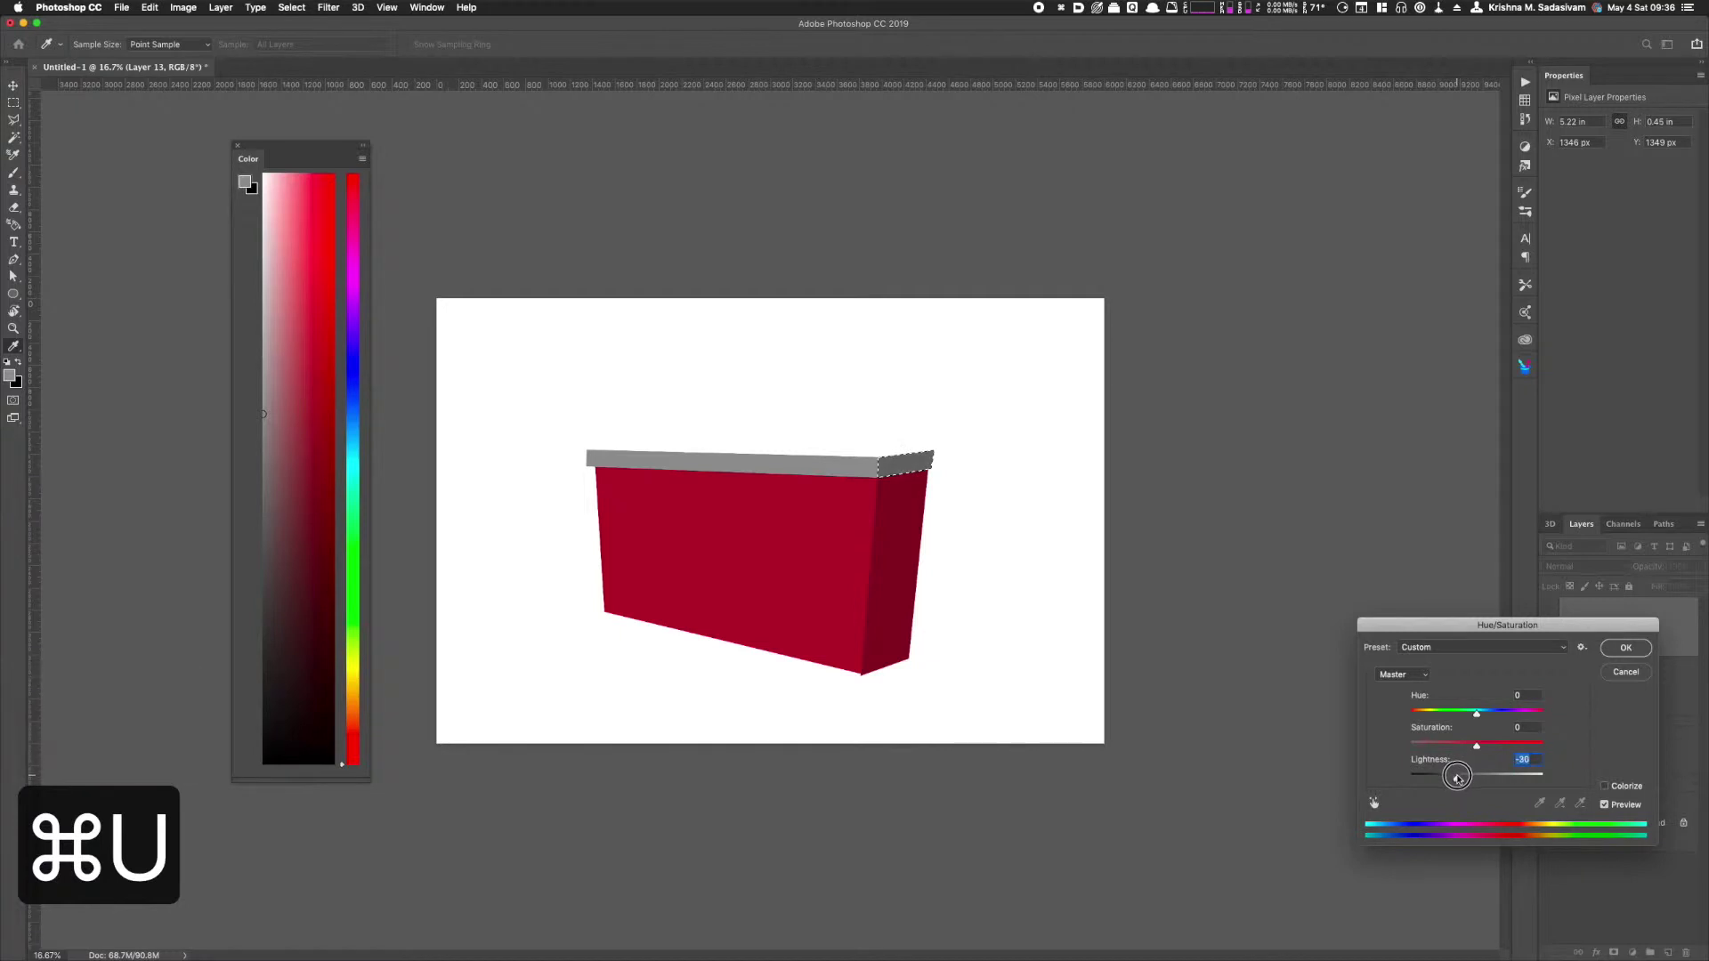
pyautogui.click(1625, 648)
pyautogui.press('super+d')
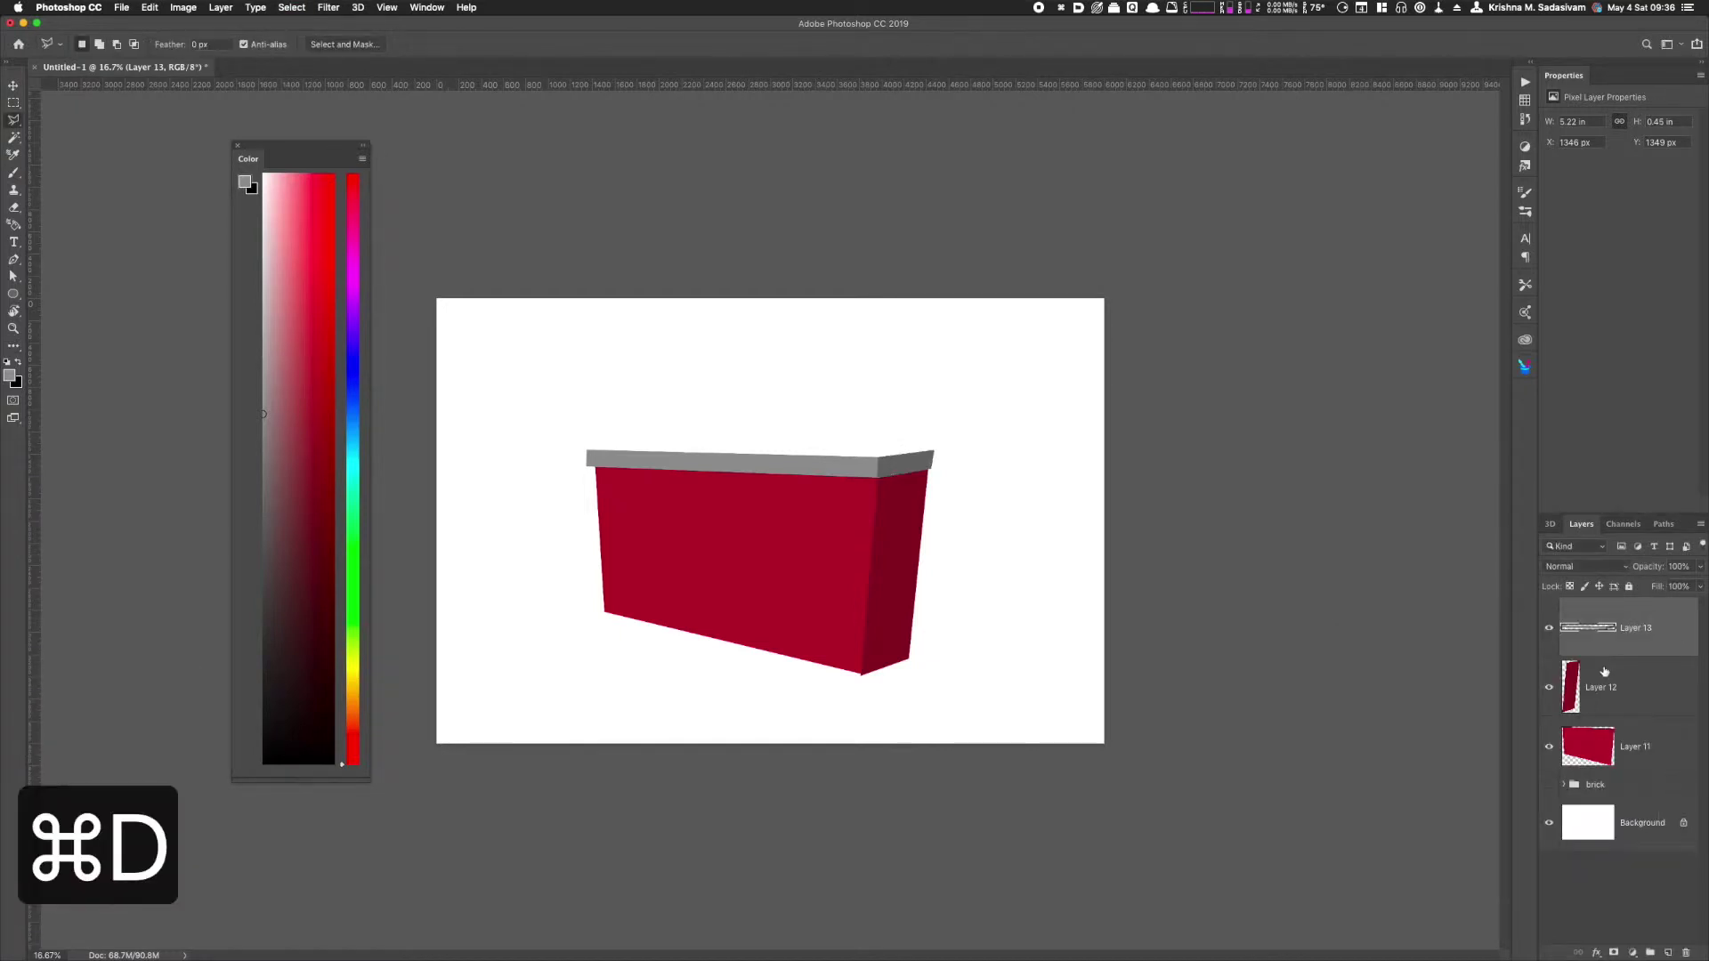
# Step: Outline the ledge's thin top surface and fill it with the same grey on a new layer
pyautogui.click(588, 450)
pyautogui.click(643, 444)
pyautogui.click(933, 454)
pyautogui.click(933, 451)
pyautogui.click(878, 458)
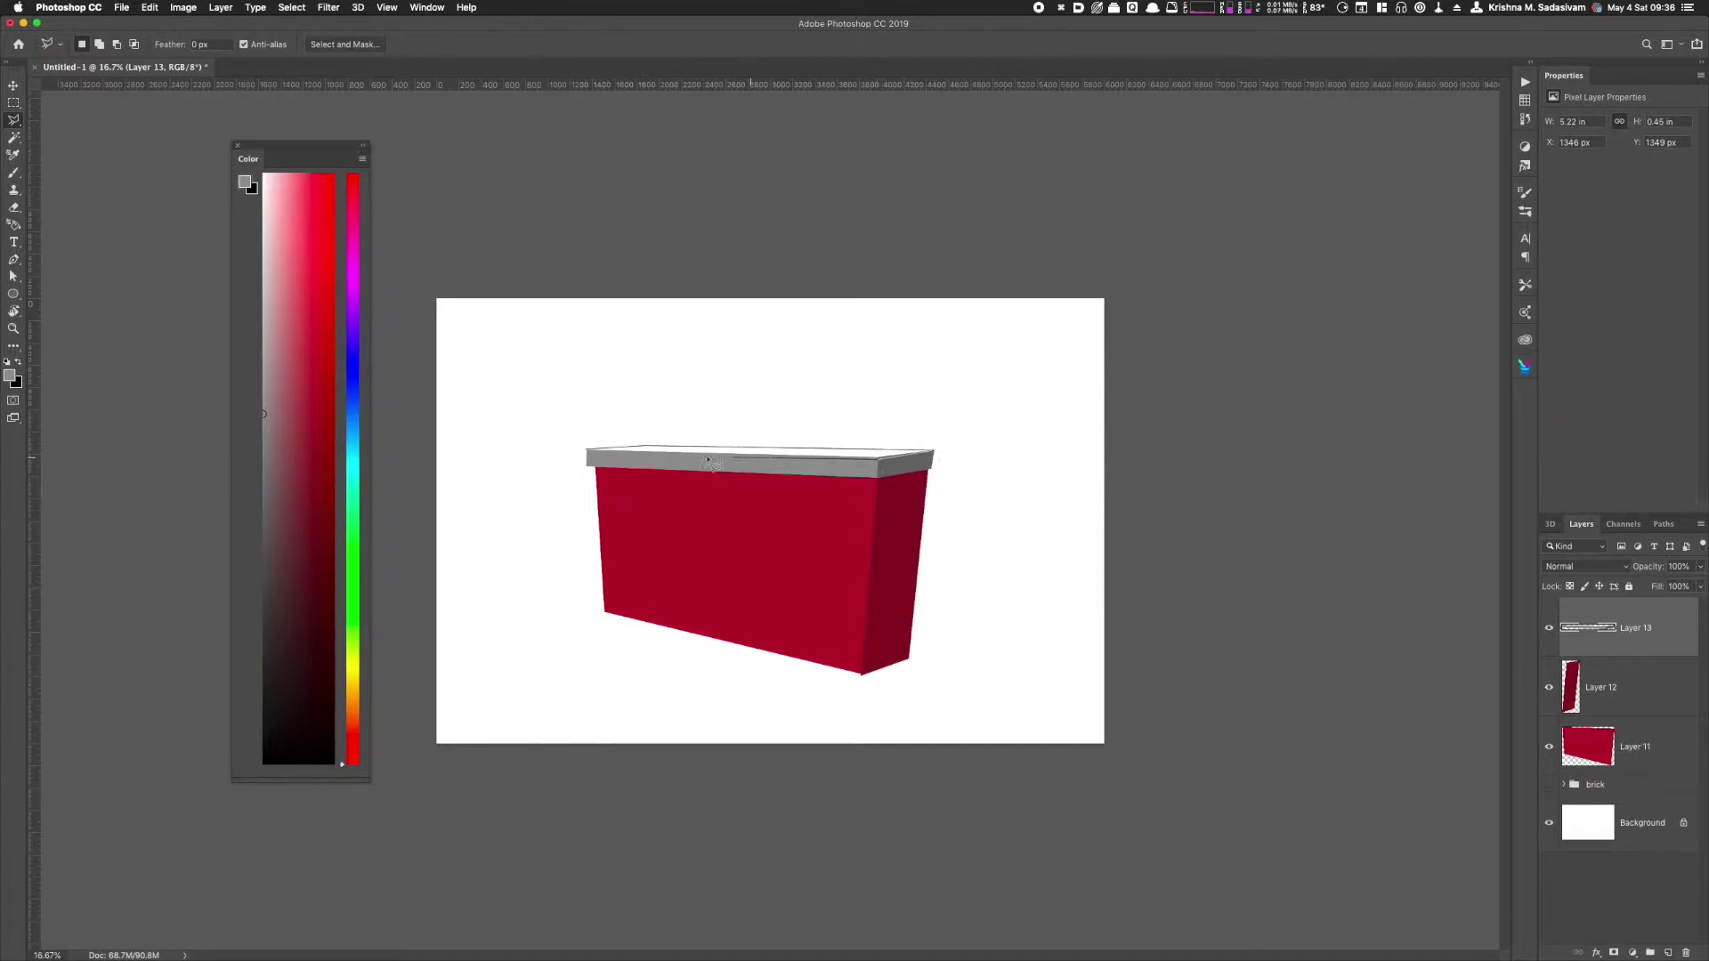
pyautogui.click(588, 452)
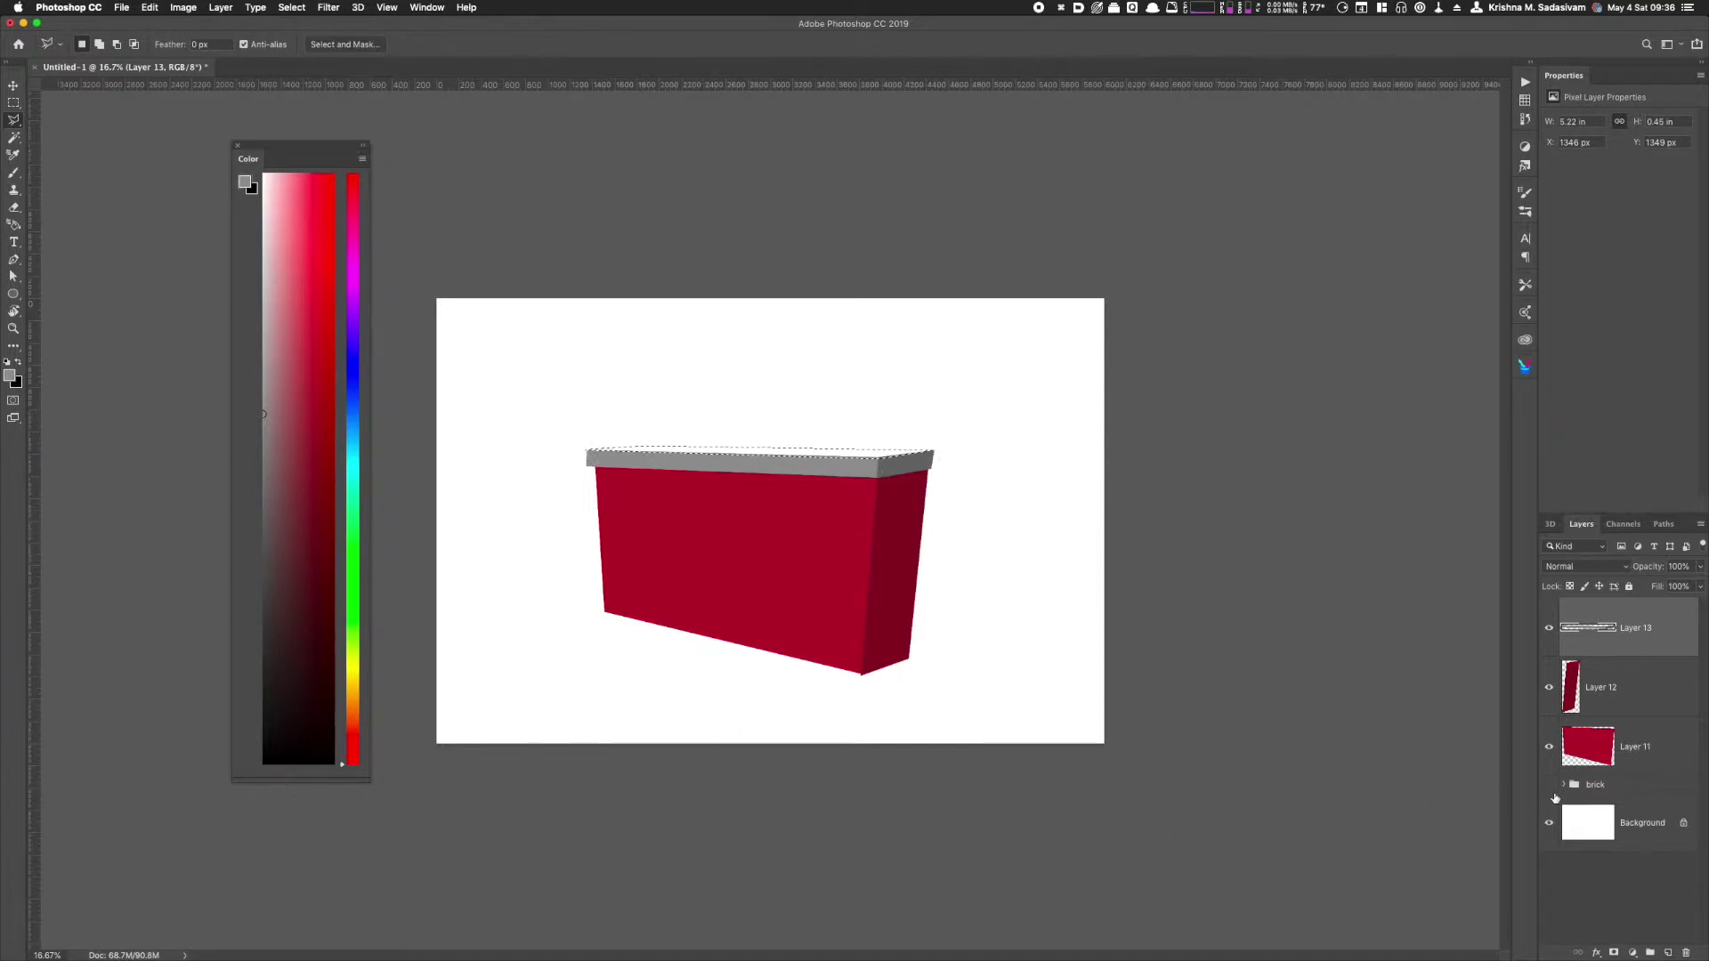
pyautogui.press('super+shift+n')
pyautogui.press('super+shift+Return')
pyautogui.hotkey('alt', 'BackSpace')
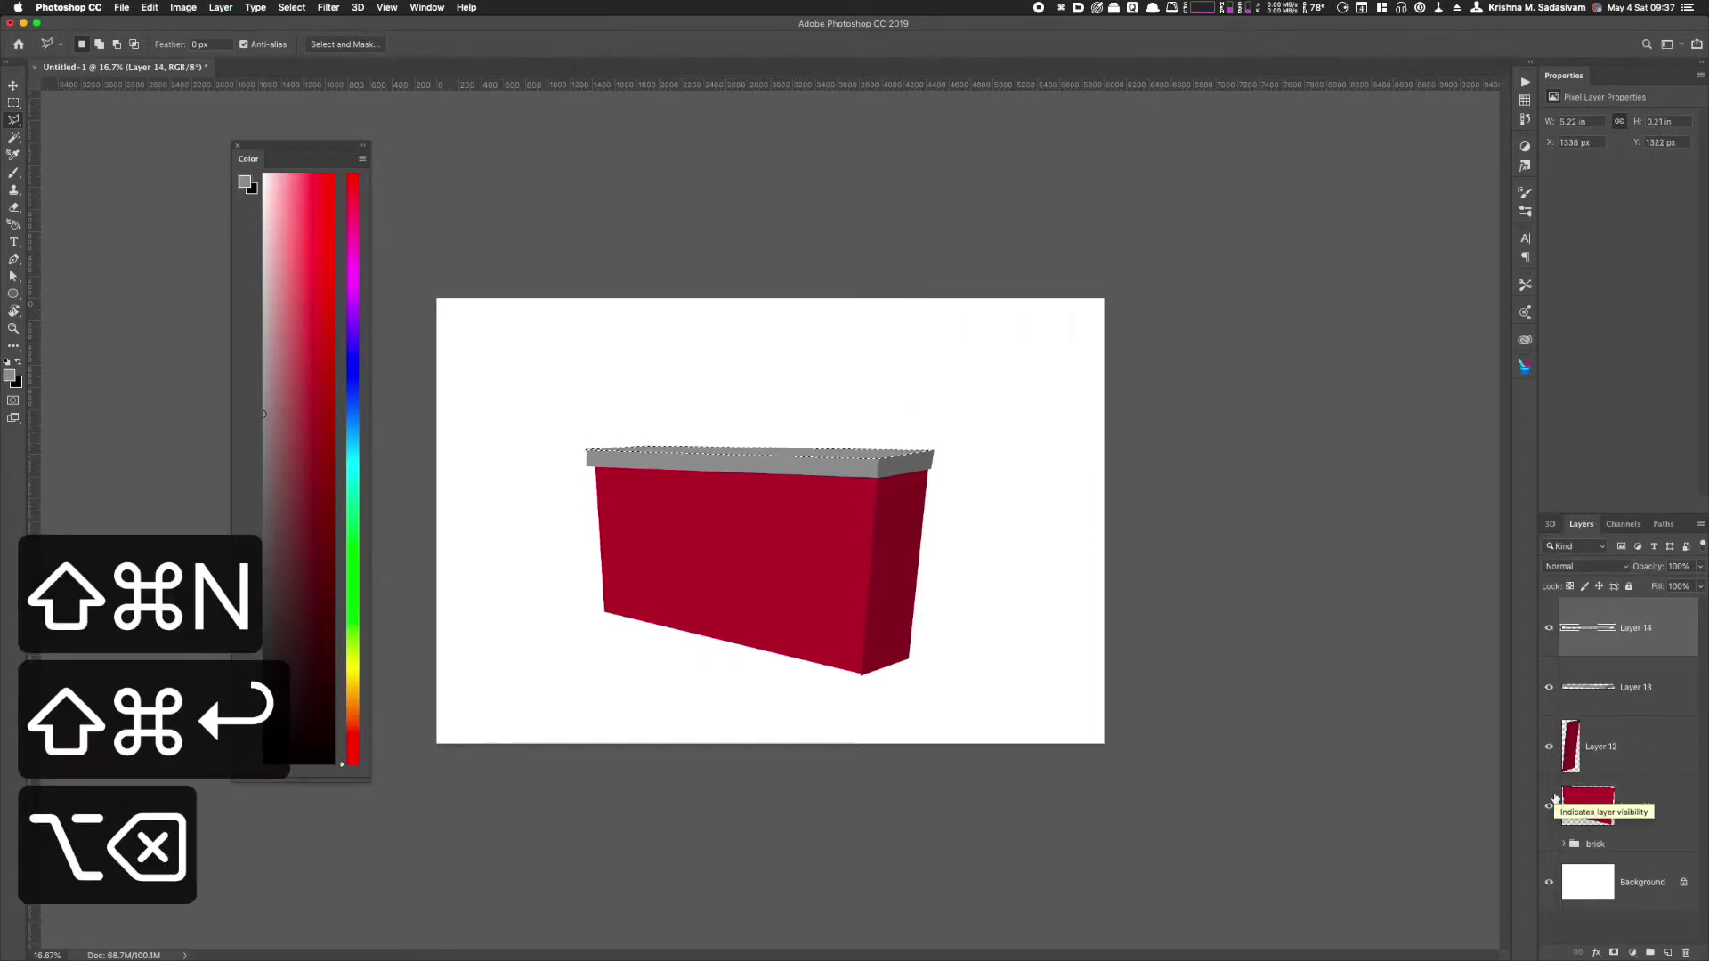
# Step: Lighten the ledge's top surface with Hue/Saturation and deselect
pyautogui.press('super+u')
pyautogui.moveTo(1476, 775); pyautogui.dragTo(1504, 775)
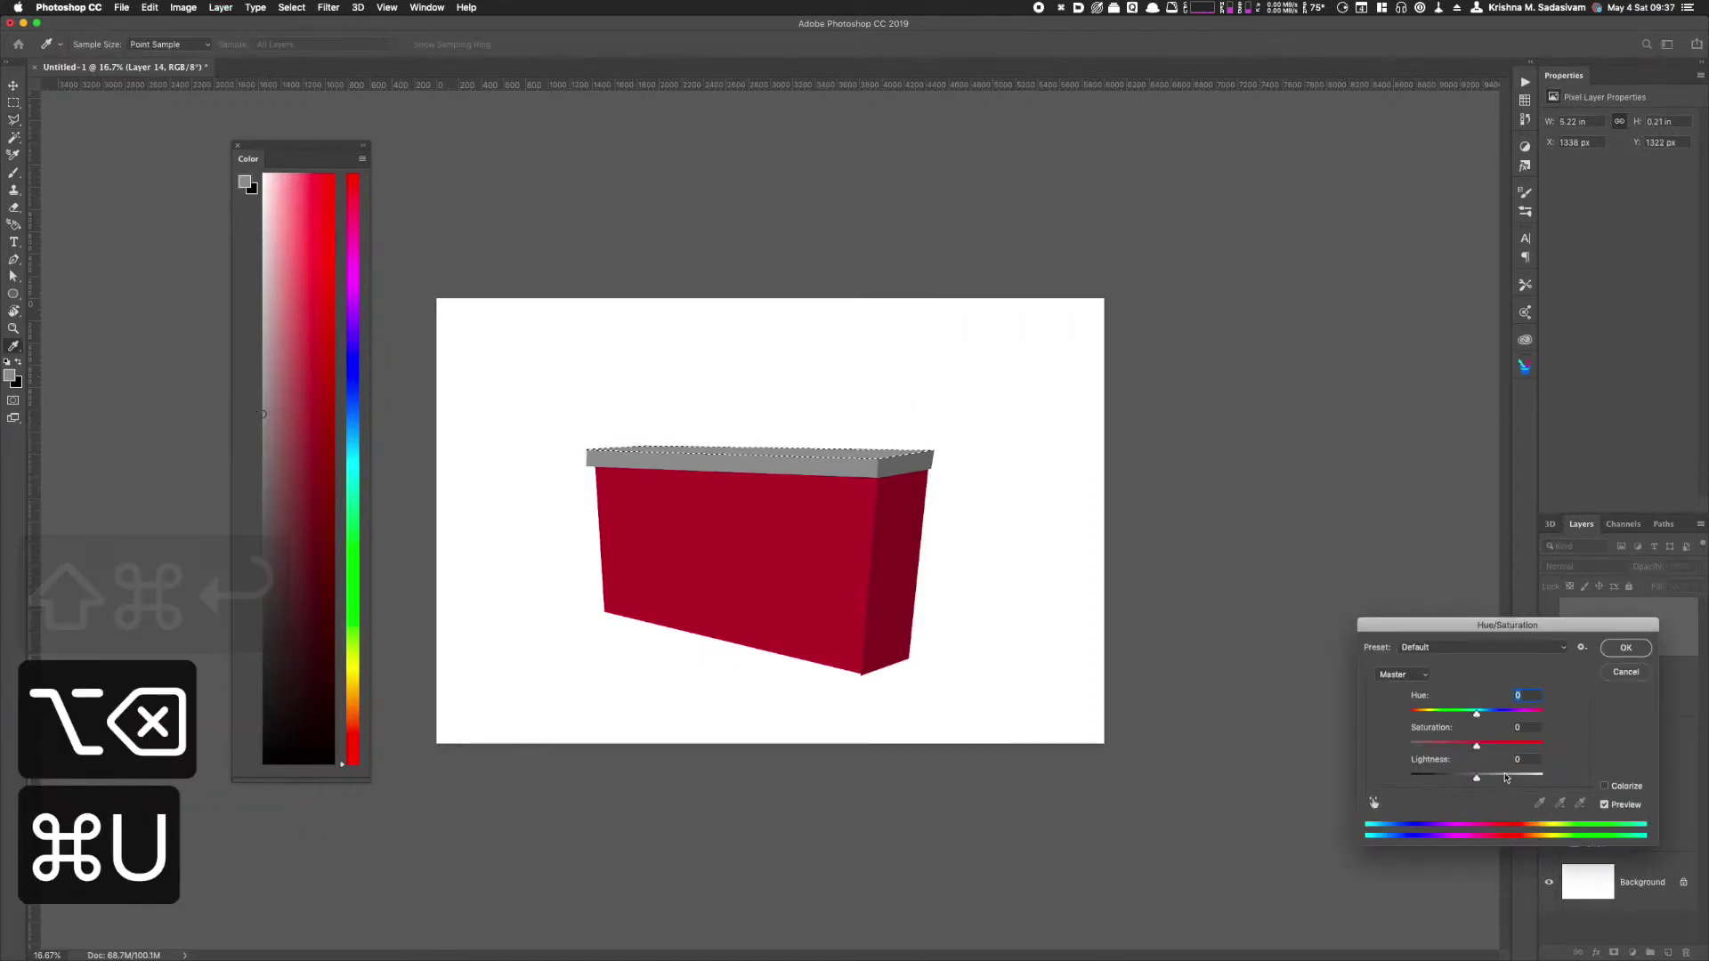
pyautogui.click(1625, 647)
pyautogui.press('super+d')
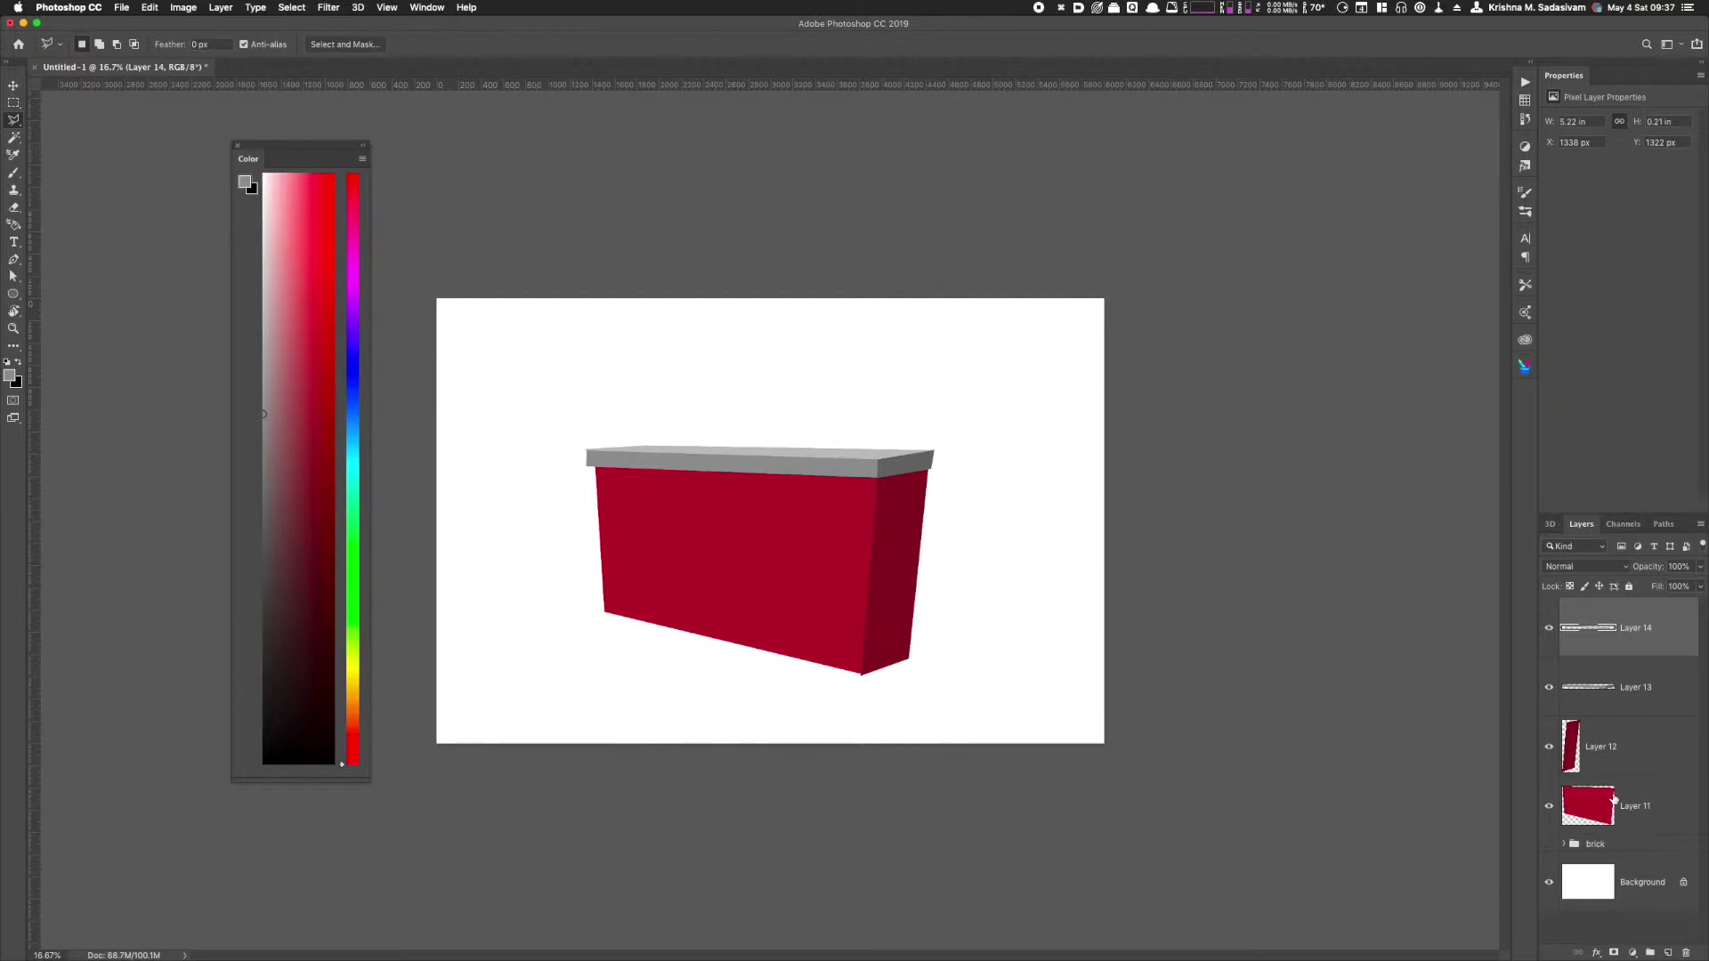
# Step: On the front face layer, outline two brick shapes in the upper left part of the wall as one selection
pyautogui.click(1614, 801)
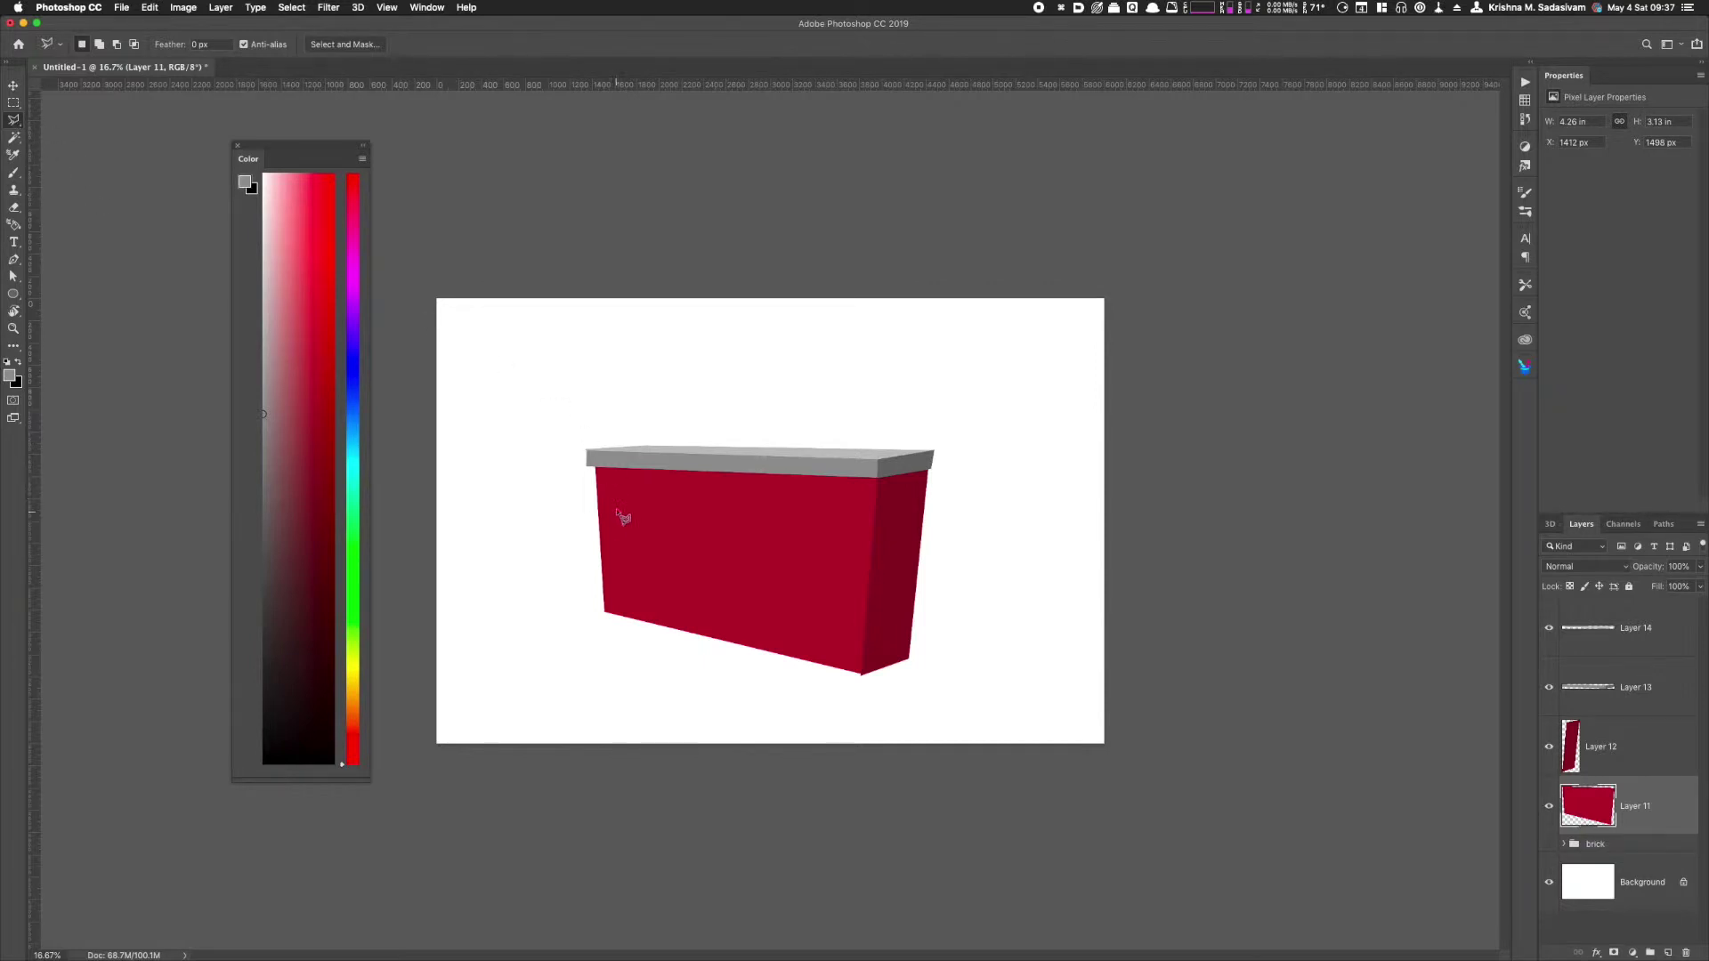
pyautogui.click(611, 491)
pyautogui.click(611, 506)
pyautogui.click(666, 513)
pyautogui.click(666, 492)
pyautogui.click(611, 491)
pyautogui.press('shift')
pyautogui.click(656, 526)
pyautogui.click(656, 539)
pyautogui.click(716, 547)
pyautogui.click(717, 526)
pyautogui.click(656, 525)
# Step: Add two more brick shapes to the selection, one at the lower centre and one near the front face's upper right
pyautogui.click(743, 577)
pyautogui.click(744, 591)
pyautogui.click(816, 602)
pyautogui.click(816, 583)
pyautogui.click(743, 577)
pyautogui.click(780, 501)
pyautogui.click(780, 514)
pyautogui.click(836, 521)
pyautogui.click(836, 503)
pyautogui.click(781, 502)
# Step: Copy the four selected bricks from the front face to a new layer and lighten them with Hue/Saturation
pyautogui.click(1549, 806)
pyautogui.click(1548, 807)
pyautogui.press('super+j')
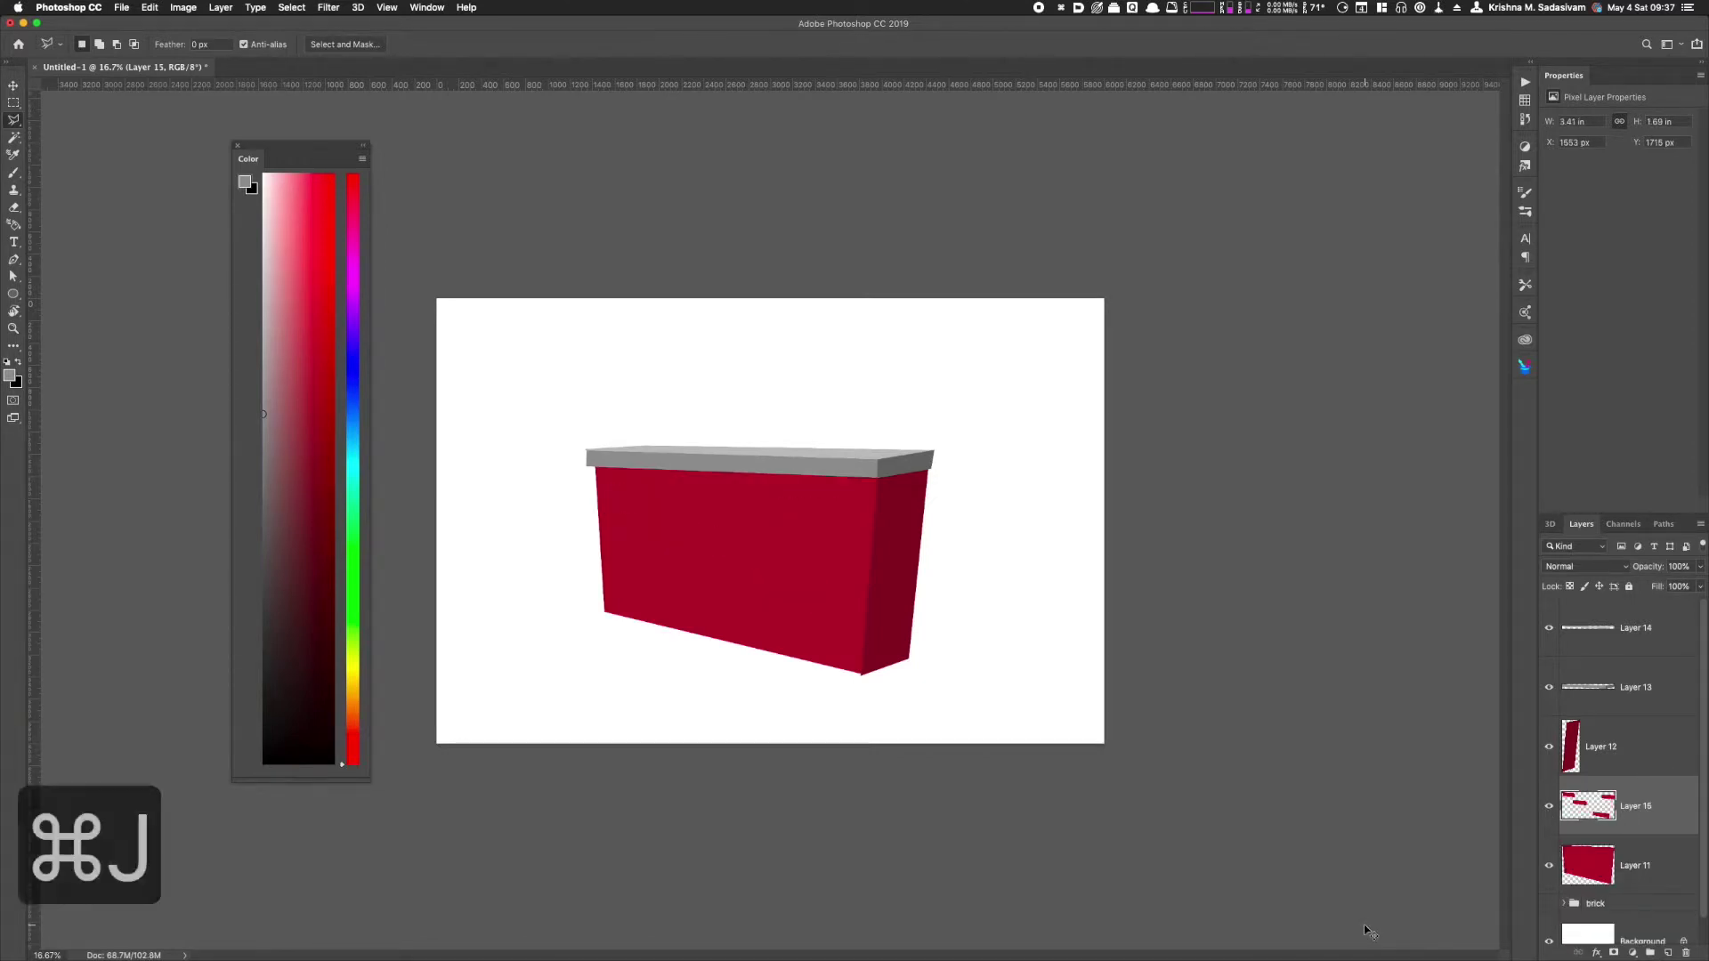
pyautogui.press('super+u')
pyautogui.moveTo(1476, 774)
pyautogui.mouseDown()
pyautogui.moveTo(1460, 775)
pyautogui.moveTo(1494, 773)
pyautogui.mouseUp()
pyautogui.click(1621, 650)
pyautogui.press('l')
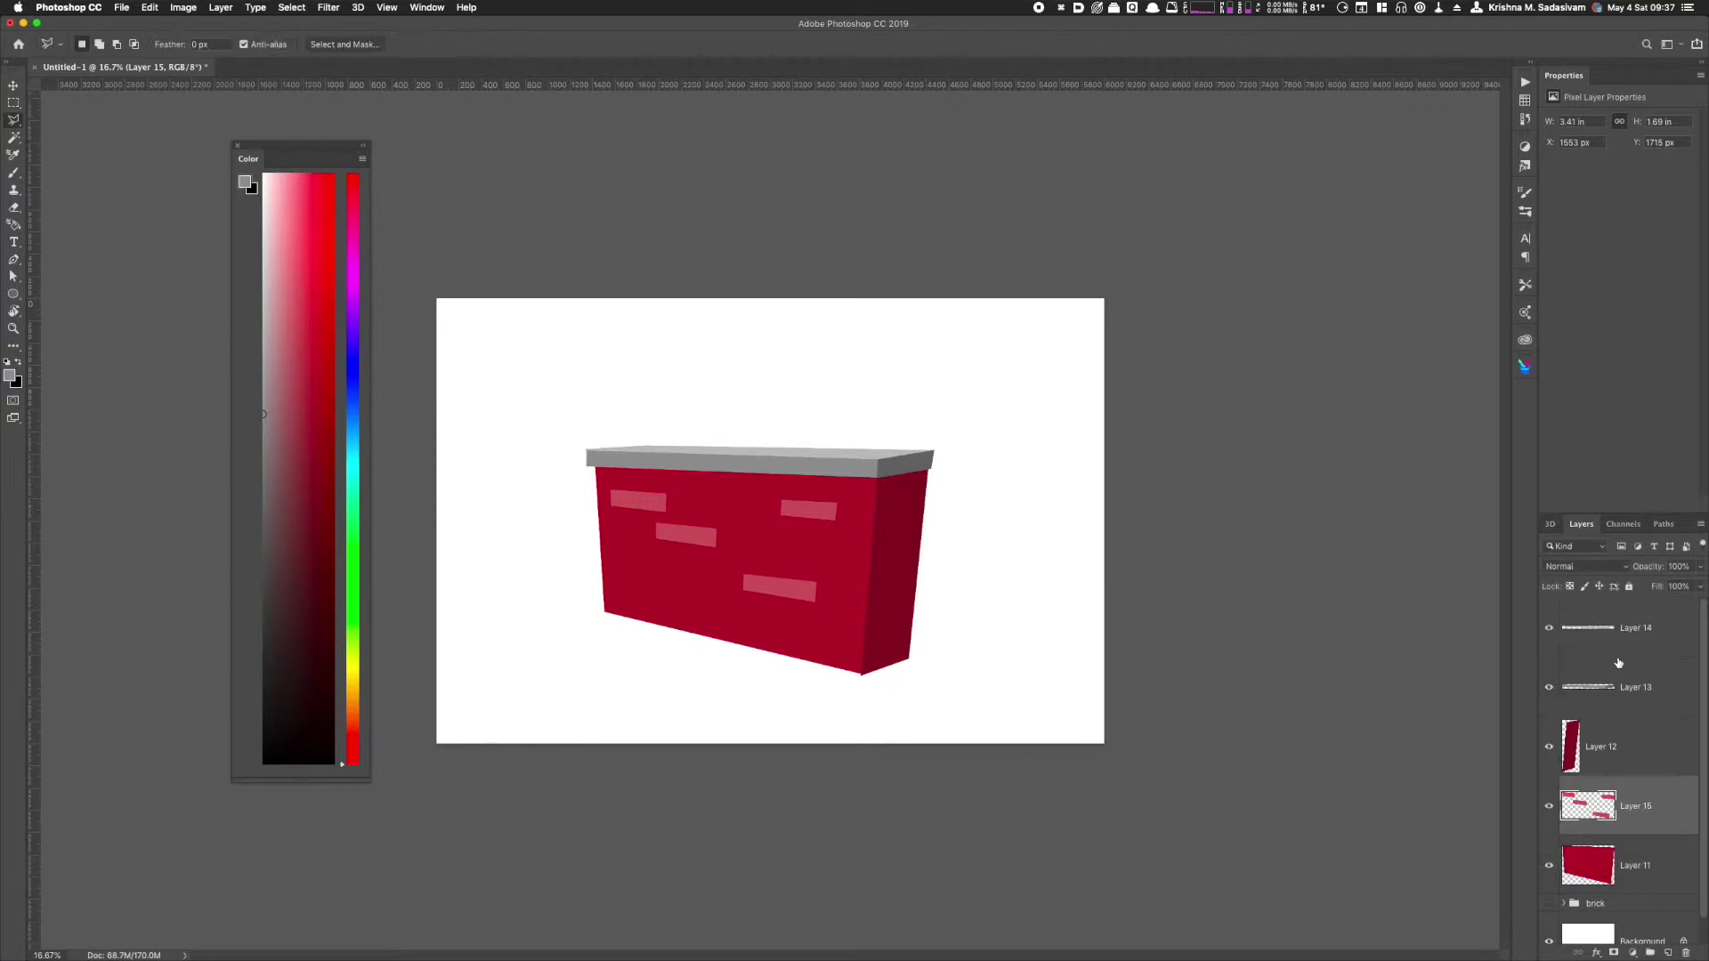
# Step: On the side face layer, outline two brick shapes, one near the top and one towards the bottom
pyautogui.click(1617, 748)
pyautogui.click(1549, 746)
pyautogui.click(1549, 747)
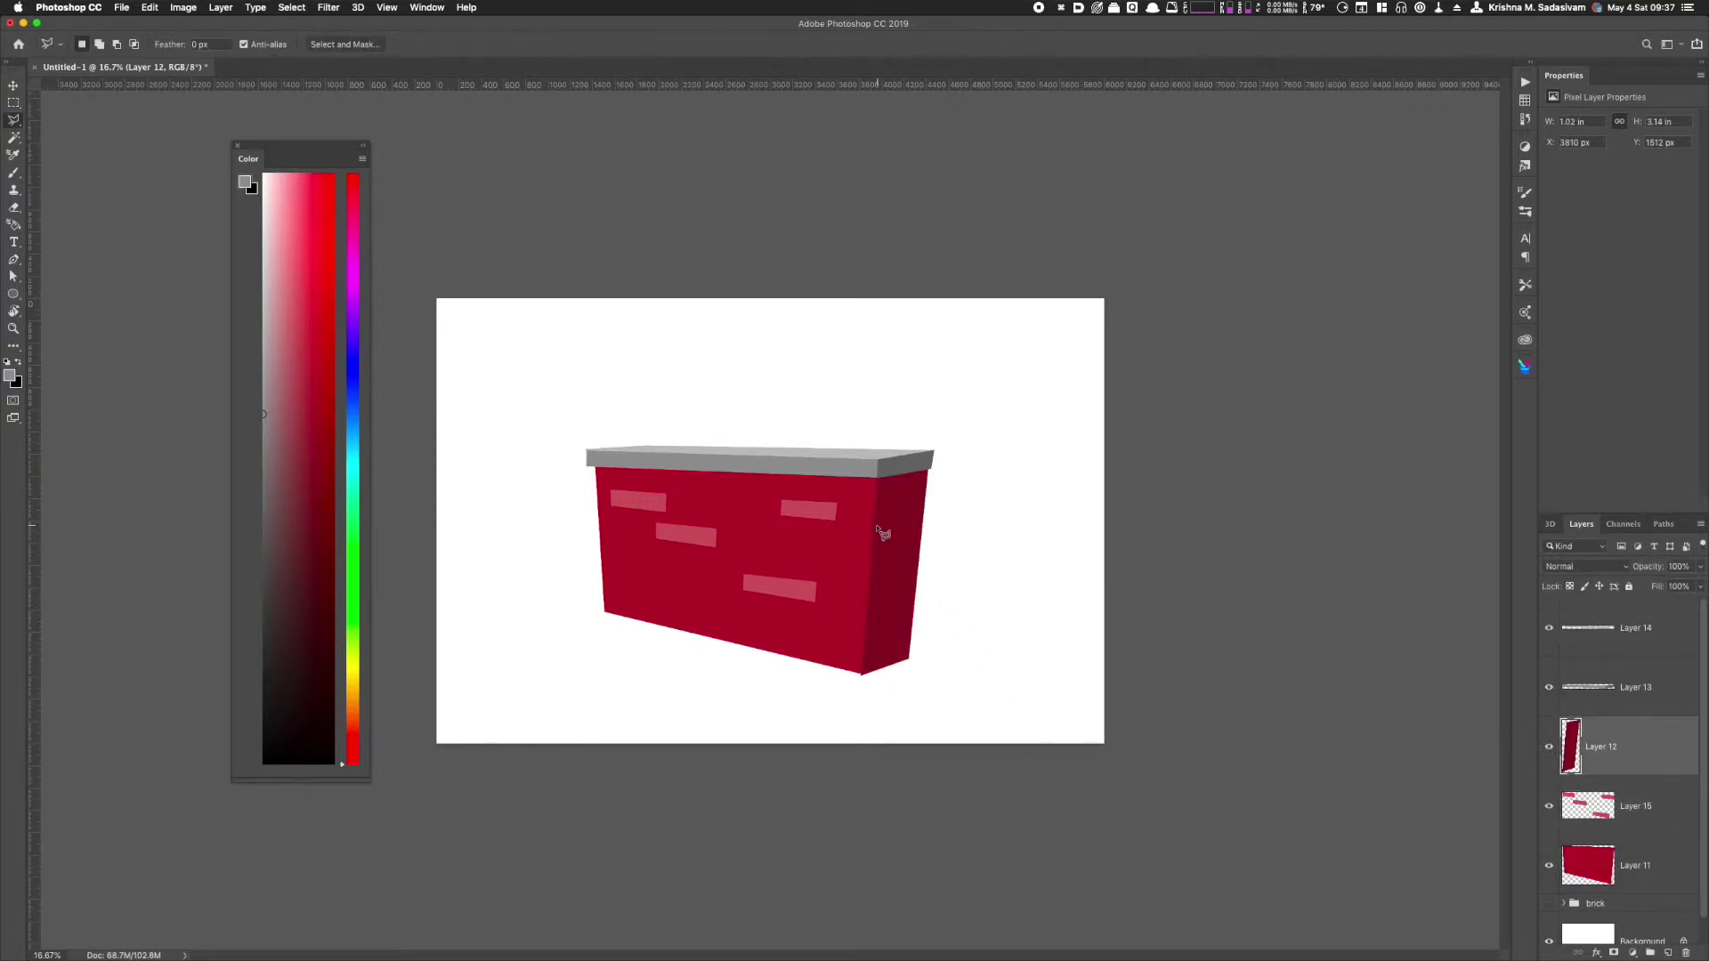
pyautogui.click(882, 496)
pyautogui.click(882, 512)
pyautogui.click(928, 504)
pyautogui.click(882, 497)
pyautogui.click(870, 585)
pyautogui.click(896, 578)
pyautogui.click(870, 602)
pyautogui.click(870, 585)
# Step: Copy the side face's selected bricks to a new layer and darken them with Hue/Saturation at Lightness -21
pyautogui.press('super+j')
pyautogui.press('super+u')
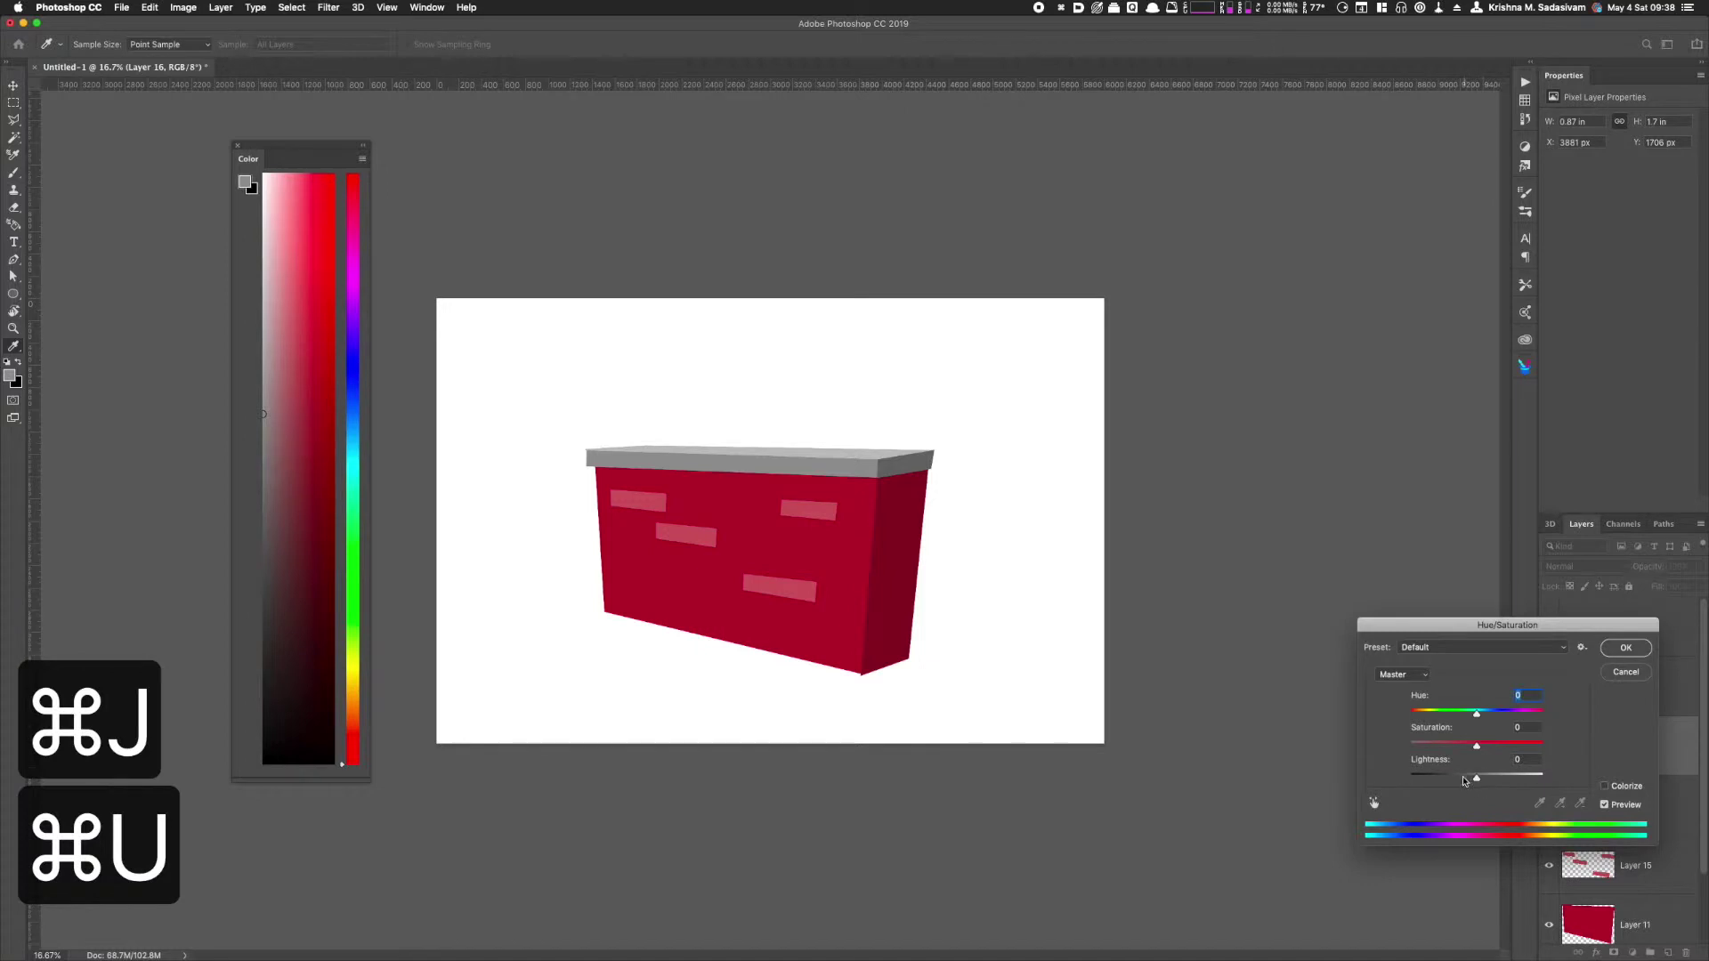
pyautogui.moveTo(1477, 779); pyautogui.dragTo(1460, 780)
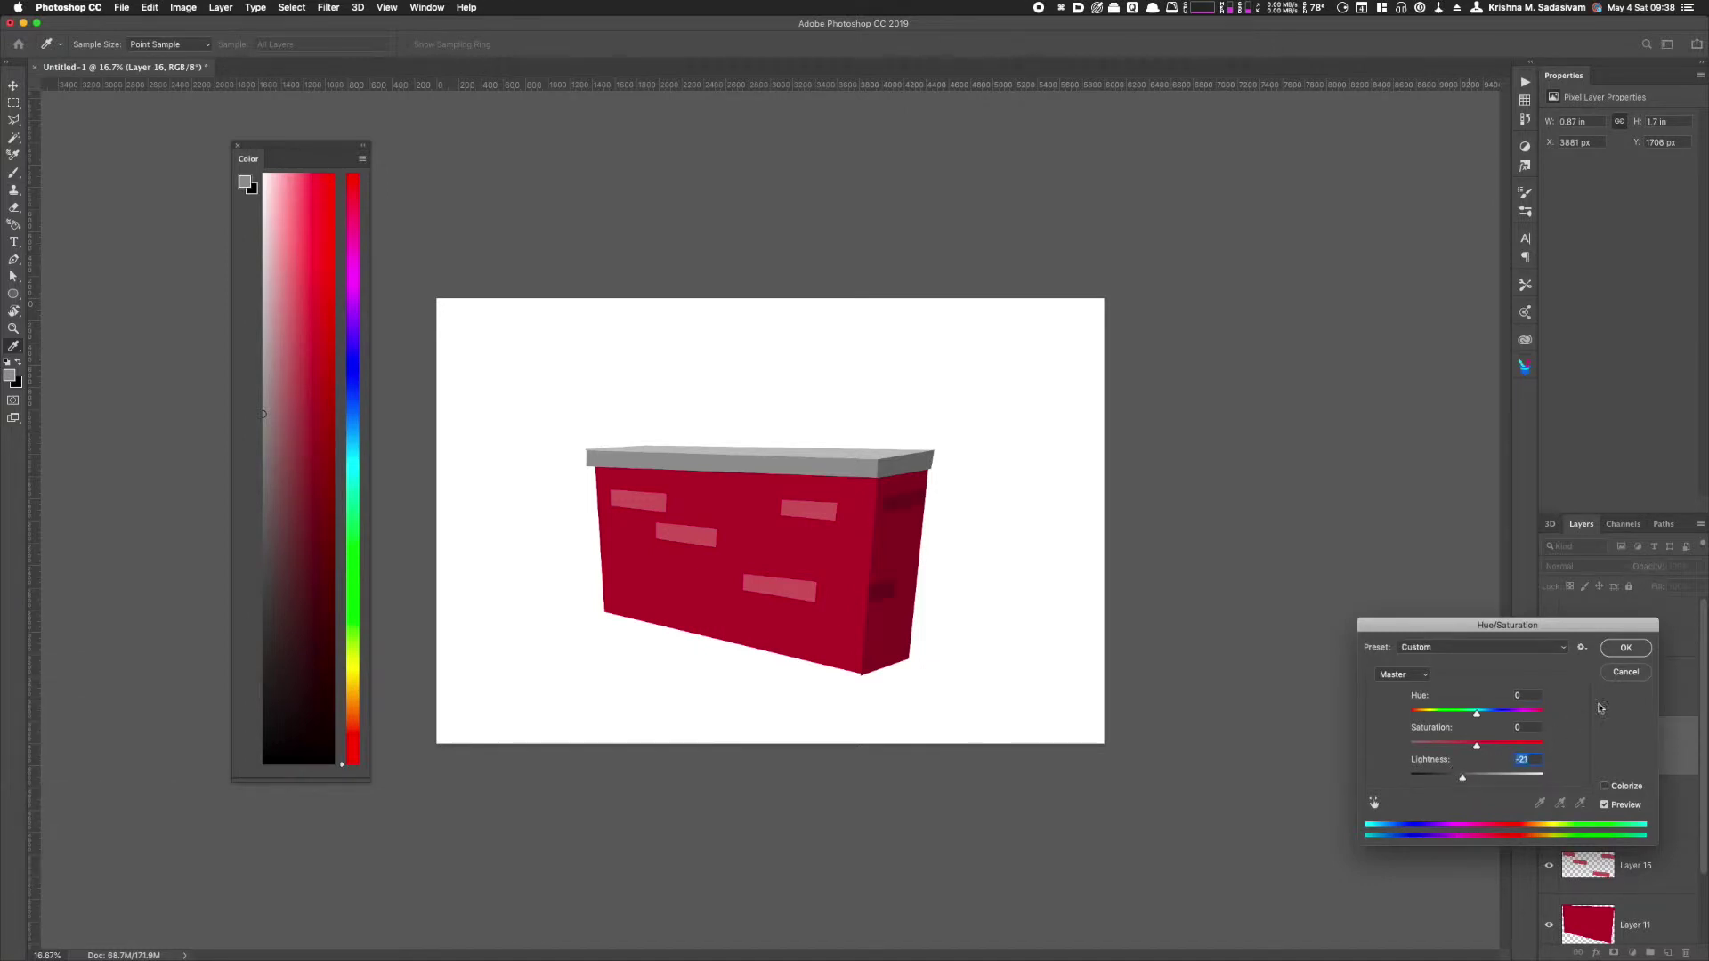
pyautogui.click(1622, 656)
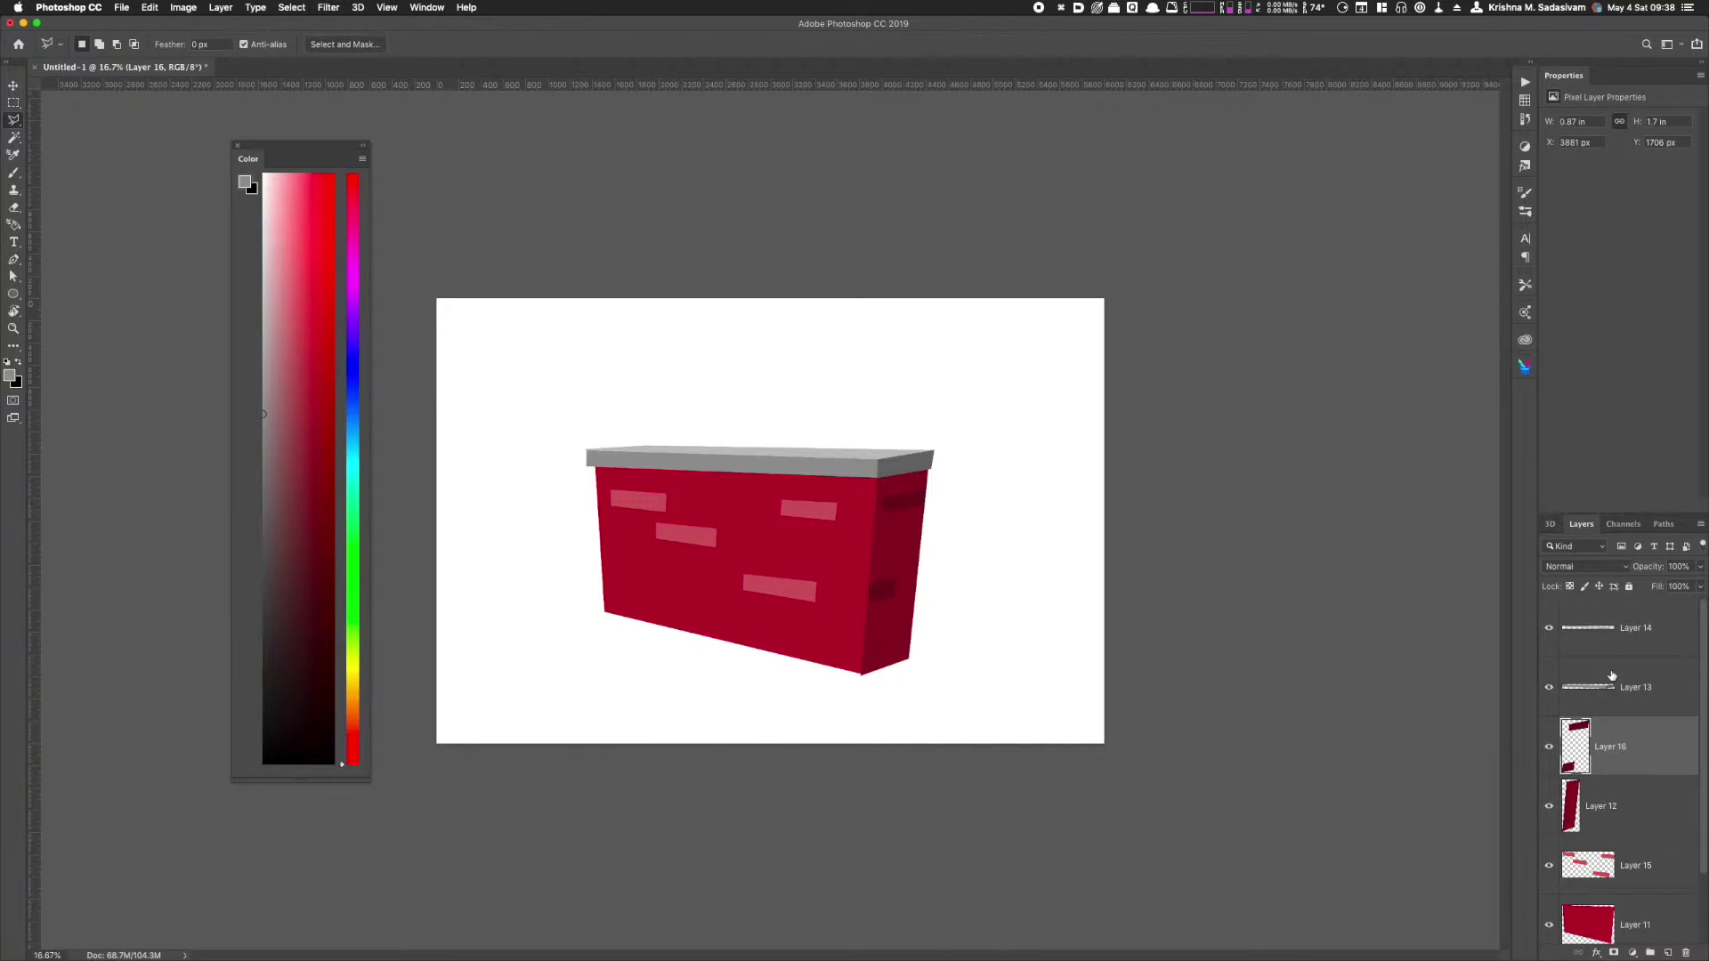
# Step: On the front face layer, select small specks scattered across the wall with the freehand Lasso
pyautogui.click(1631, 910)
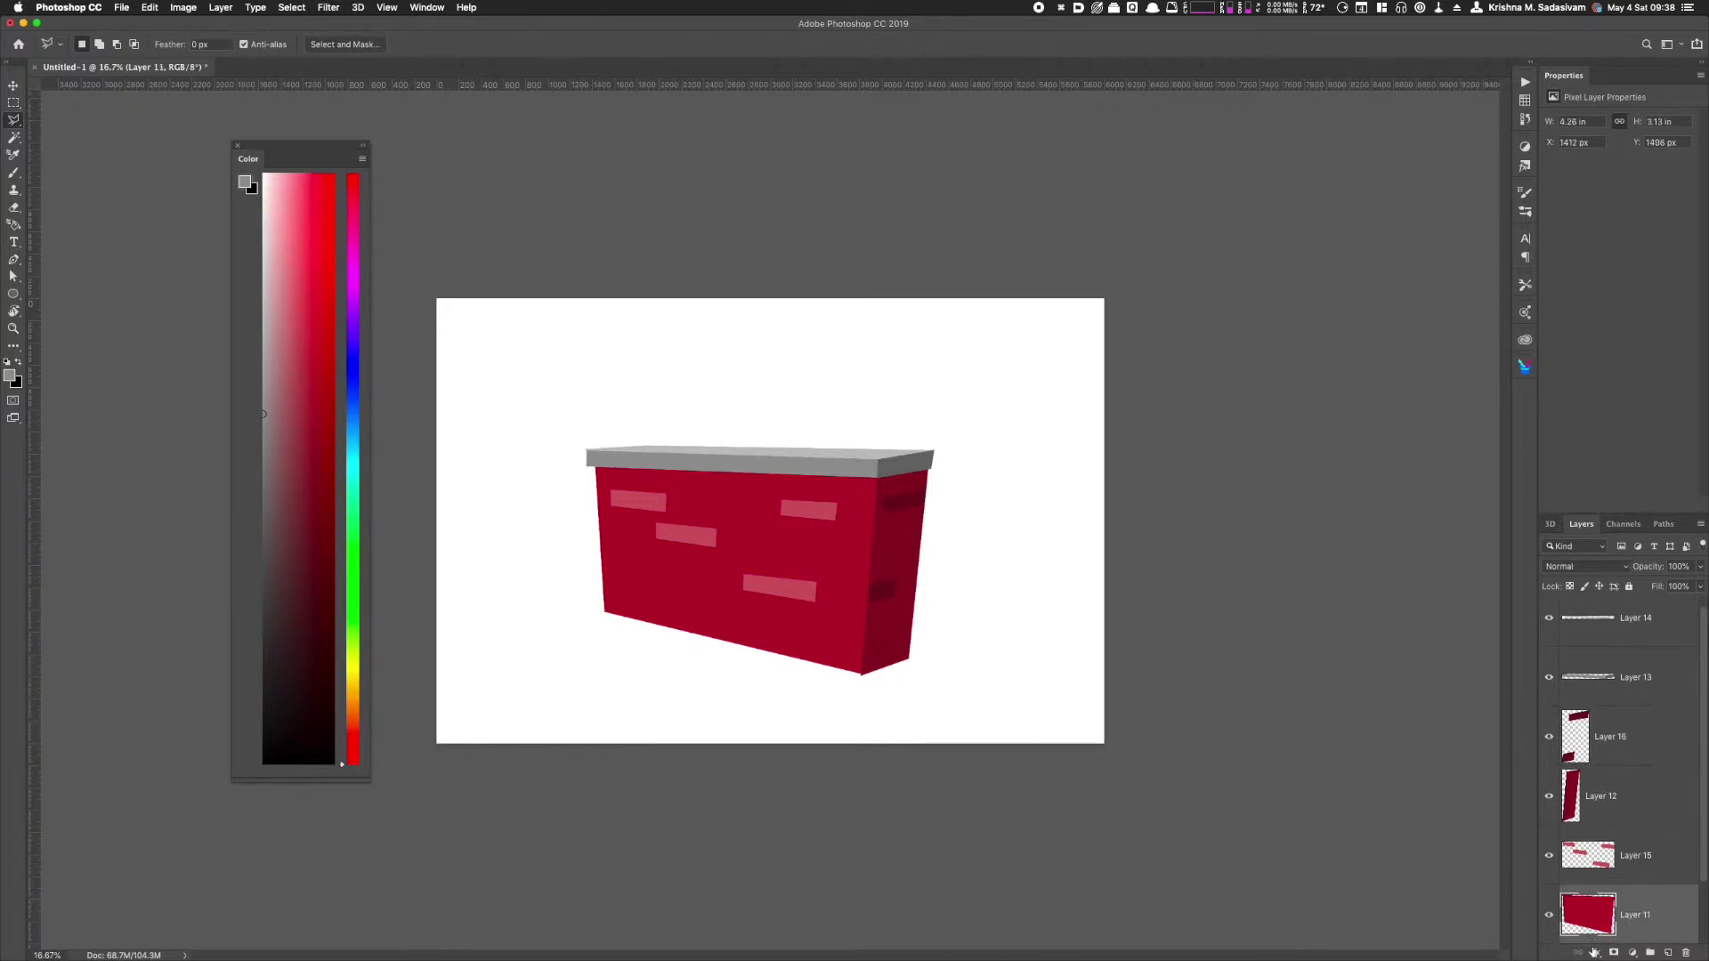
pyautogui.hotkey('shift', 'l')
pyautogui.click(1549, 915)
pyautogui.click(1549, 915)
pyautogui.moveTo(671, 578)
pyautogui.mouseDown()
pyautogui.moveTo(730, 549)
pyautogui.moveTo(733, 509)
pyautogui.moveTo(754, 504)
pyautogui.moveTo(780, 544)
pyautogui.moveTo(861, 496)
pyautogui.mouseUp()
pyautogui.keyDown('shift'); pyautogui.click(724, 521); pyautogui.keyUp('shift')
pyautogui.click(660, 598)
pyautogui.moveTo(733, 619); pyautogui.dragTo(763, 621)
pyautogui.moveTo(631, 547); pyautogui.dragTo(632, 545)
pyautogui.moveTo(679, 491); pyautogui.dragTo(680, 488)
pyautogui.moveTo(852, 569); pyautogui.dragTo(847, 623)
pyautogui.moveTo(673, 607); pyautogui.dragTo(679, 610)
# Step: Copy the front face's selected specks to a new layer and darken them with Hue/Saturation at Lightness -29
pyautogui.press('super+j')
pyautogui.press('super+u')
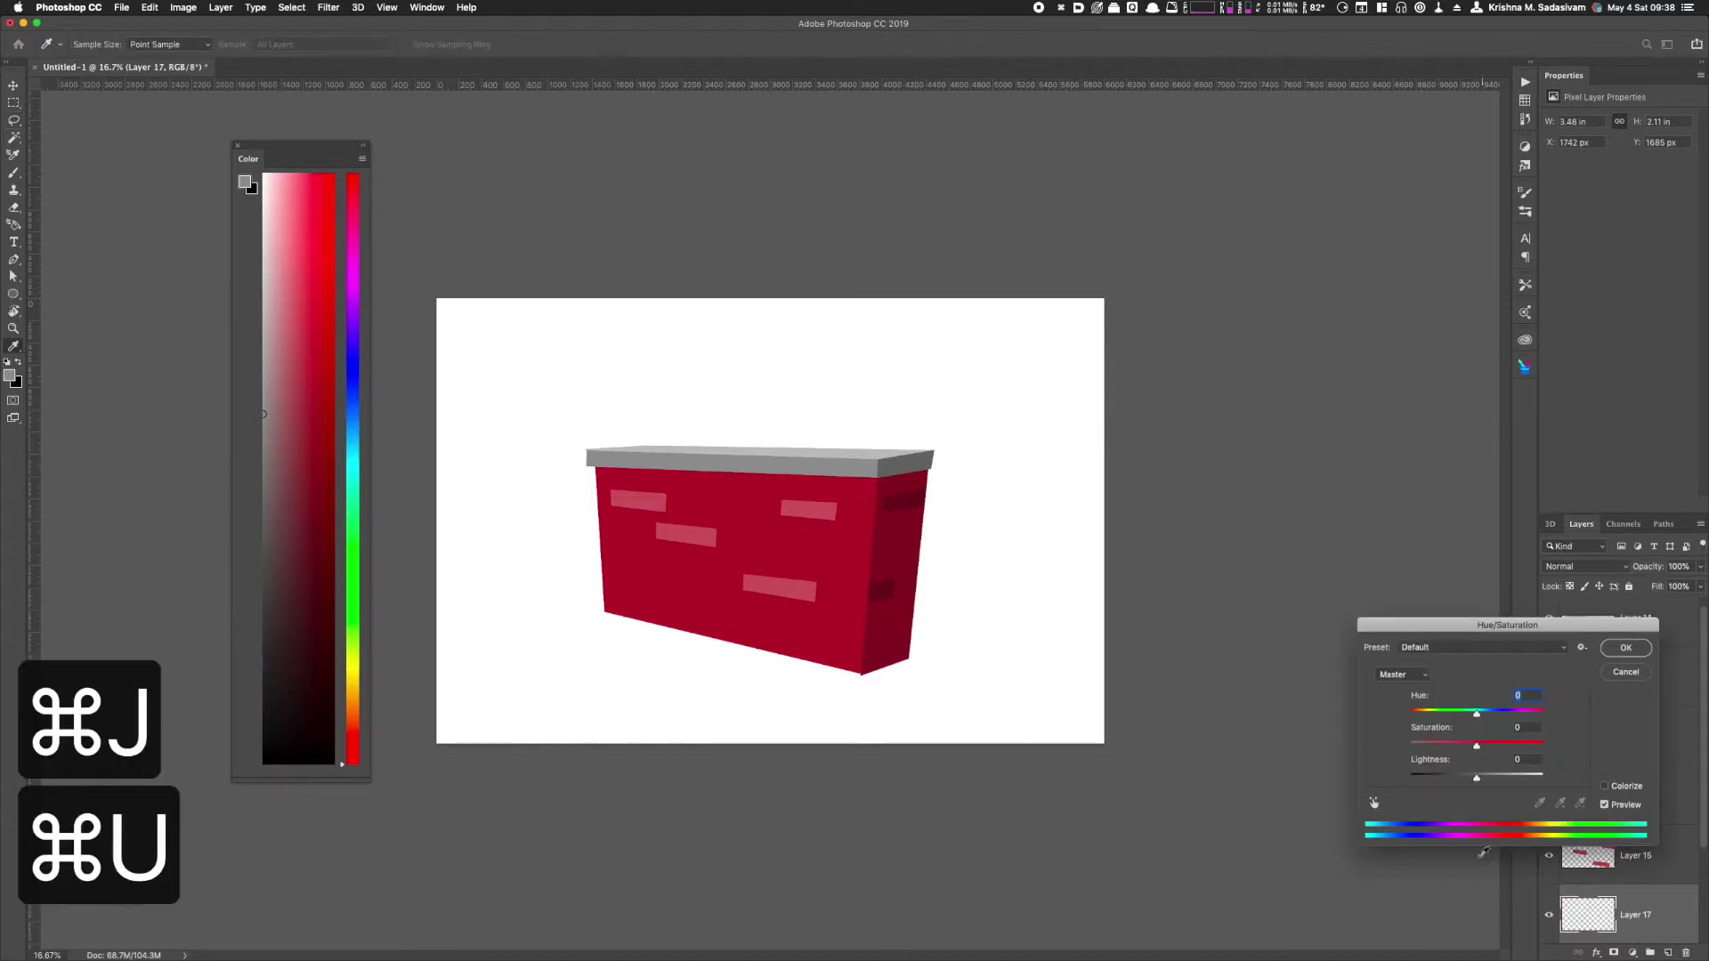
pyautogui.moveTo(1477, 775); pyautogui.dragTo(1457, 777)
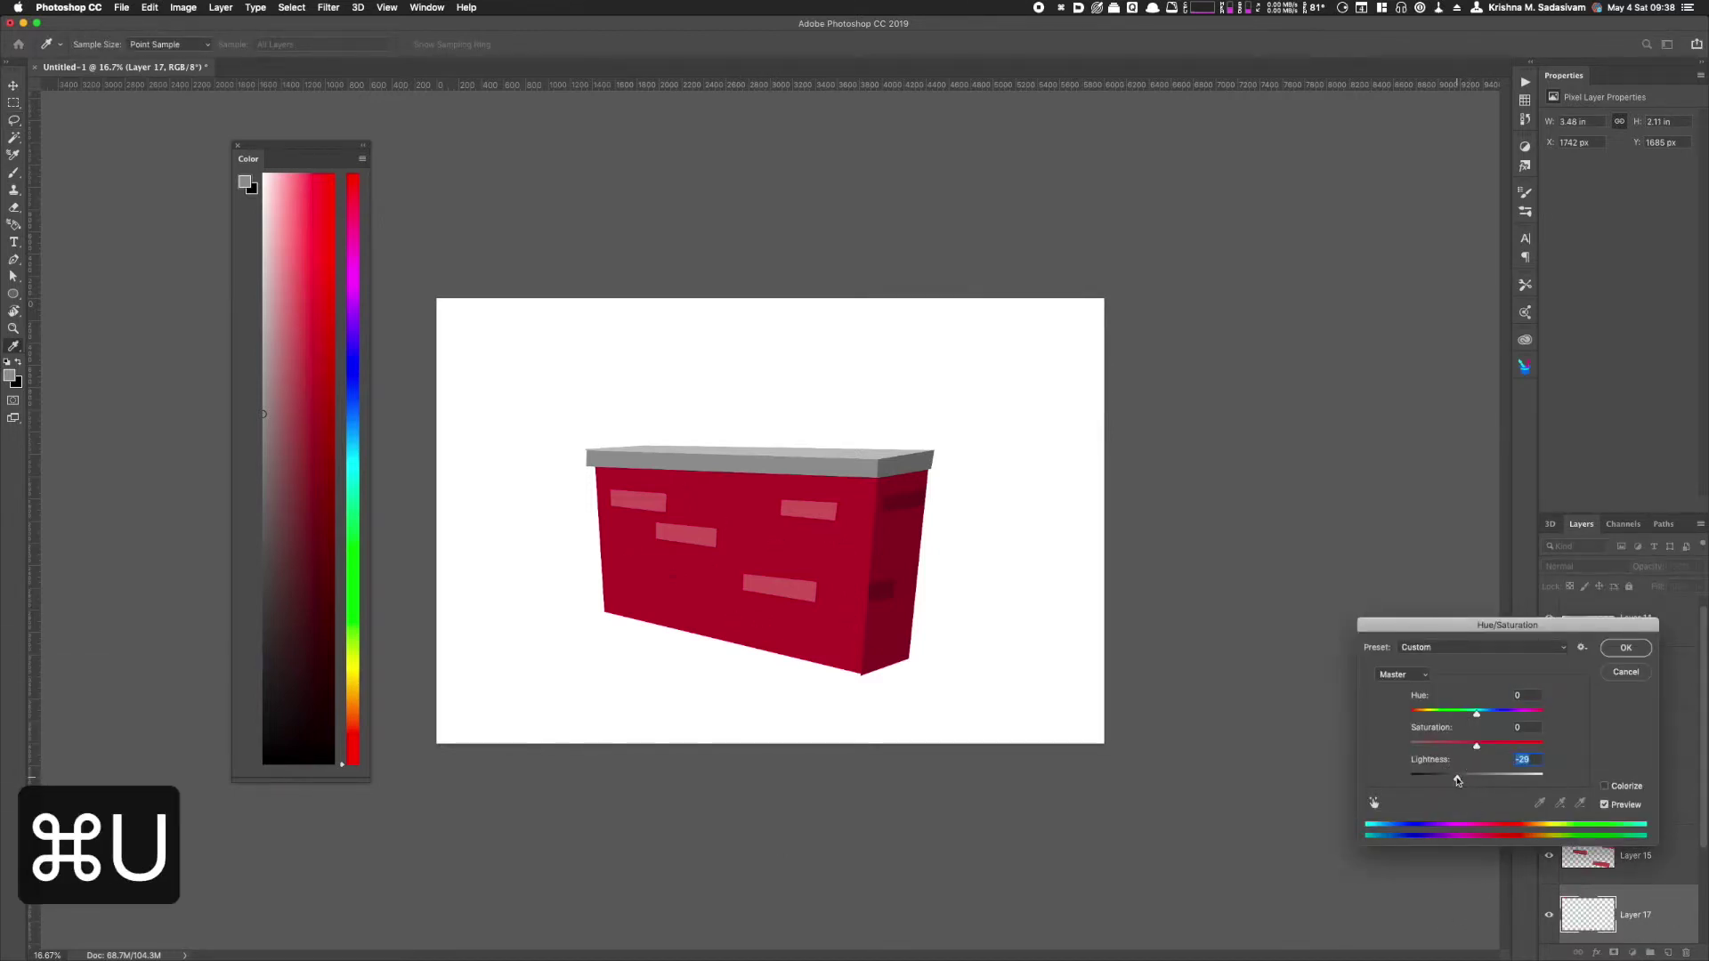
pyautogui.click(1625, 672)
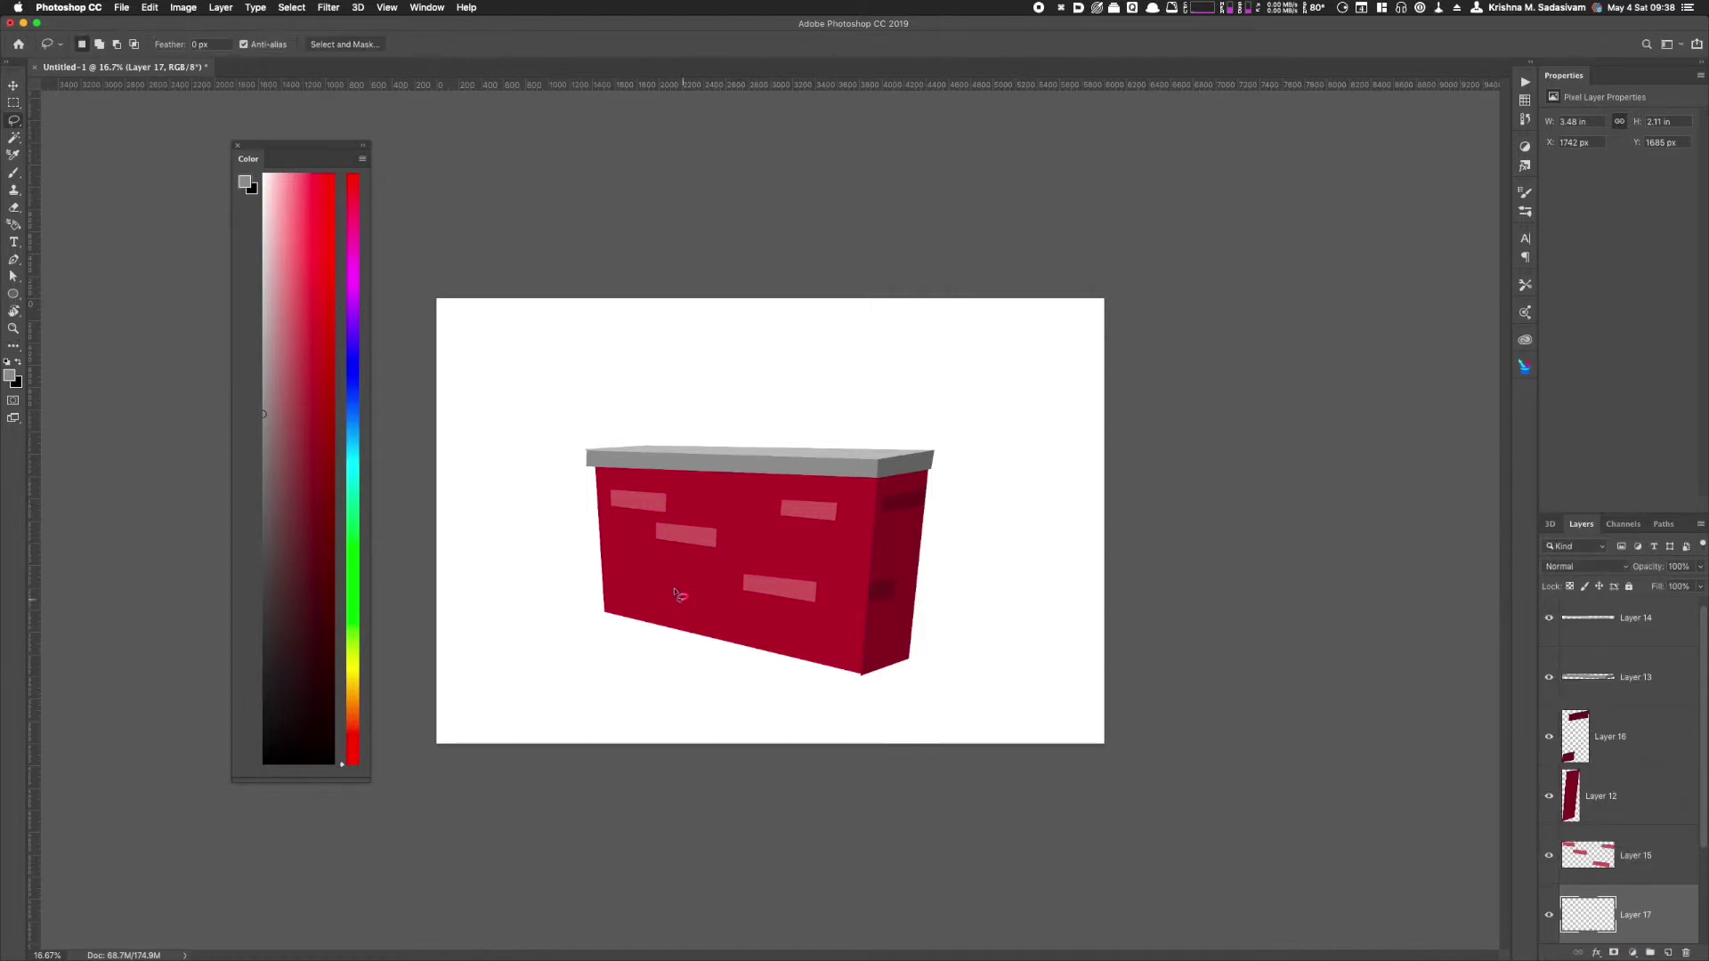
# Step: On the side face layer, select small specks scattered from top to bottom with the freehand Lasso
pyautogui.click(1607, 792)
pyautogui.click(1549, 796)
pyautogui.click(1549, 798)
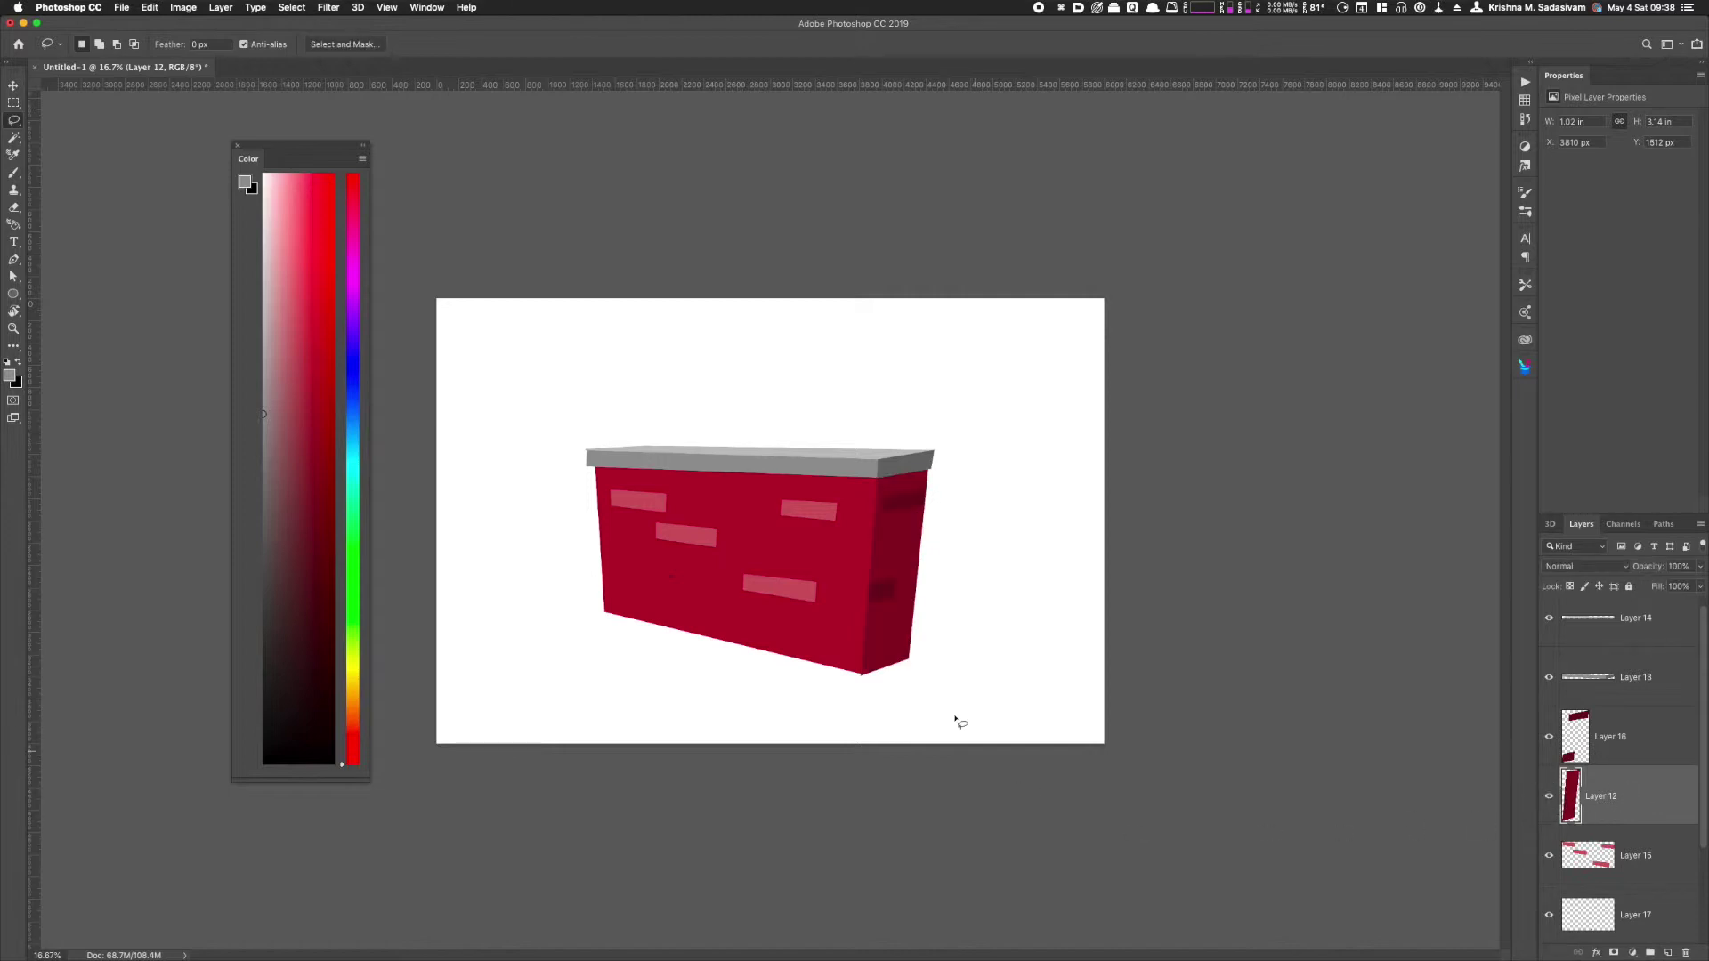
pyautogui.click(885, 535)
pyautogui.keyDown('shift'); pyautogui.click(897, 553); pyautogui.keyUp('shift')
pyautogui.keyDown('shift'); pyautogui.click(903, 568); pyautogui.keyUp('shift')
pyautogui.keyDown('shift'); pyautogui.click(904, 537); pyautogui.keyUp('shift')
pyautogui.keyDown('shift'); pyautogui.click(907, 554); pyautogui.keyUp('shift')
pyautogui.keyDown('shift'); pyautogui.click(901, 538); pyautogui.keyUp('shift')
pyautogui.keyDown('shift'); pyautogui.click(879, 625); pyautogui.keyUp('shift')
pyautogui.keyDown('shift'); pyautogui.click(894, 632); pyautogui.keyUp('shift')
pyautogui.keyDown('shift'); pyautogui.click(896, 618); pyautogui.keyUp('shift')
pyautogui.keyDown('shift'); pyautogui.click(908, 480); pyautogui.keyUp('shift')
# Step: Copy the side face's selected specks to a new layer and darken them with Hue/Saturation
pyautogui.press('super+j')
pyautogui.press('super+u')
pyautogui.moveTo(1477, 774); pyautogui.dragTo(1455, 779)
pyautogui.click(1623, 649)
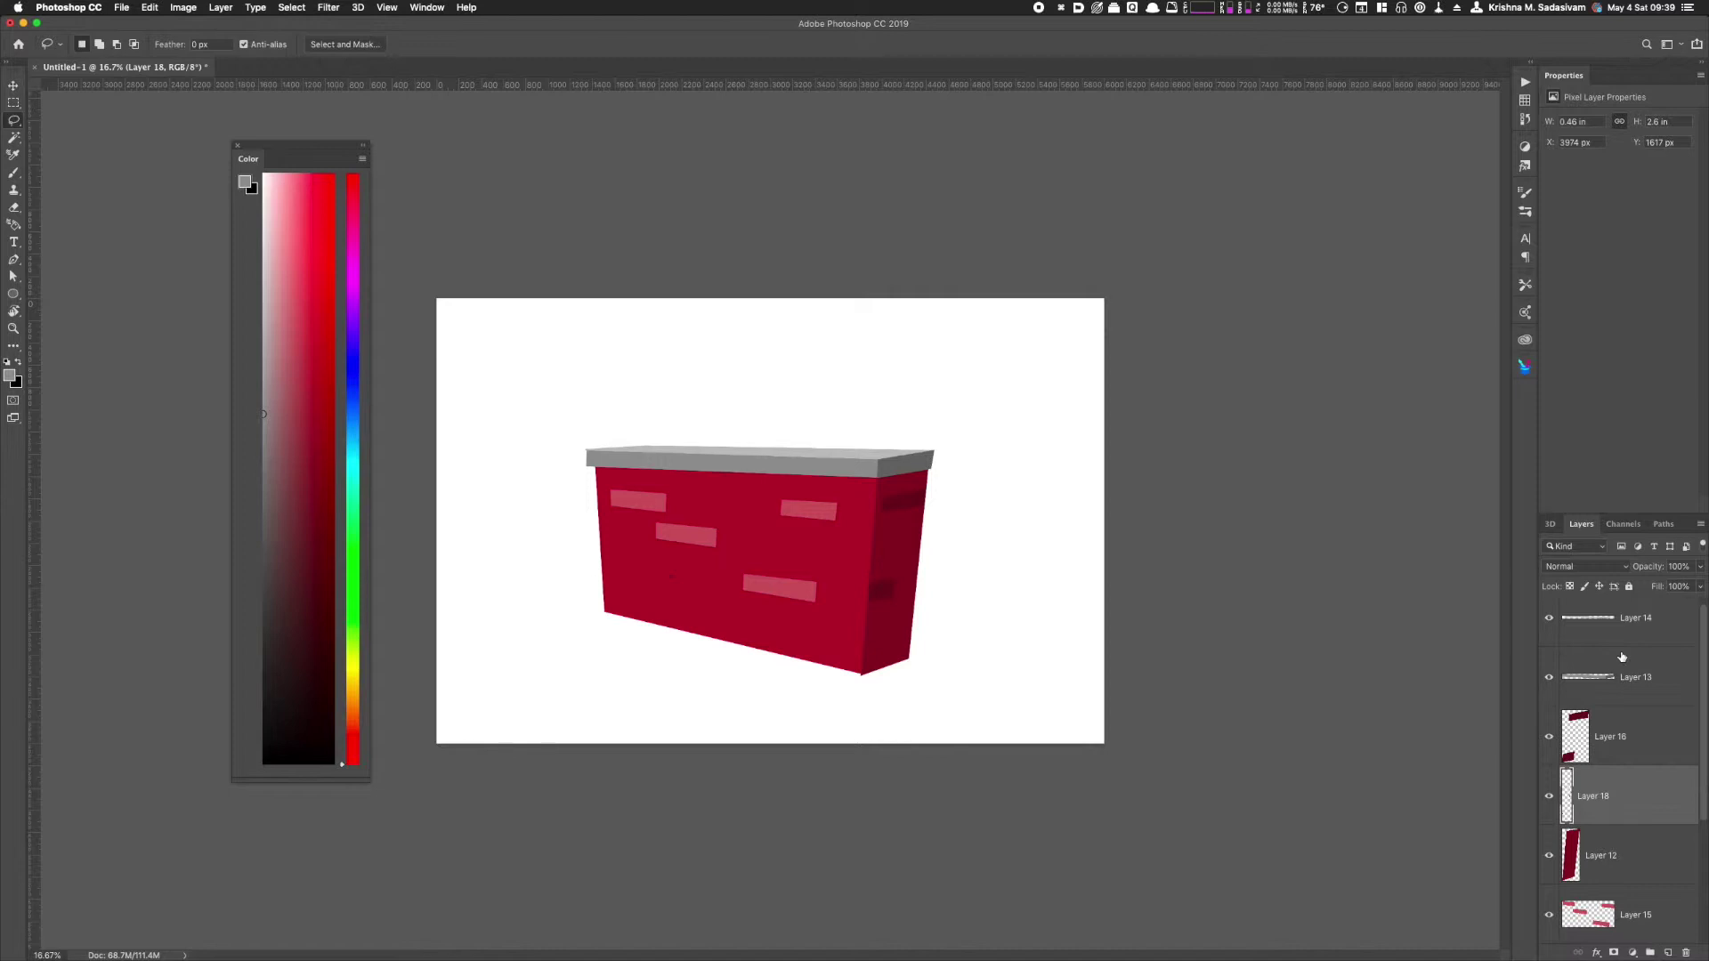
# Step: Load the outline of the wall's front face layer (Layer 11) as a selection
pyautogui.moveTo(1704, 785); pyautogui.dragTo(1687, 894)
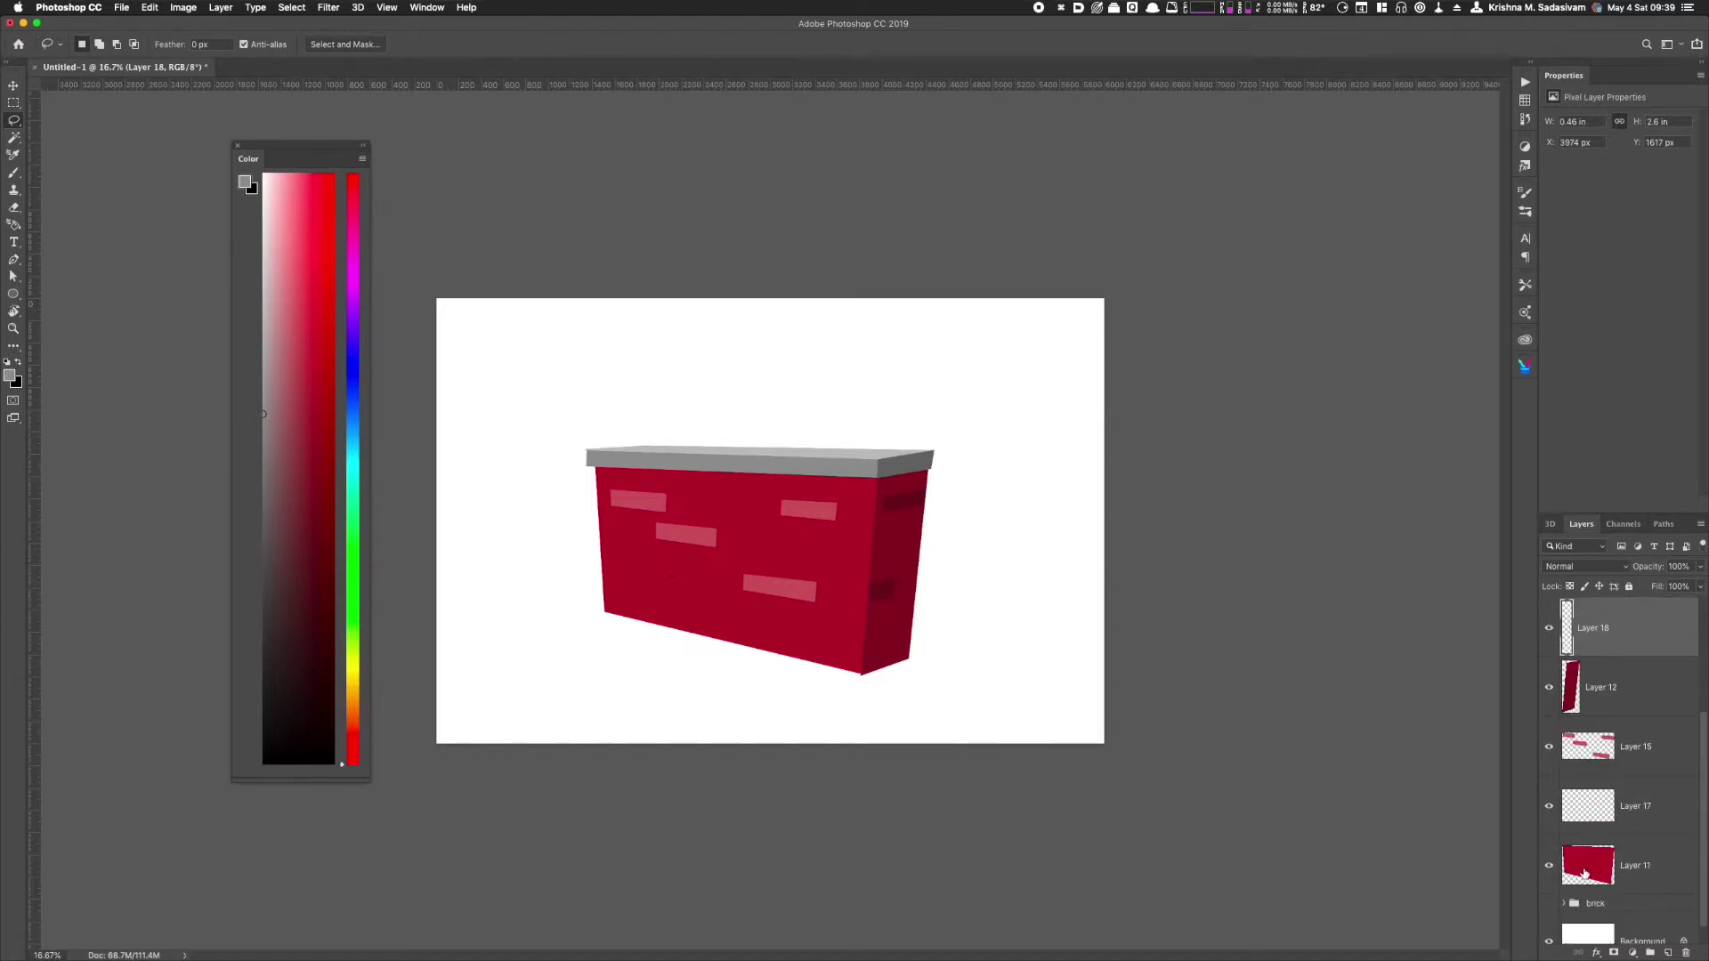
pyautogui.keyDown('super'); pyautogui.click(1585, 868); pyautogui.keyUp('super')
pyautogui.click(1583, 886)
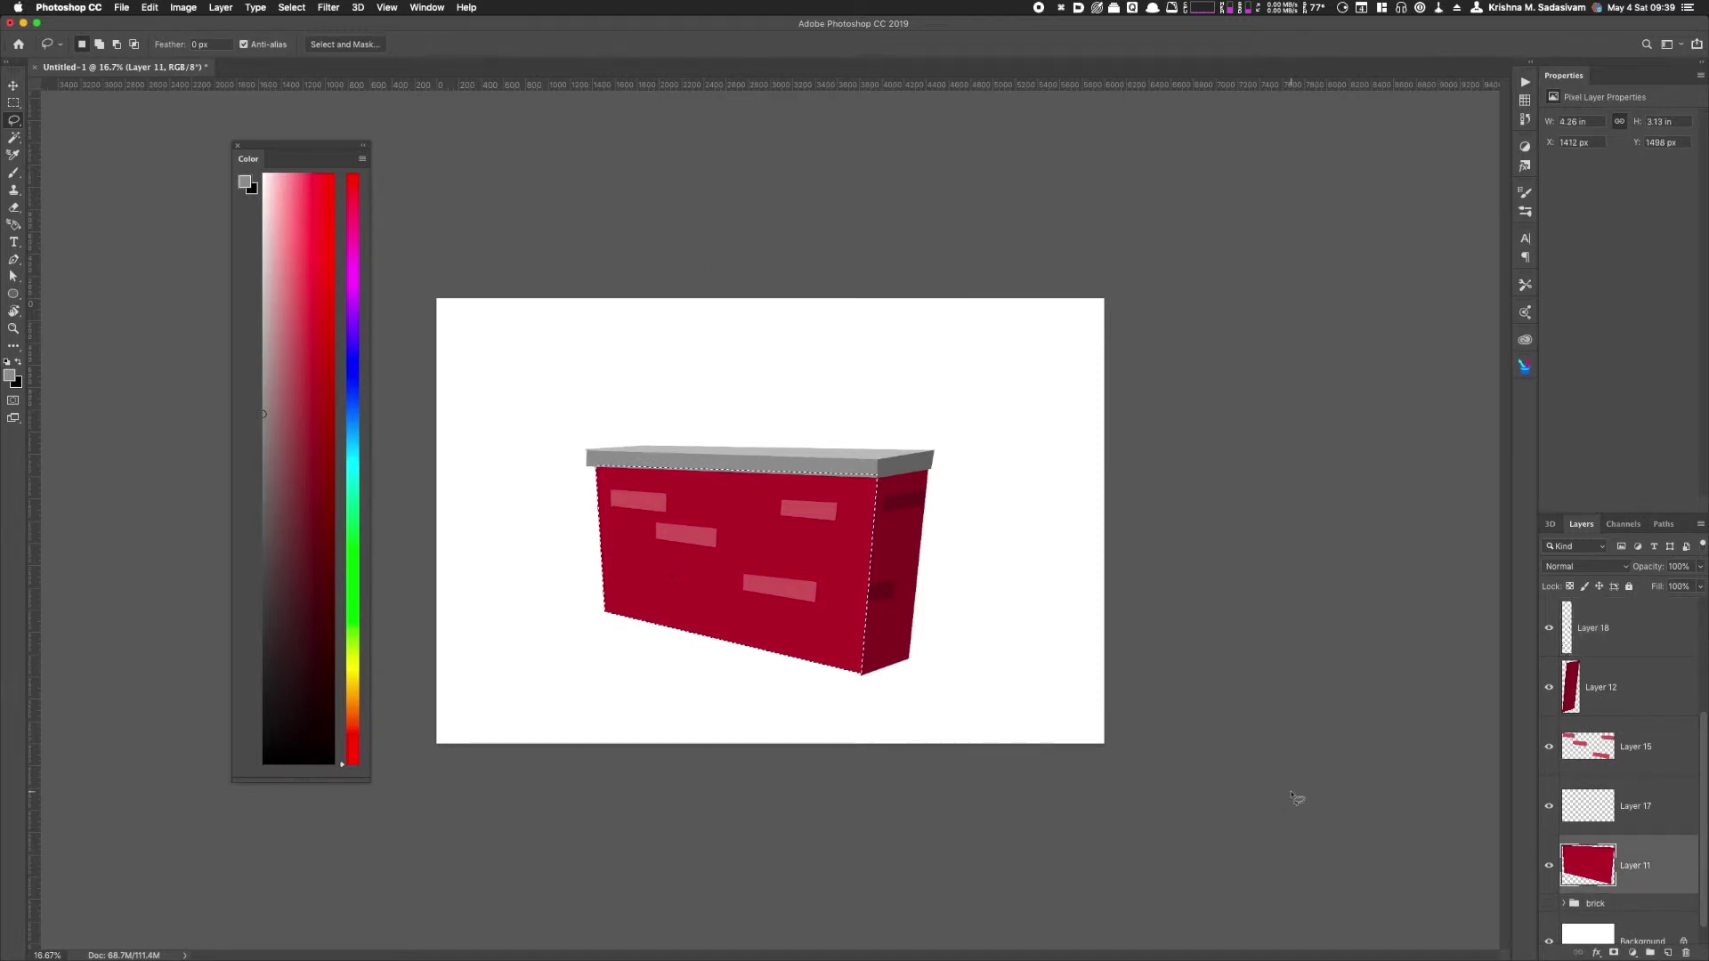
# Step: Add a new layer named "highlights" directly above Layer 16 and set its blend mode to Screen
pyautogui.moveTo(1699, 800); pyautogui.dragTo(1699, 708)
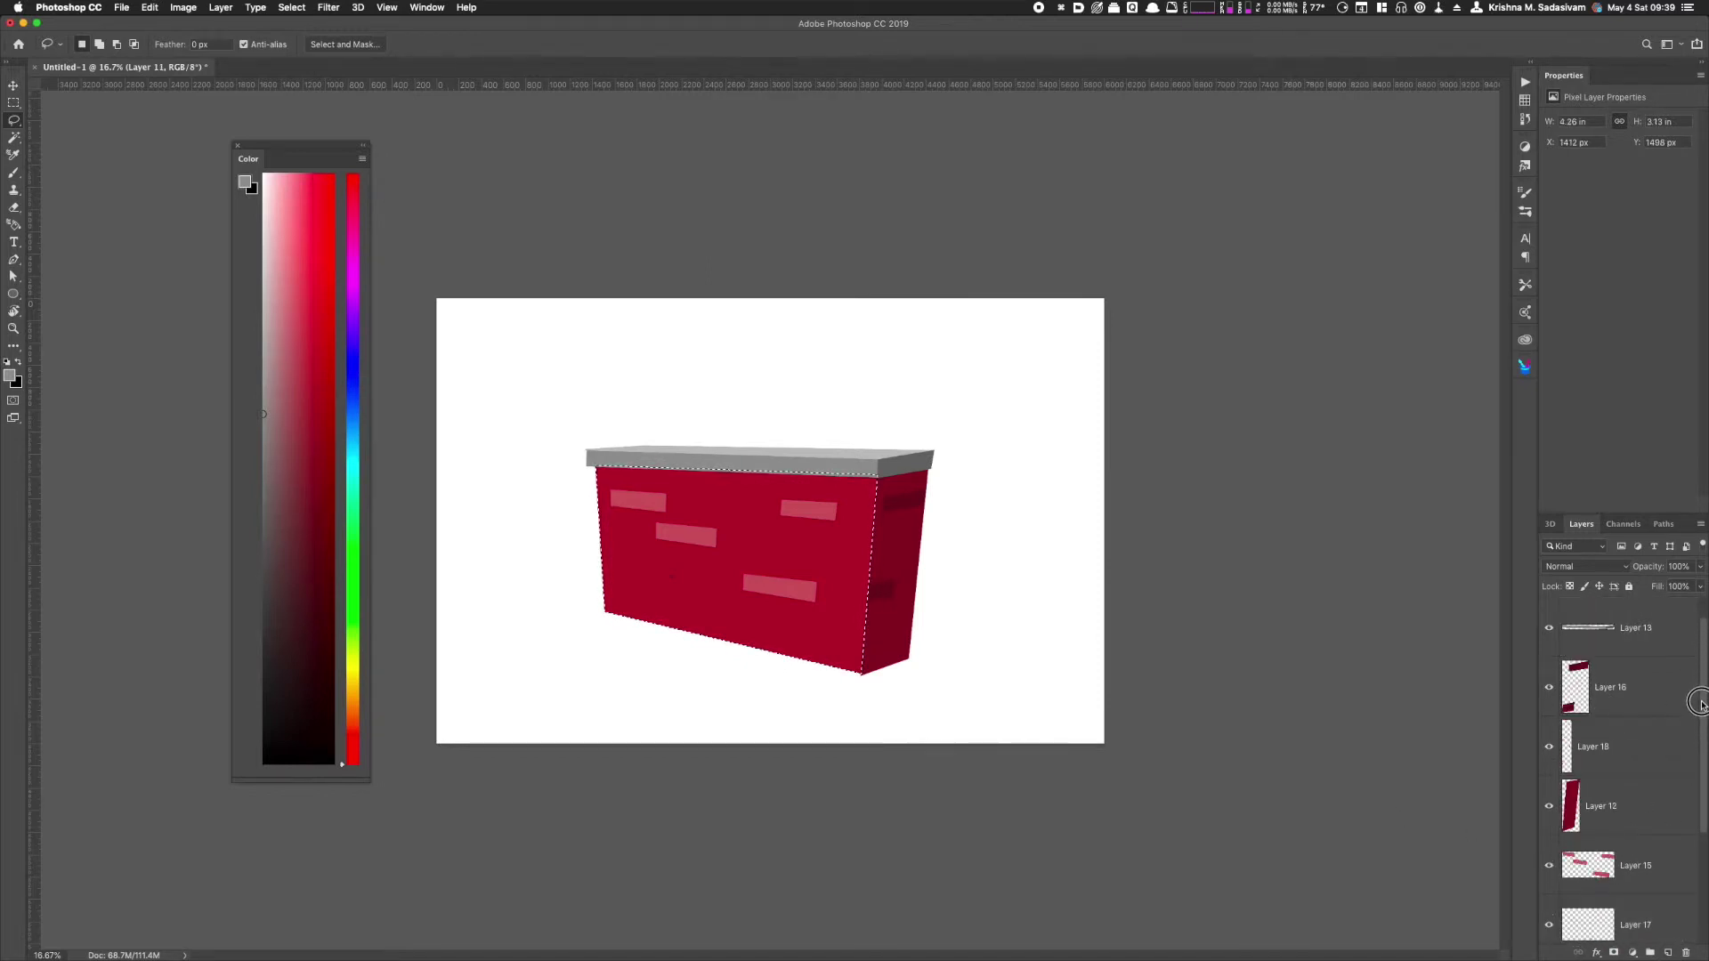
pyautogui.click(1618, 688)
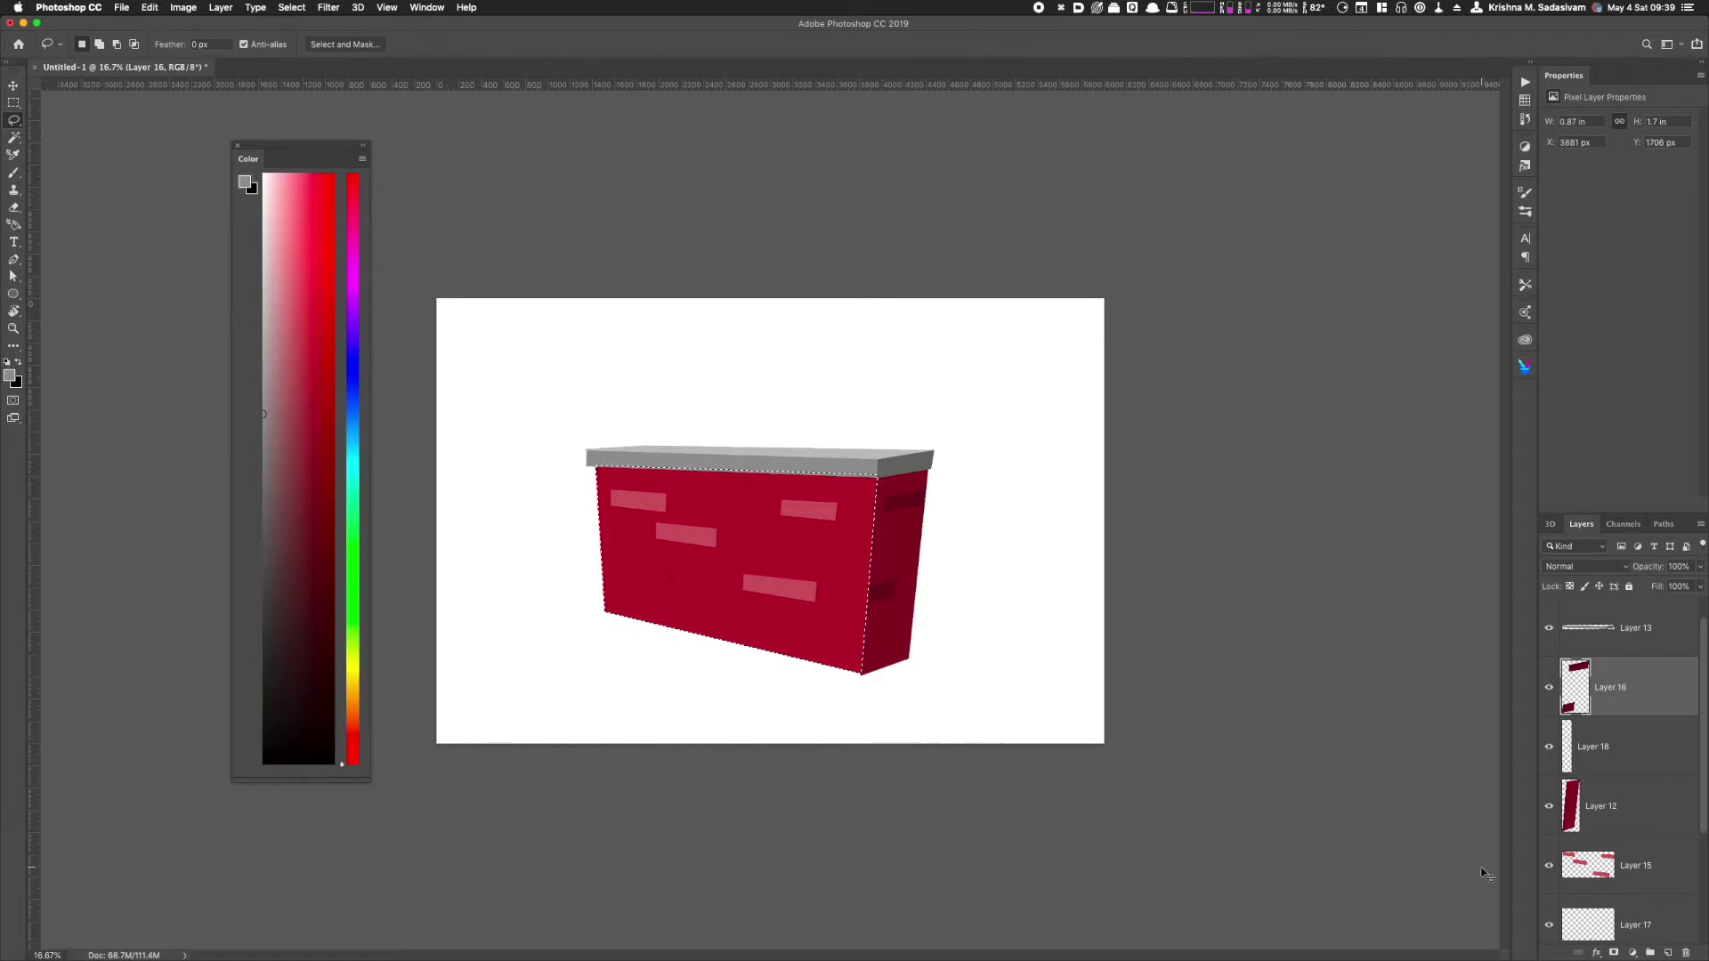
pyautogui.press('shift+super+n')
pyautogui.press('shift+super+Return')
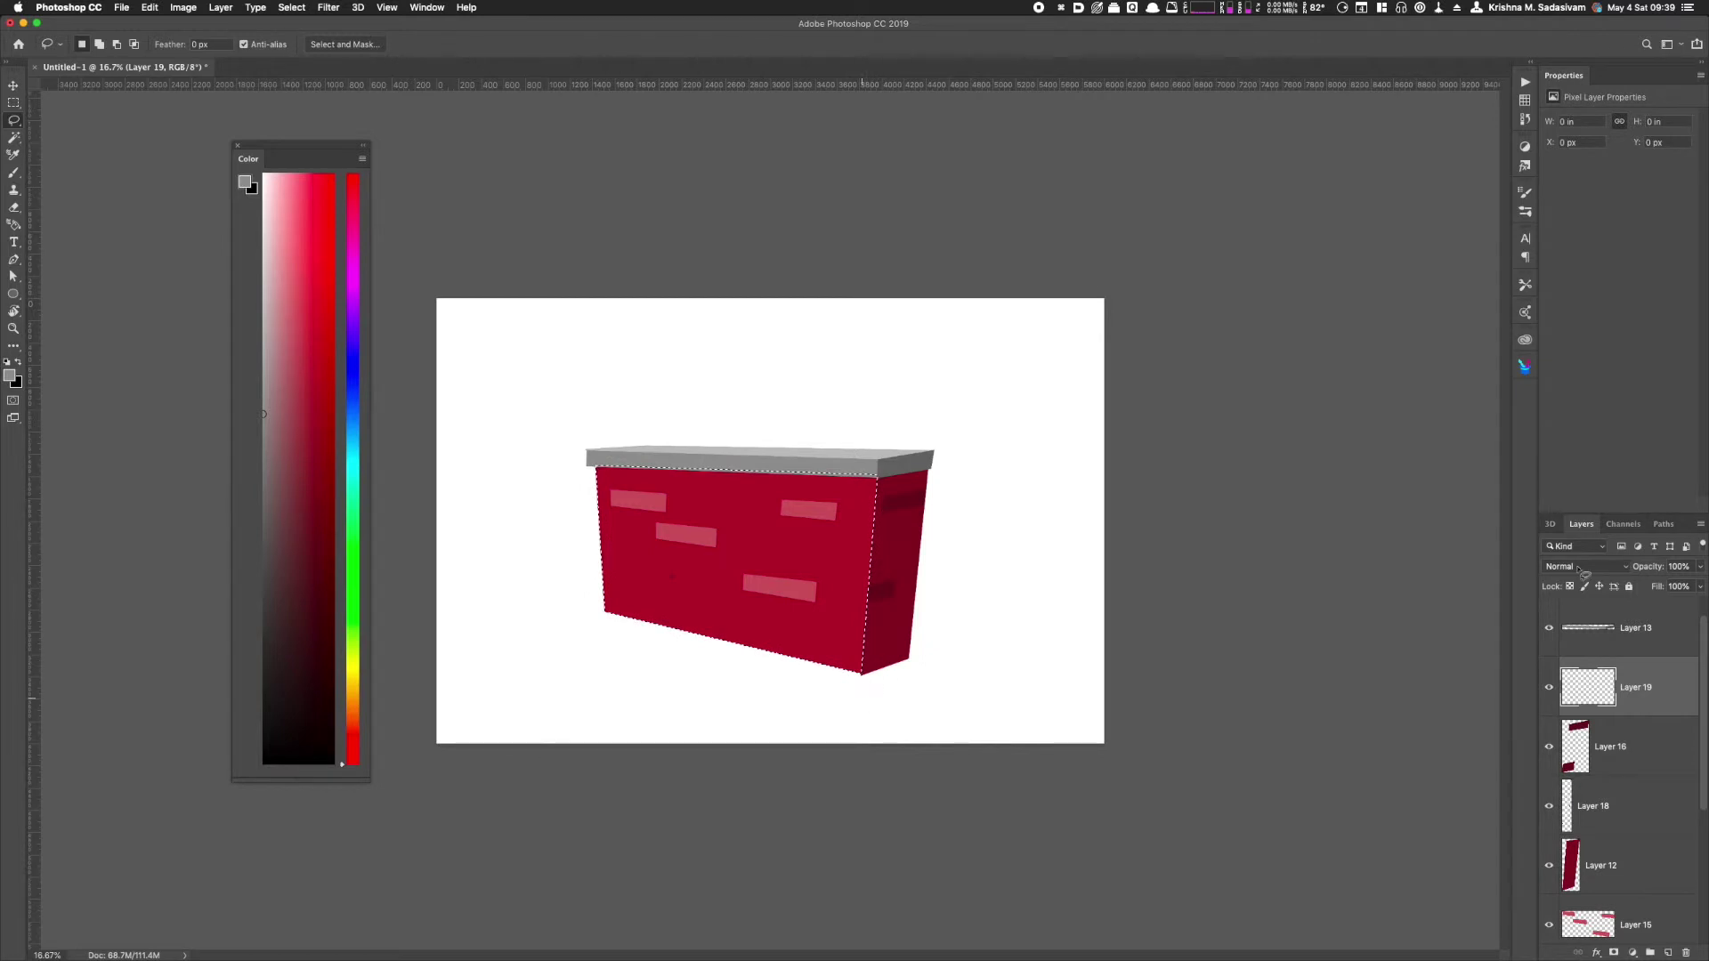
pyautogui.doubleClick(1632, 690)
pyautogui.write('highlights')
pyautogui.press('Return')
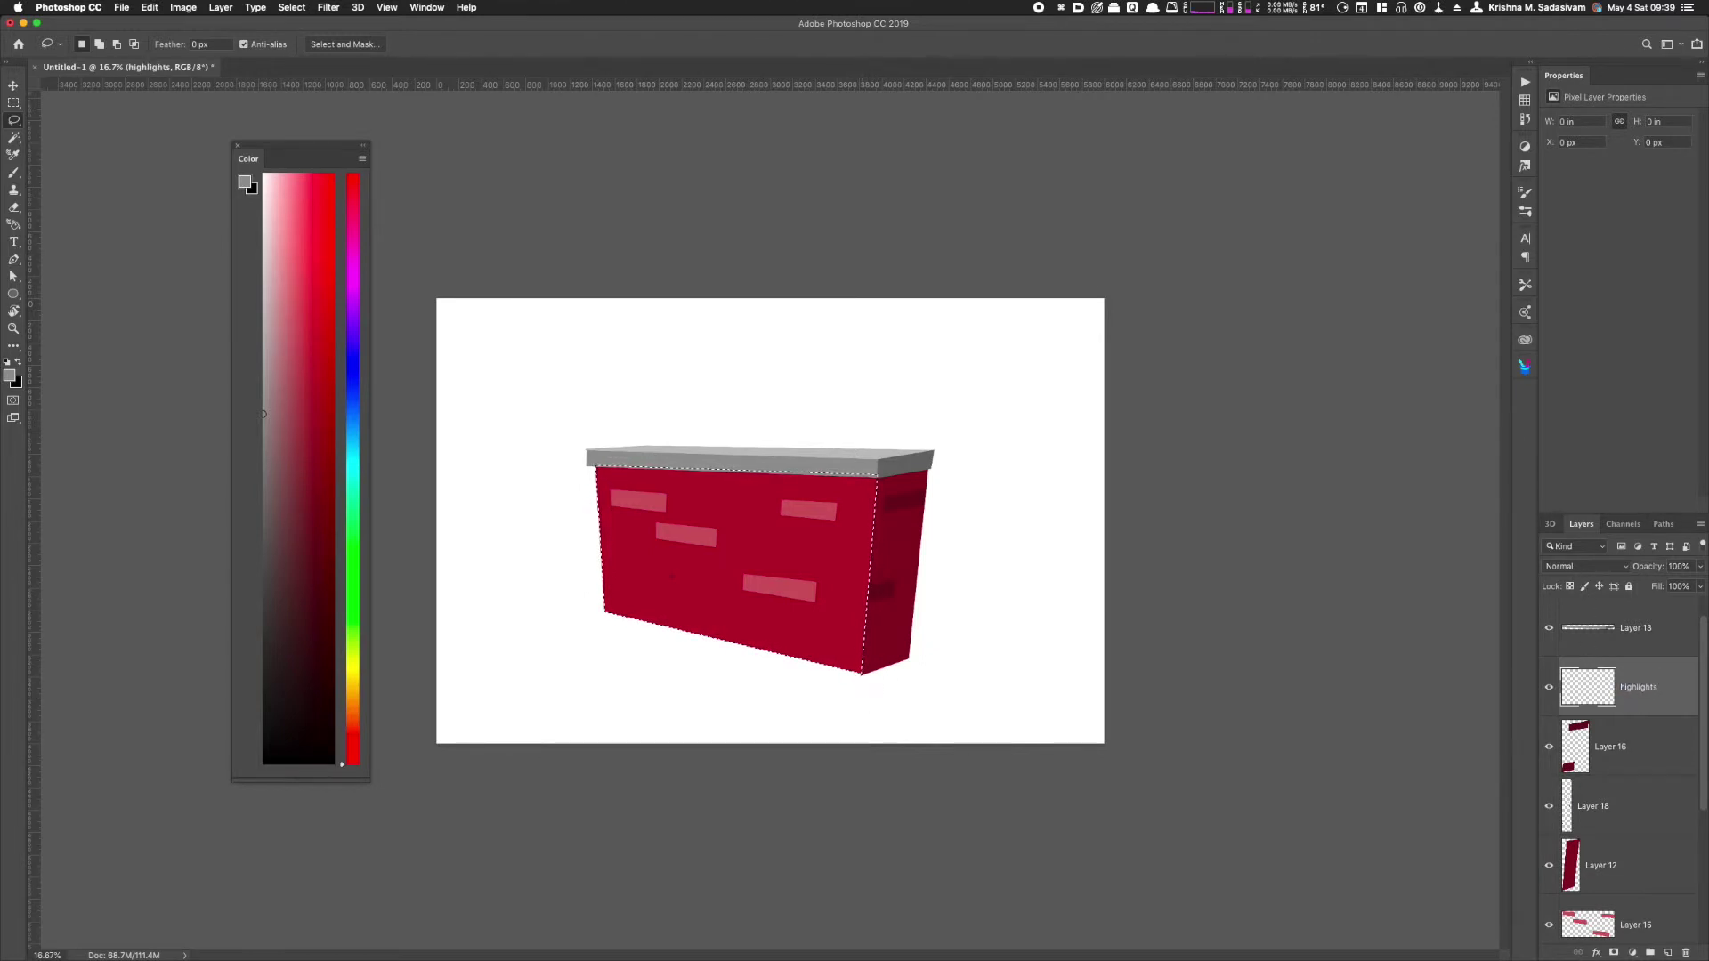
pyautogui.click(1584, 566)
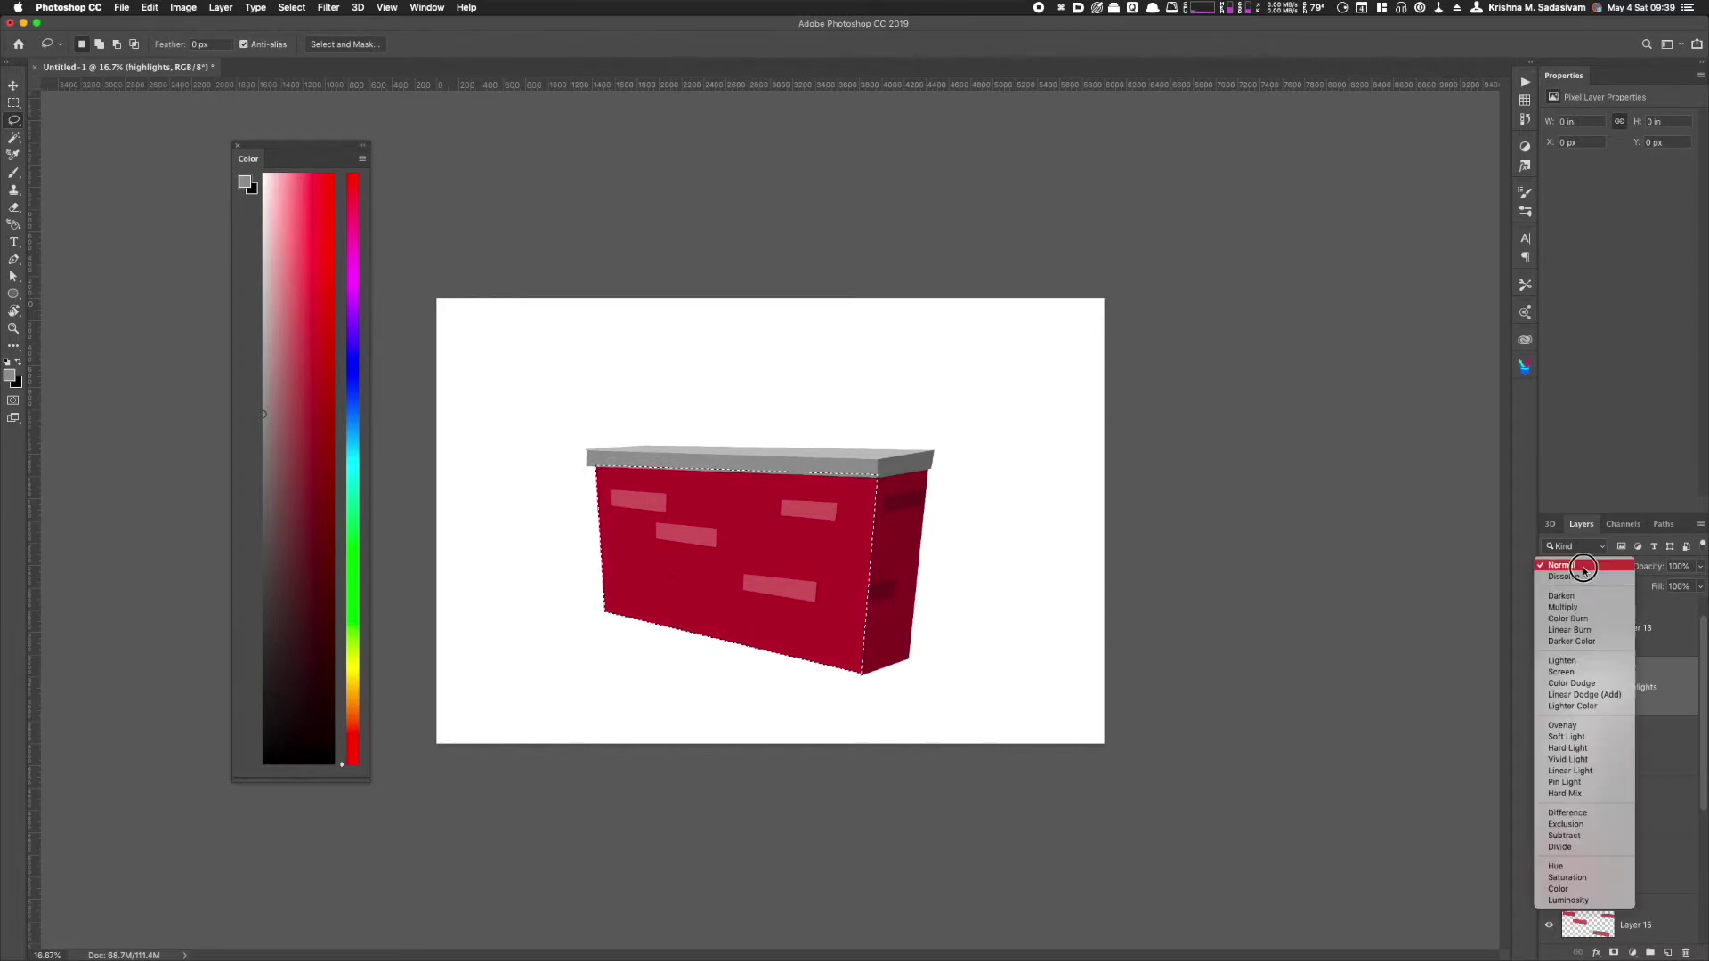
pyautogui.click(1582, 670)
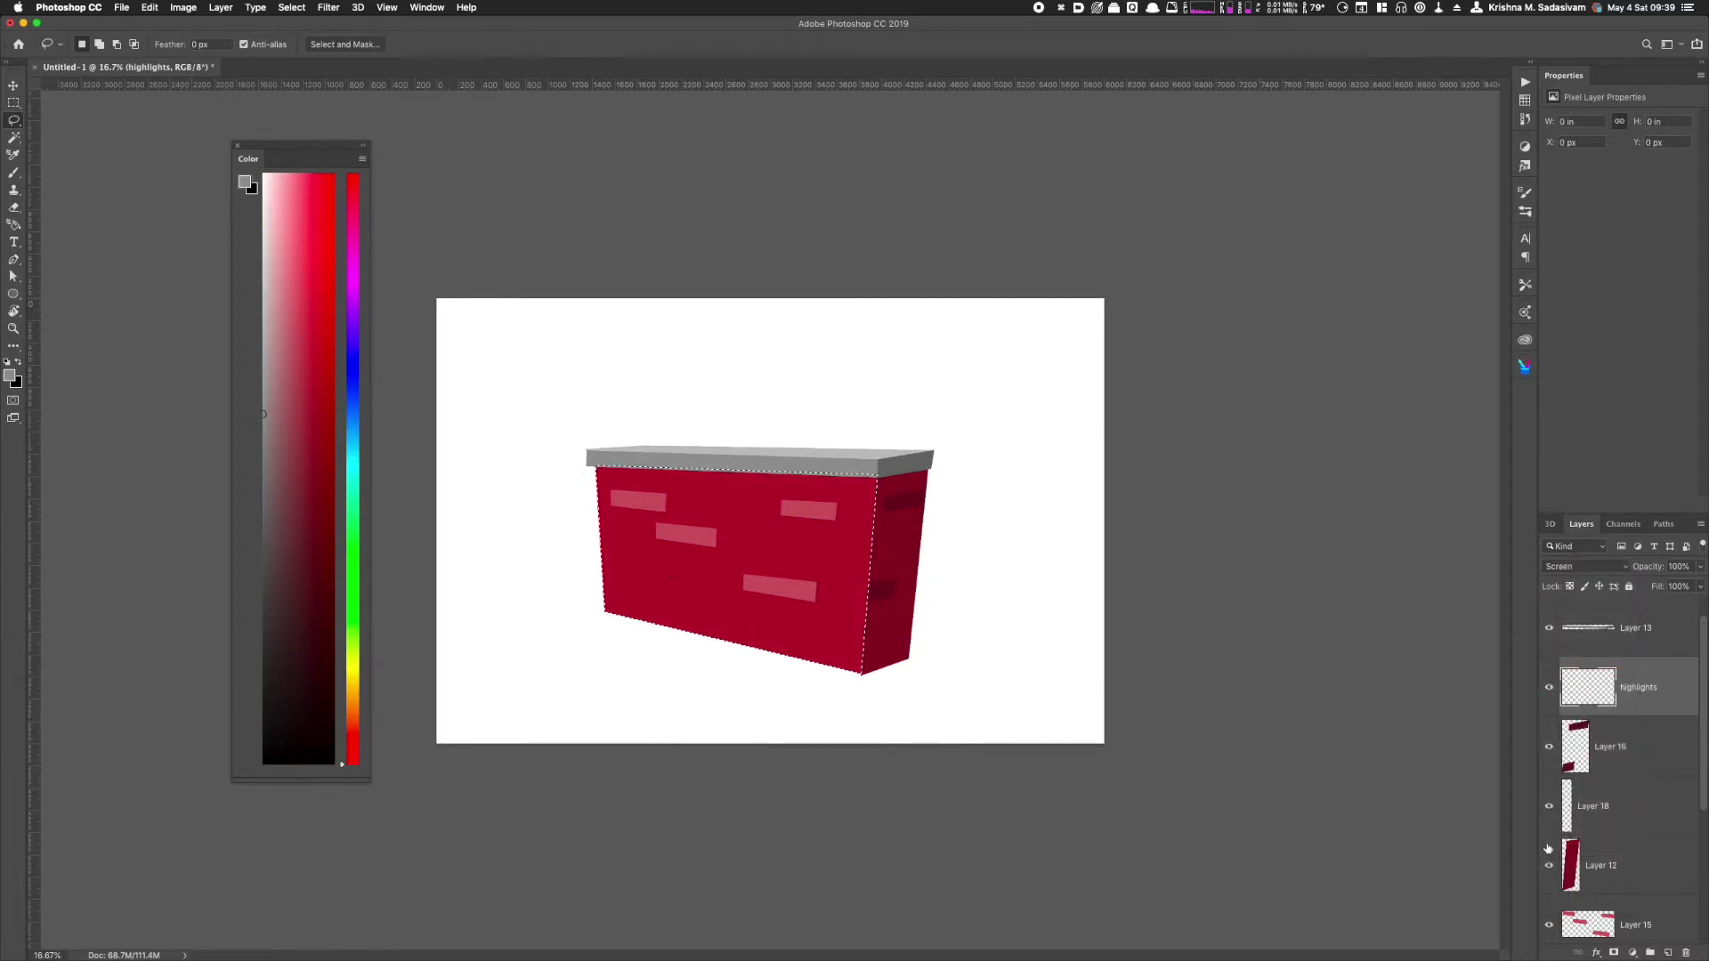
# Step: Paint a bright red glow over the middle of the front face with a large soft brush, then deselect
pyautogui.click(314, 223)
pyautogui.press('b')
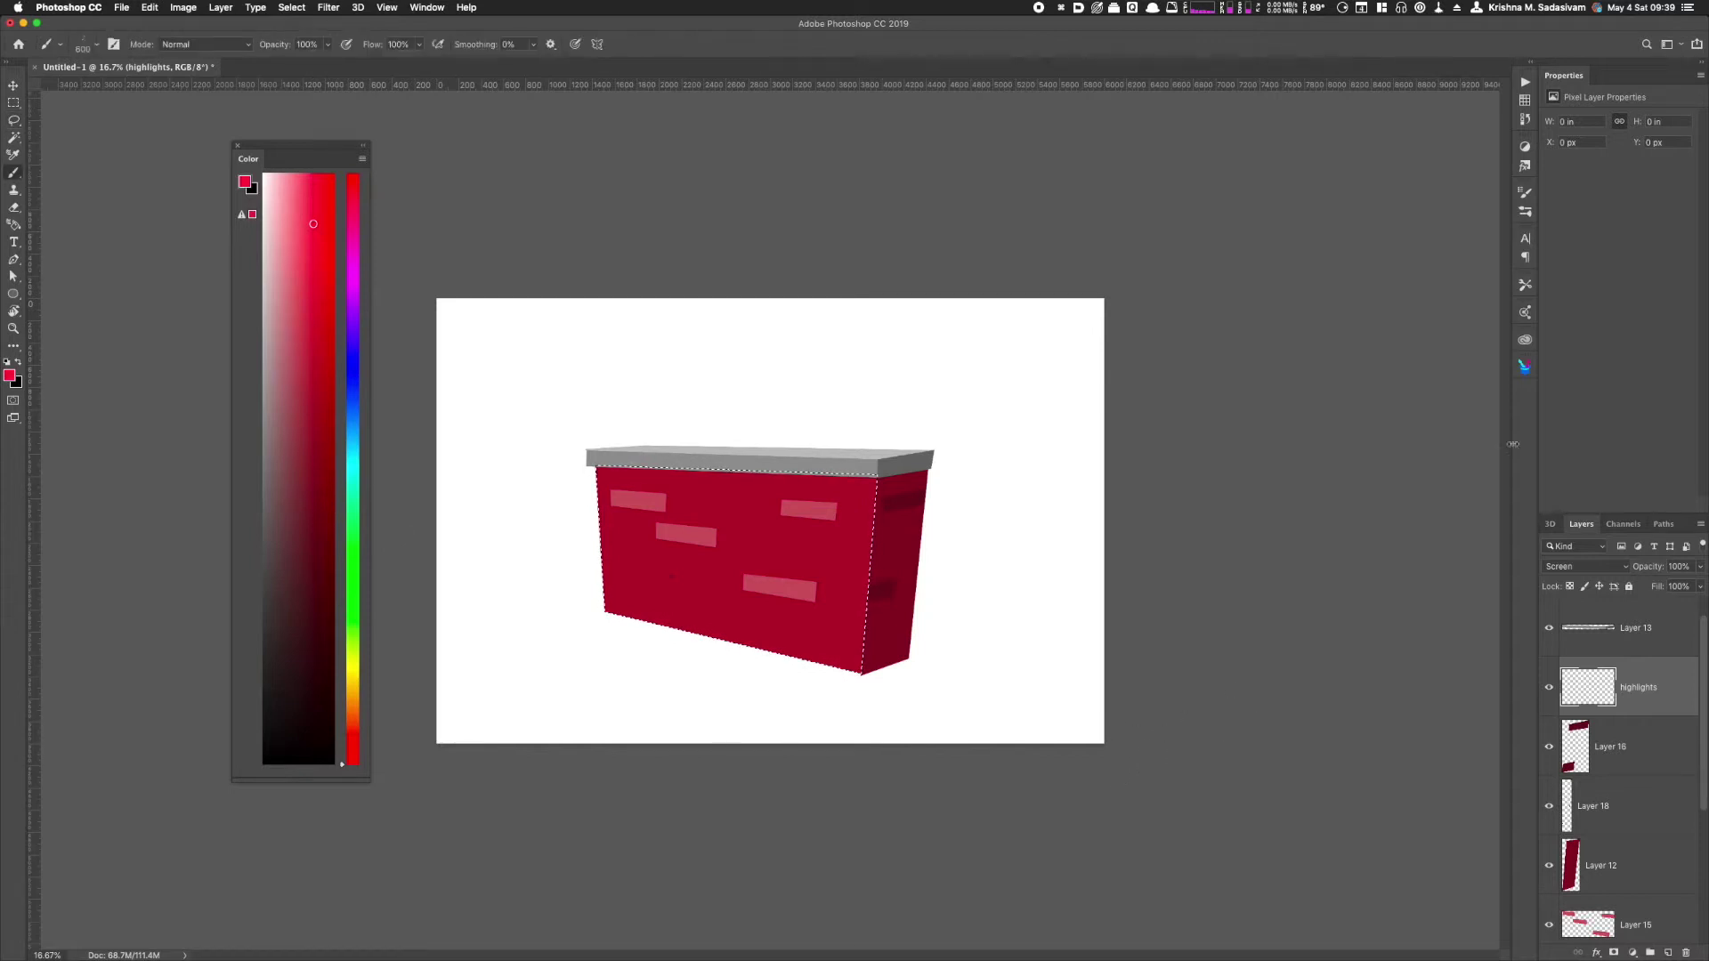
pyautogui.click(1524, 368)
pyautogui.click(1264, 515)
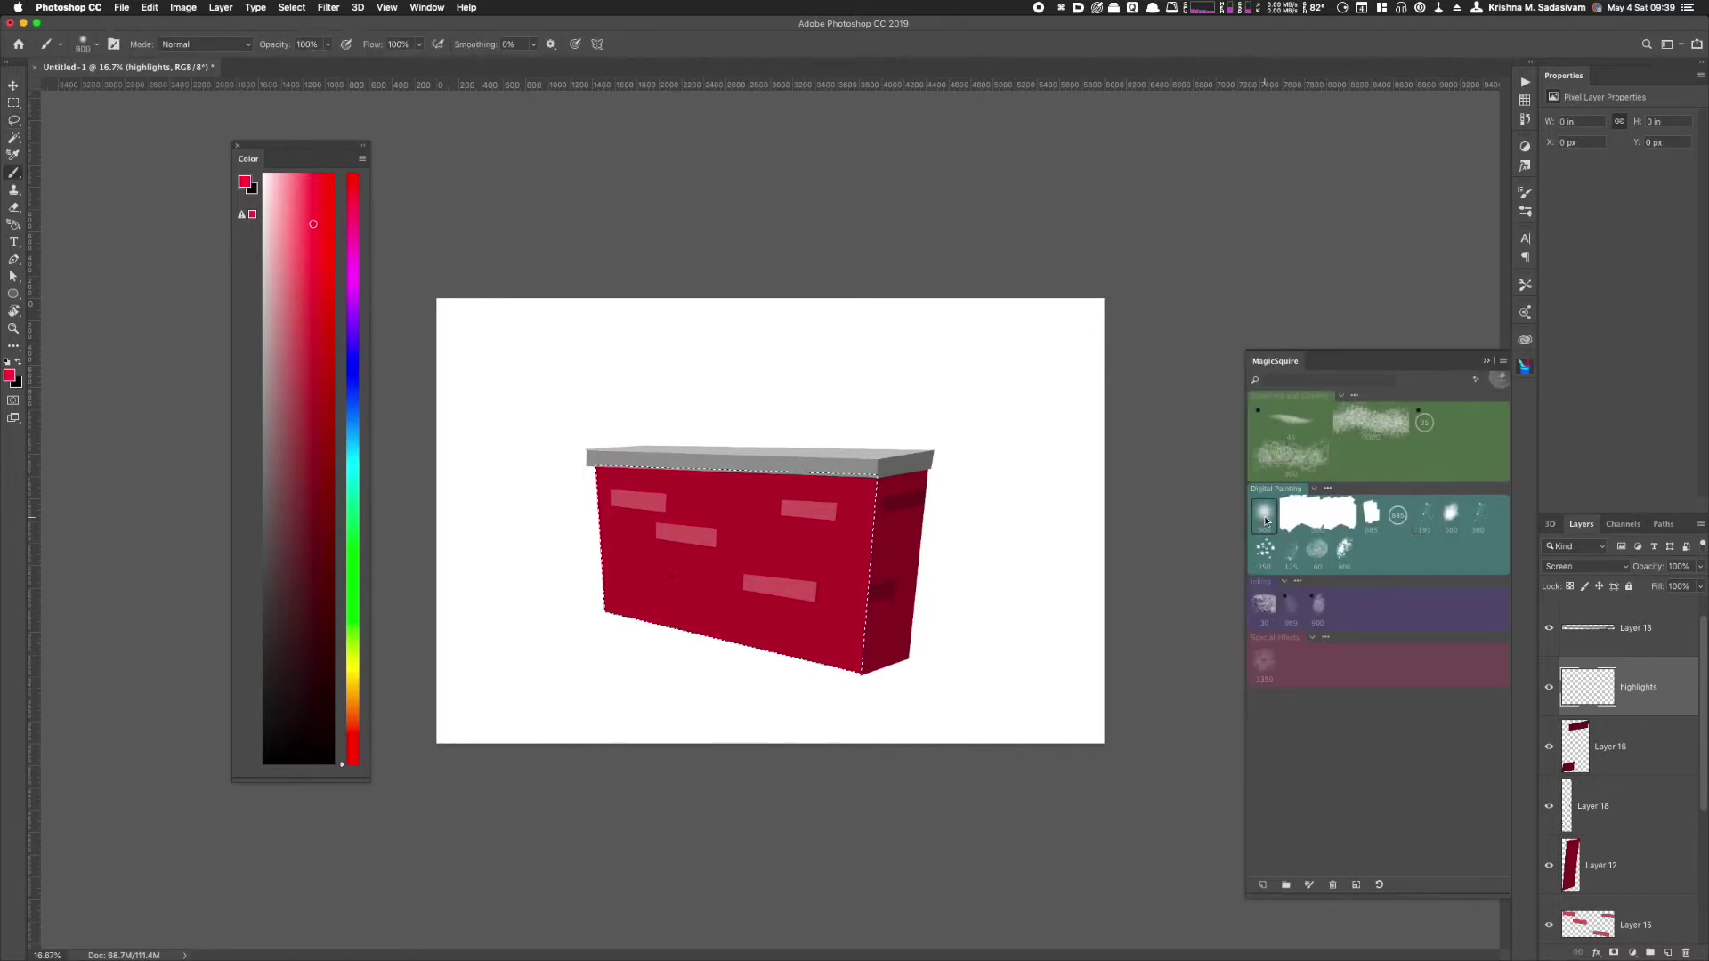
pyautogui.click(1523, 365)
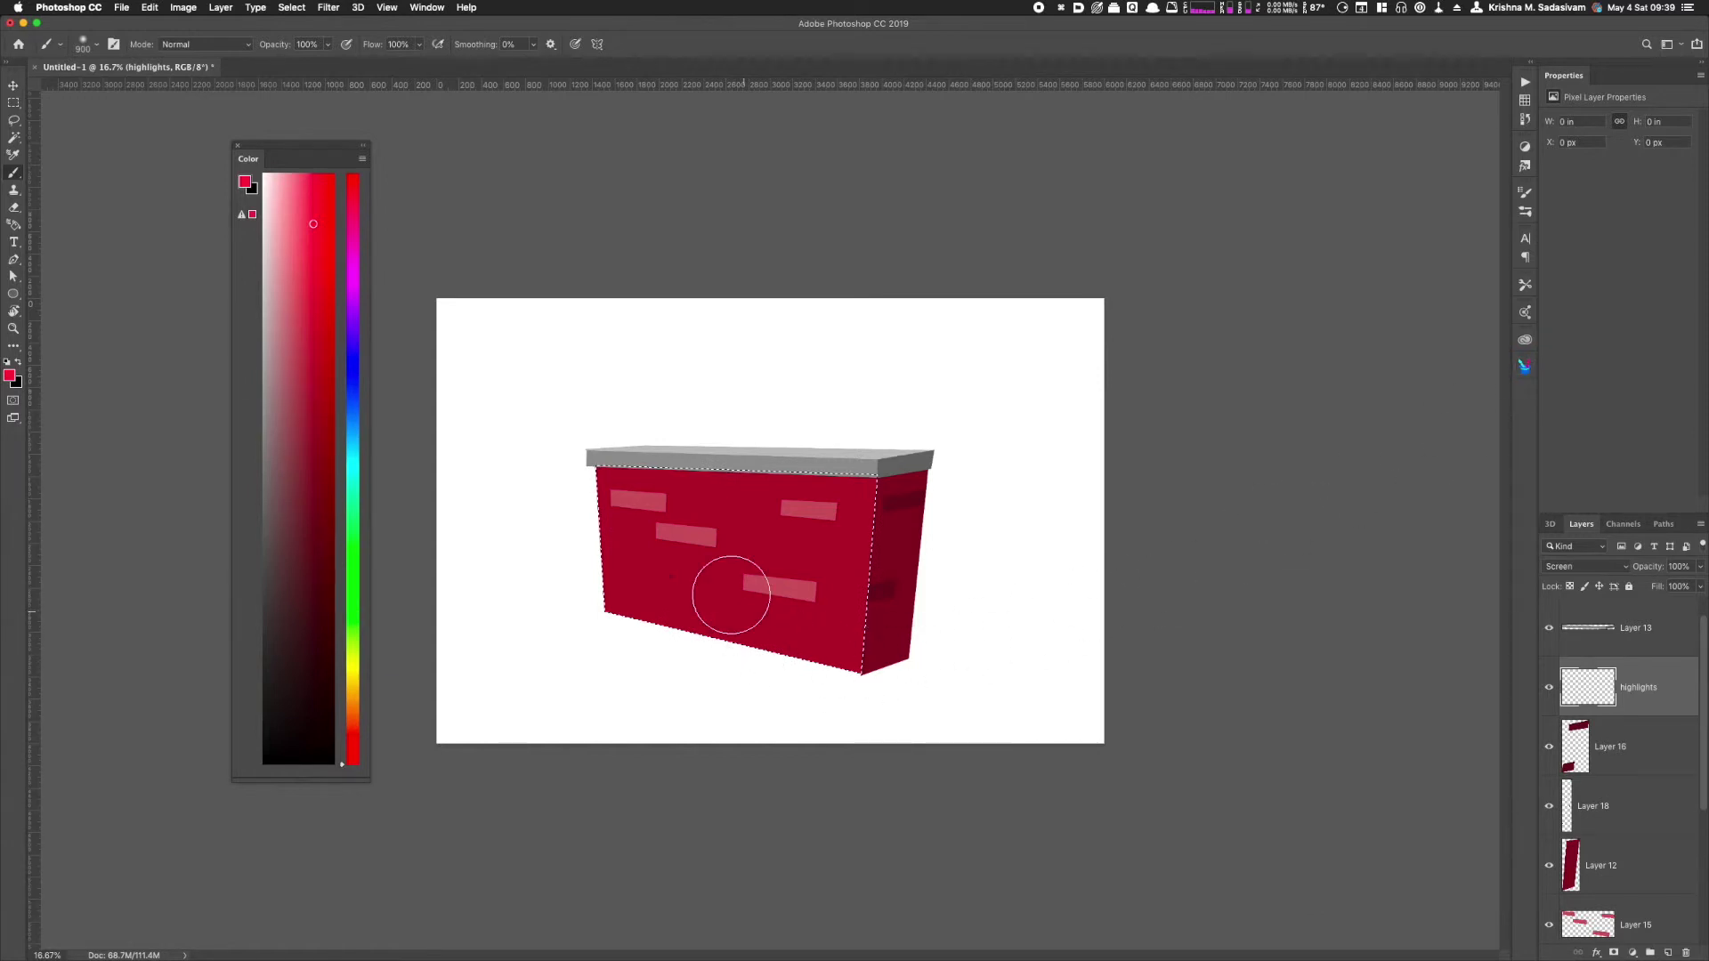
pyautogui.moveTo(785, 549); pyautogui.dragTo(754, 543)
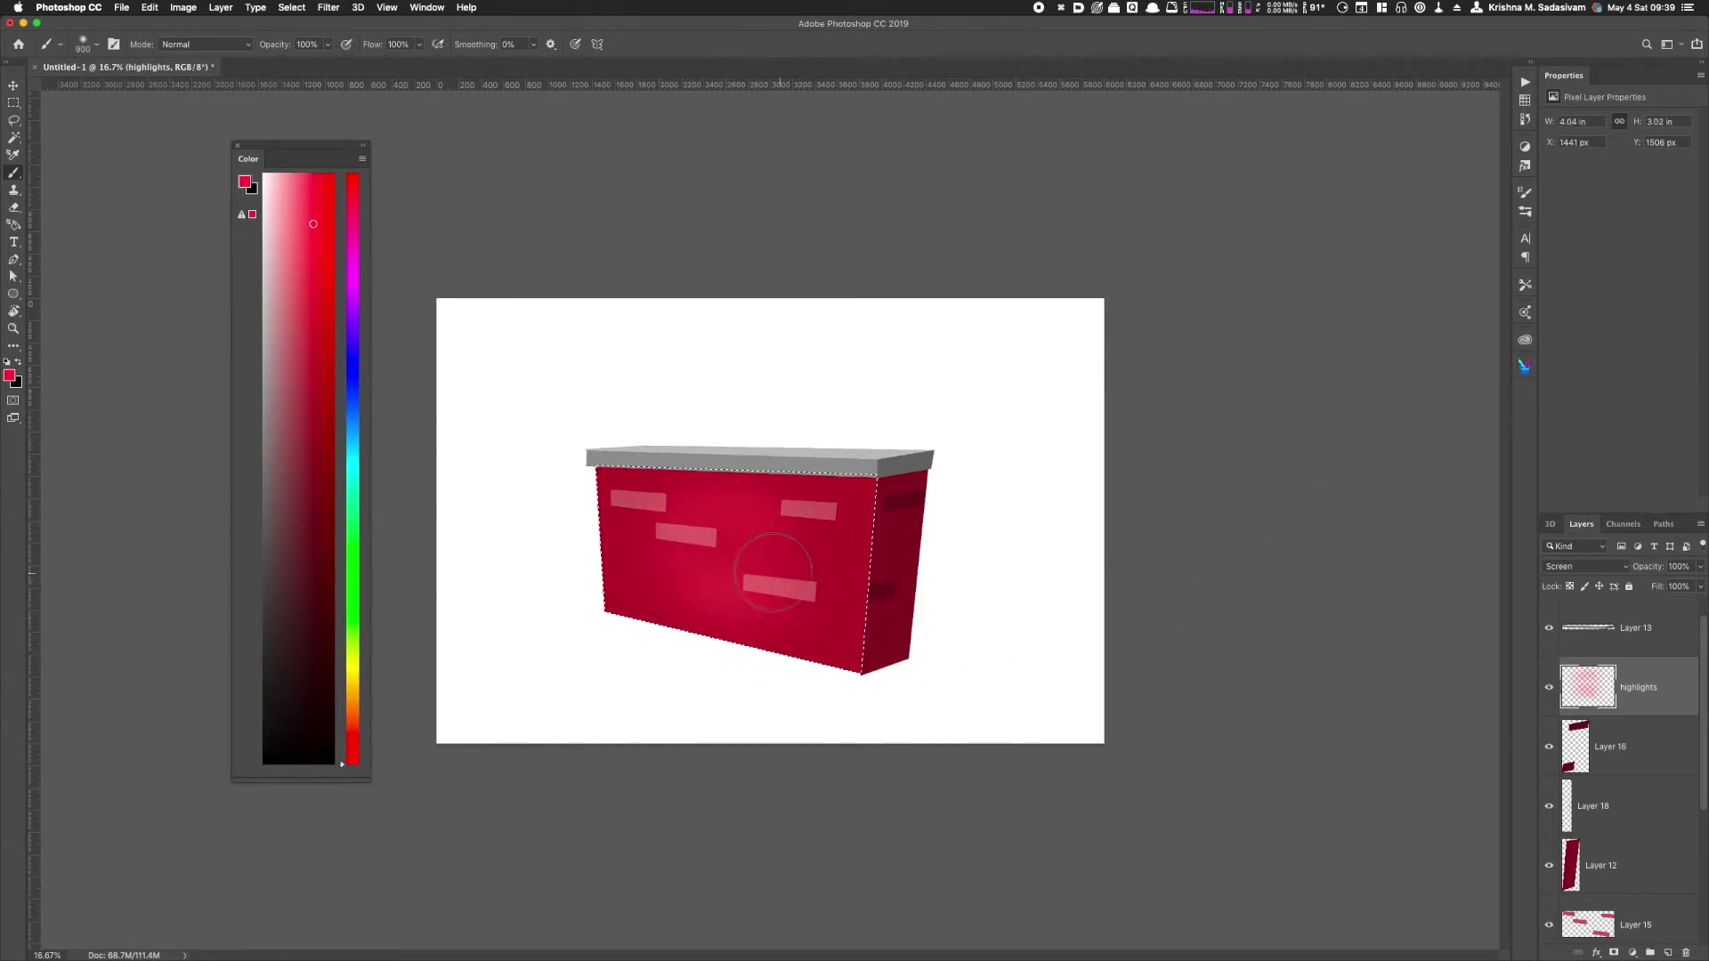
pyautogui.moveTo(785, 549); pyautogui.dragTo(696, 514)
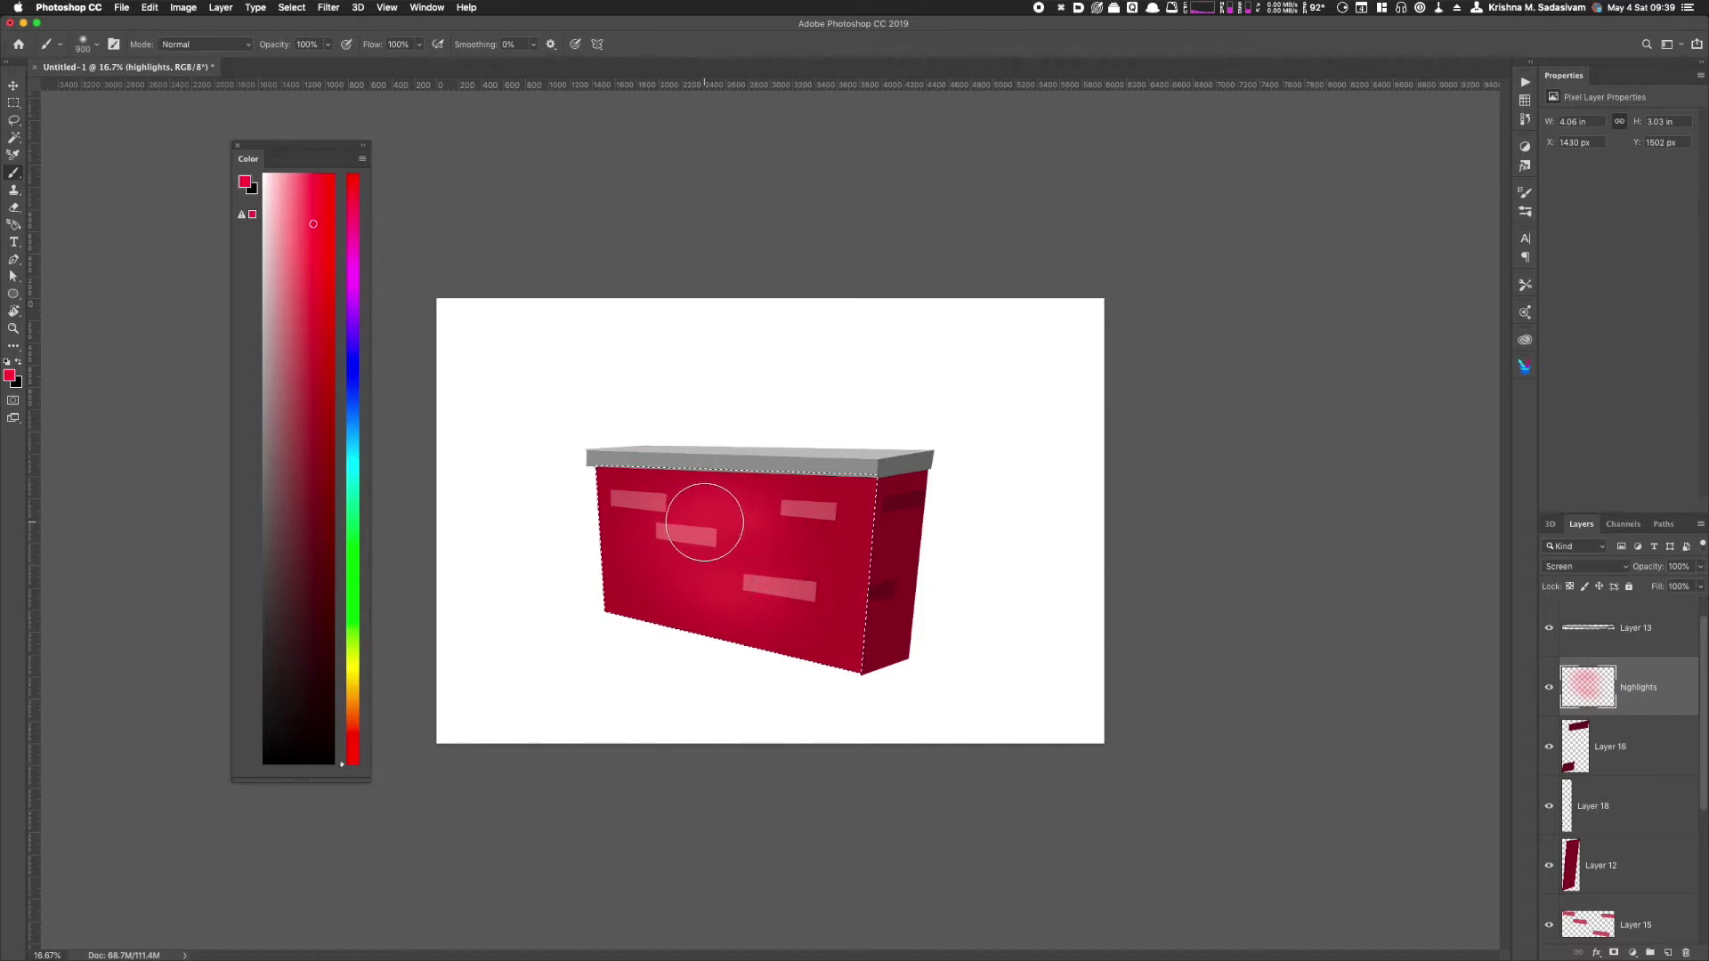
pyautogui.press(']')
pyautogui.press(']')
pyautogui.moveTo(676, 504); pyautogui.dragTo(756, 505)
pyautogui.moveTo(742, 590); pyautogui.dragTo(747, 610)
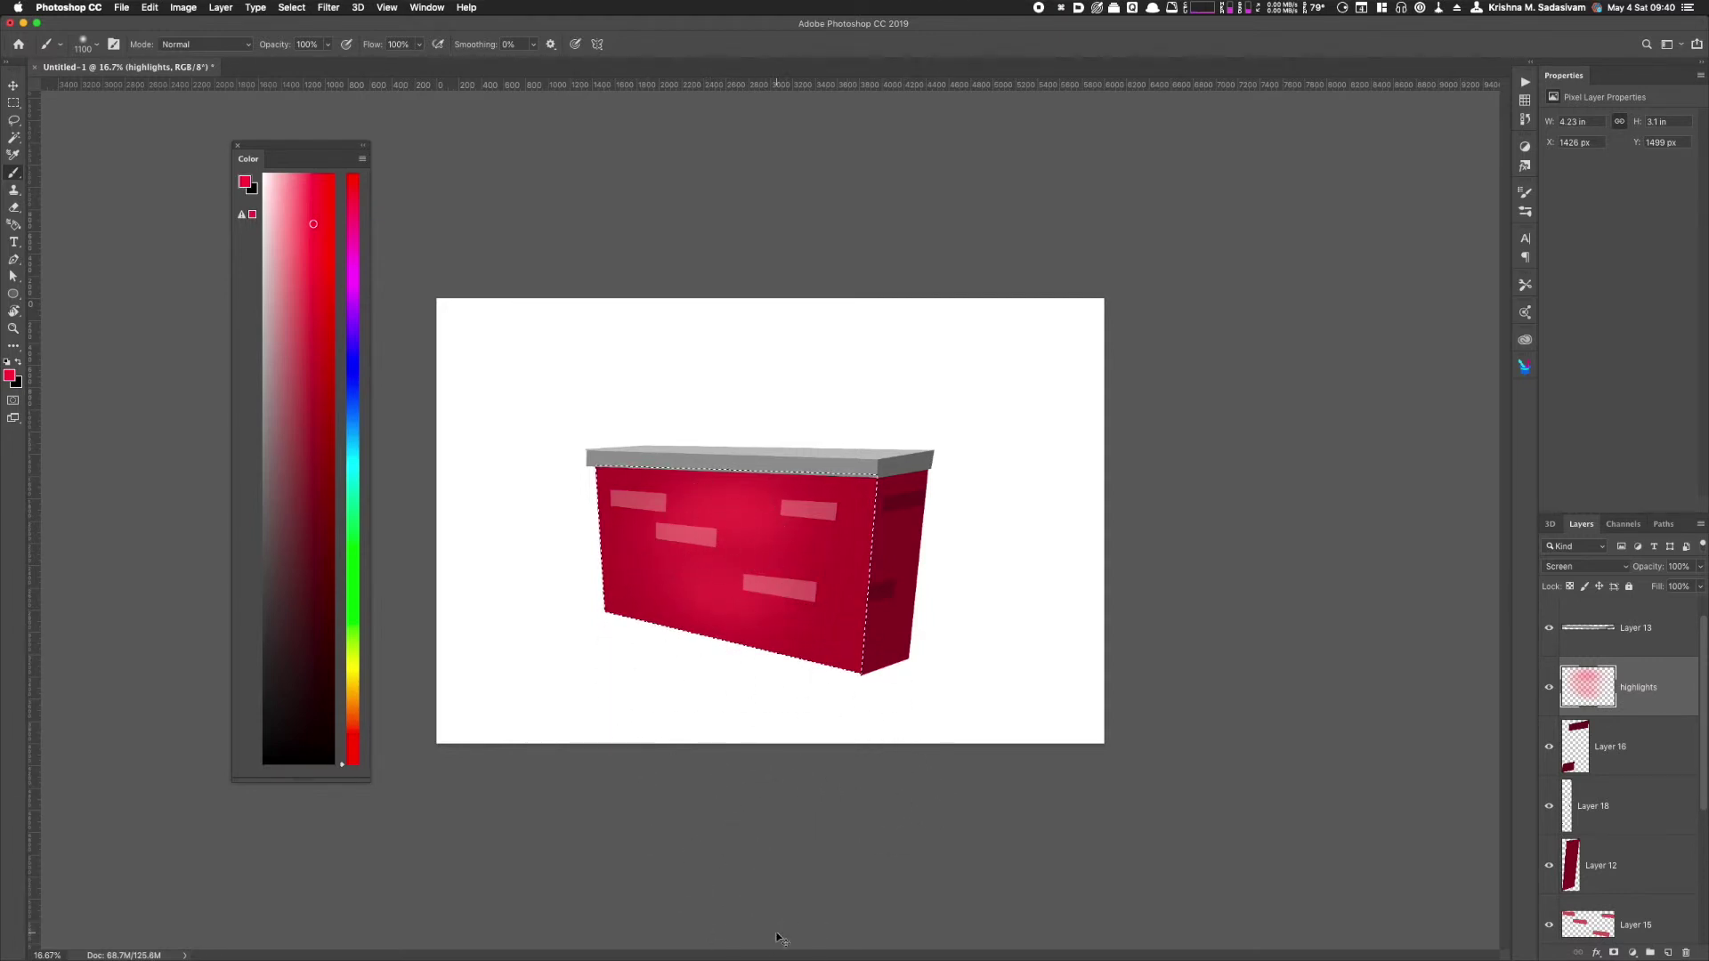
pyautogui.press('super+d')
# Step: Load the side face (Layer 12) as a selection, brush bright red onto it on the highlights layer, and deselect
pyautogui.click(1577, 876)
pyautogui.click(1553, 872)
pyautogui.click(1553, 872)
pyautogui.keyDown('super'); pyautogui.click(1572, 877); pyautogui.keyUp('super')
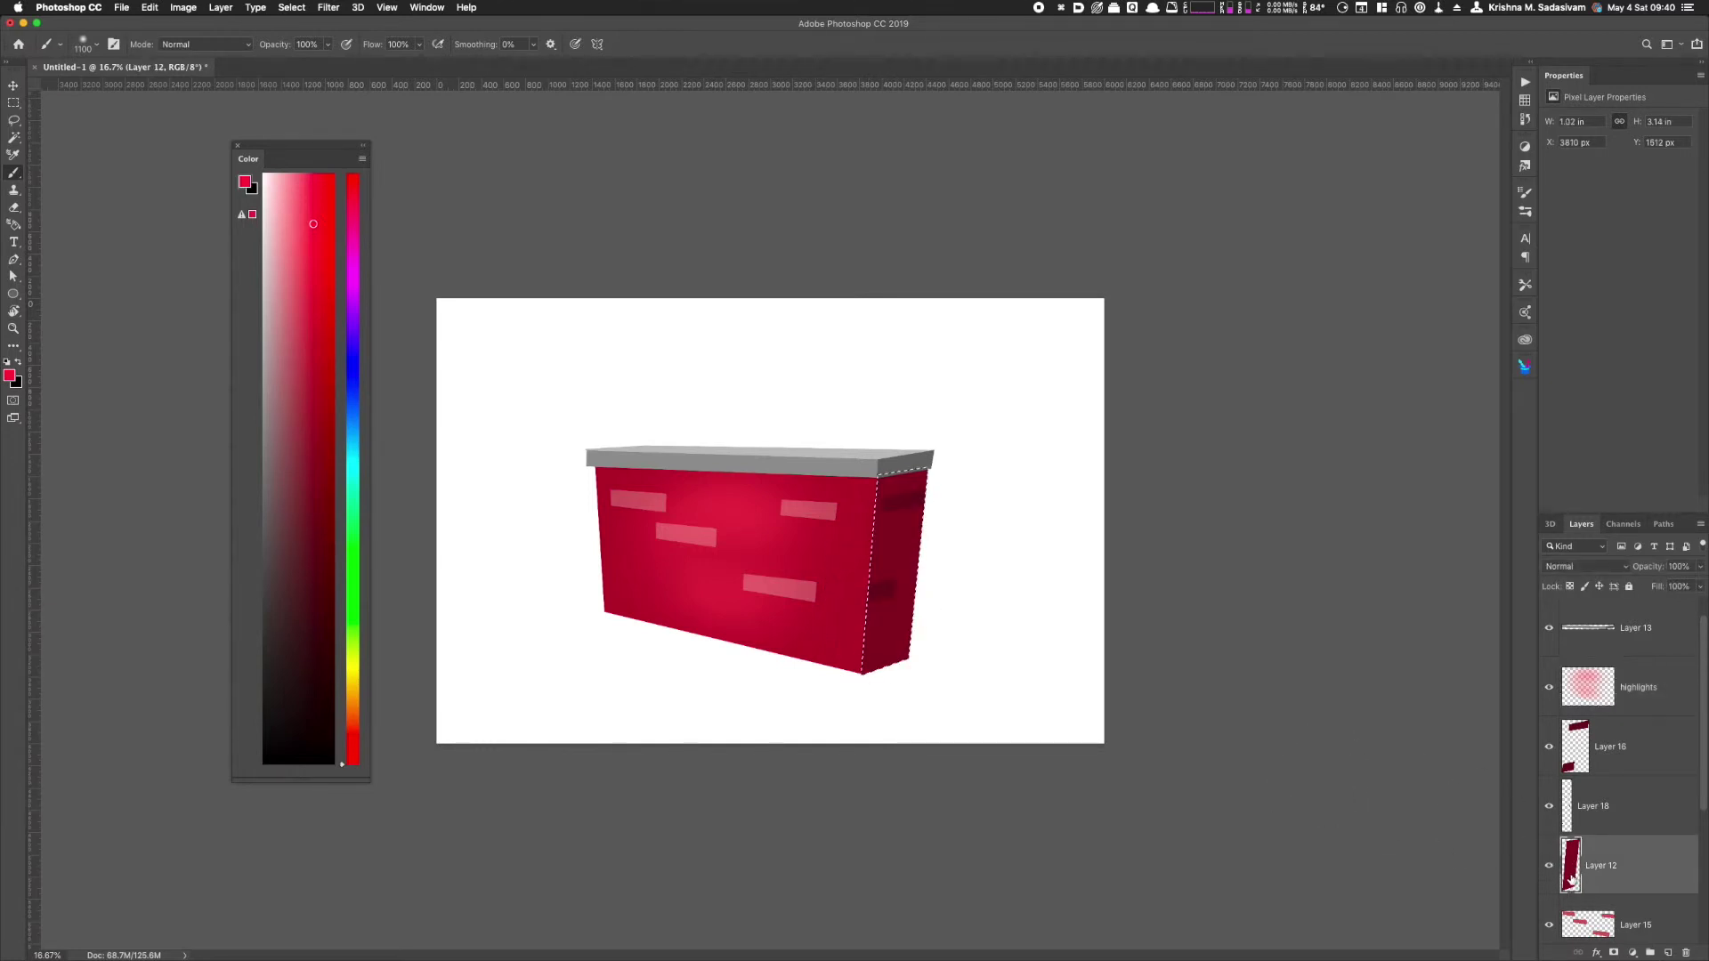
pyautogui.click(1638, 687)
pyautogui.moveTo(885, 534)
pyautogui.mouseDown()
pyautogui.moveTo(892, 639)
pyautogui.moveTo(893, 507)
pyautogui.mouseUp()
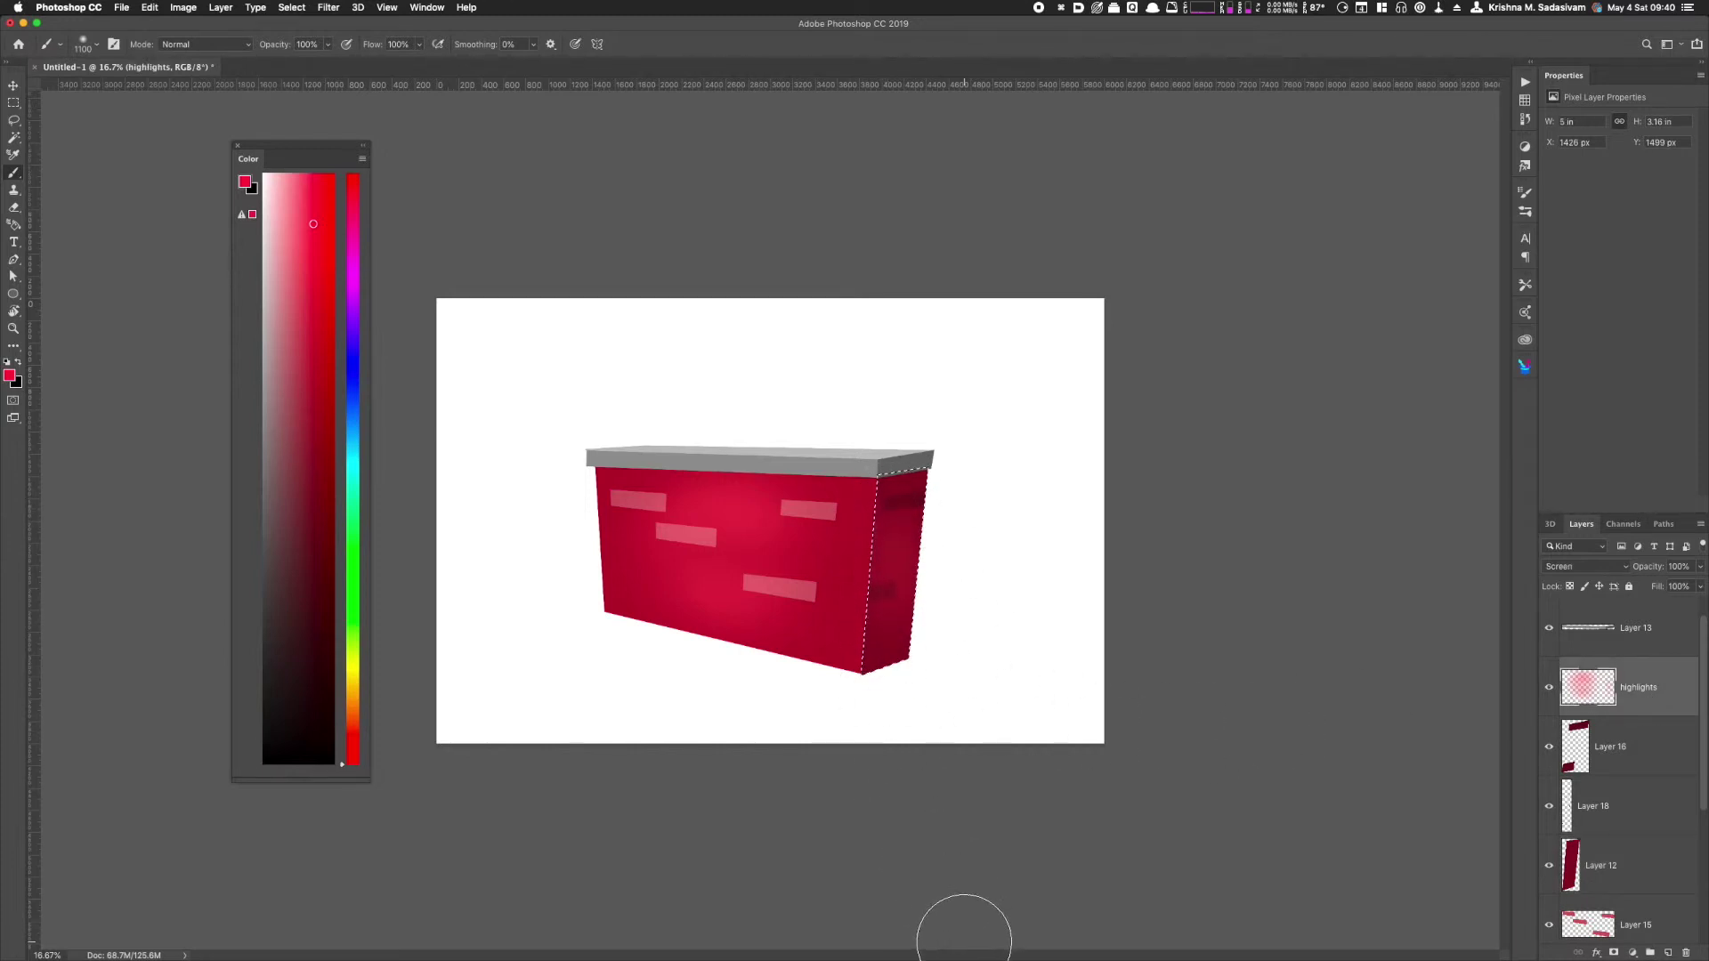
pyautogui.press('super+d')
# Step: Add a new layer named "shading" above the highlights layer and set its blend mode to Multiply
pyautogui.press('shift+super+n')
pyautogui.press('shift+super+Return')
pyautogui.doubleClick(1634, 688)
pyautogui.write('shading')
pyautogui.press('Return')
pyautogui.click(1586, 567)
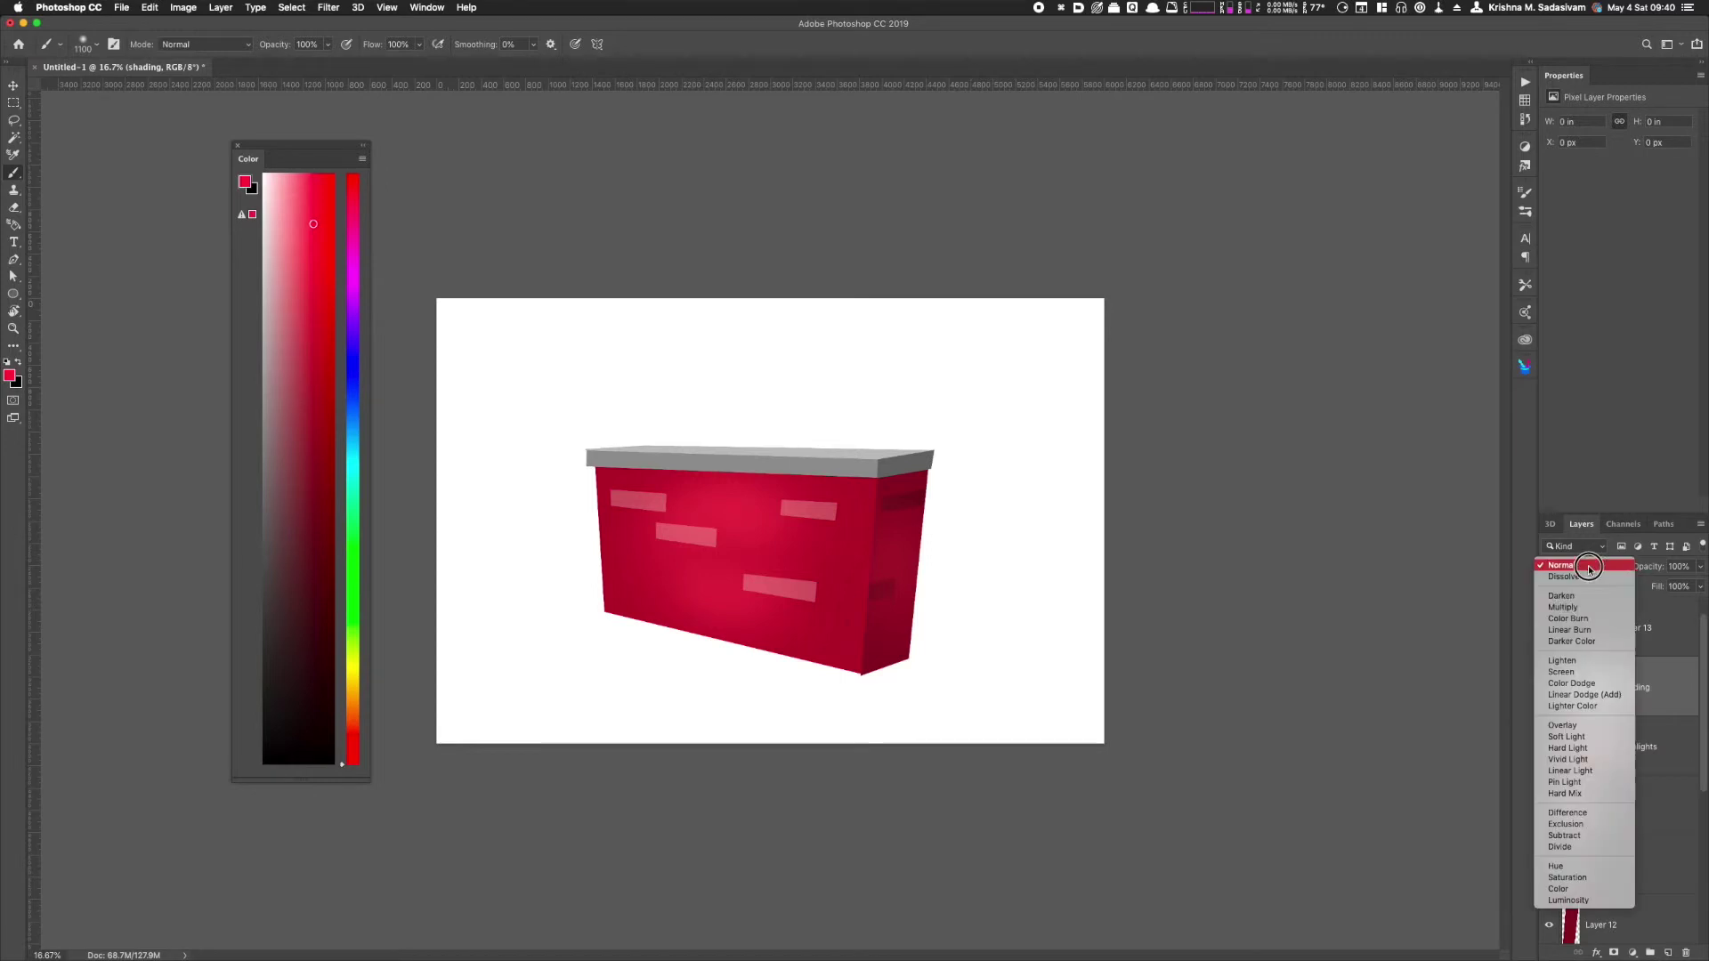
pyautogui.click(1575, 609)
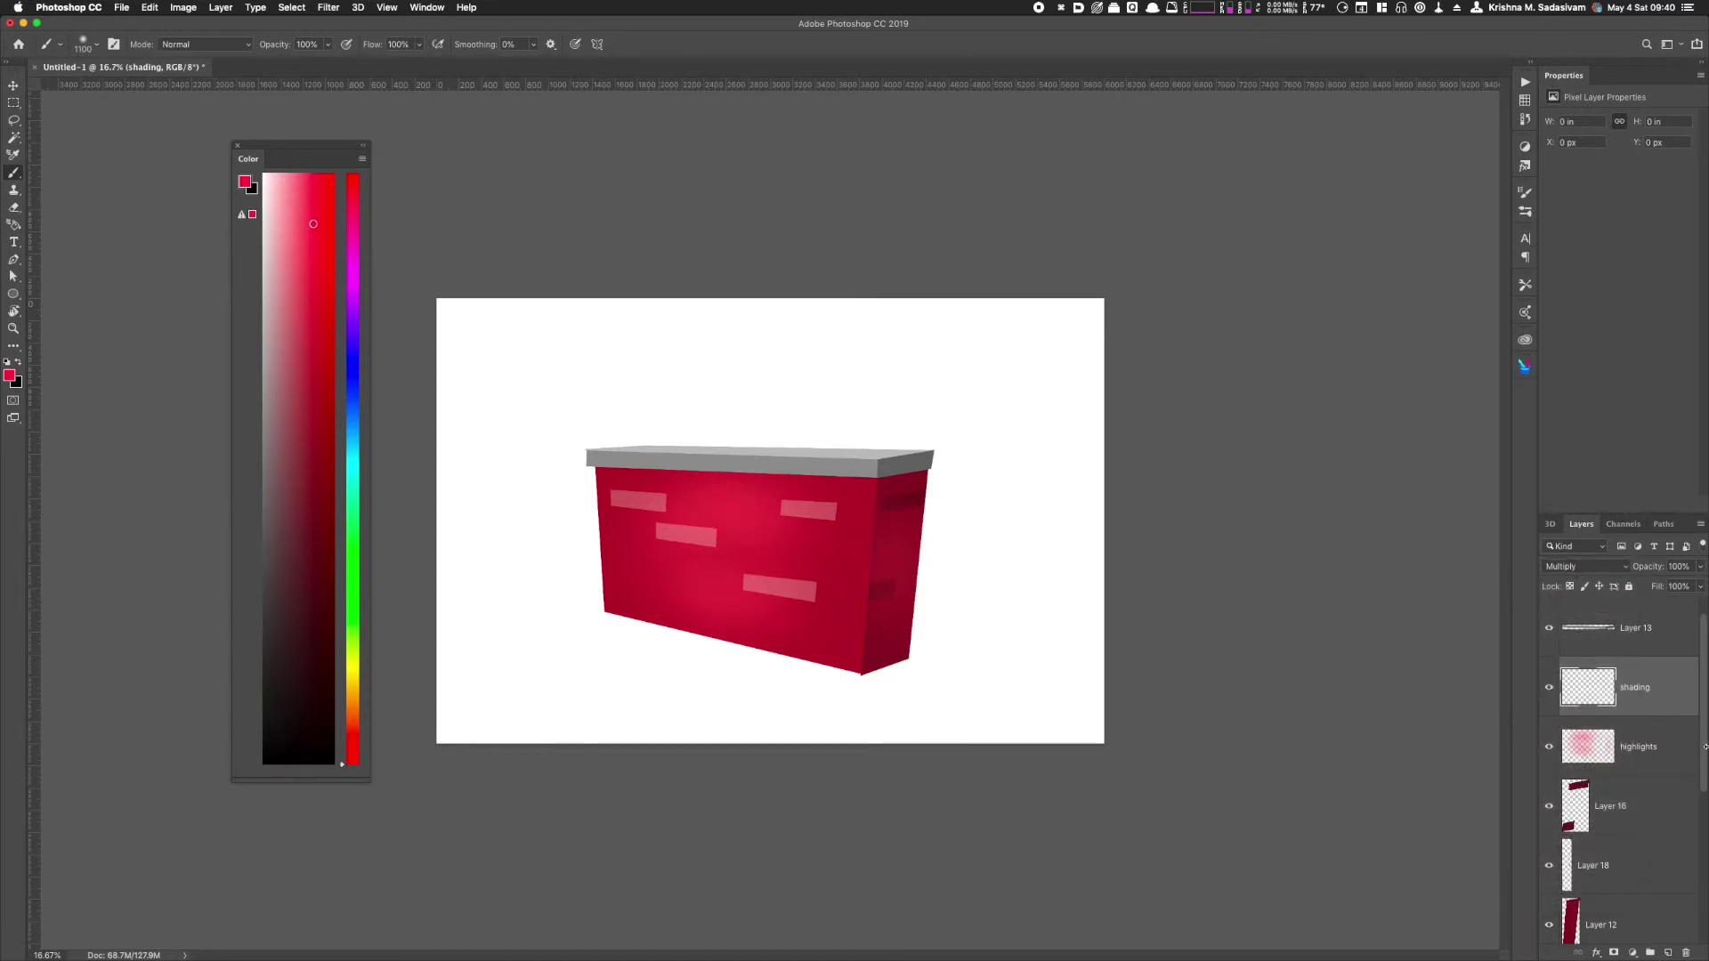
# Step: Within the front face's selection, brush dark red shading along its outer edges and corners on the shading layer, then deselect
pyautogui.scroll(-2, 1698, 801)
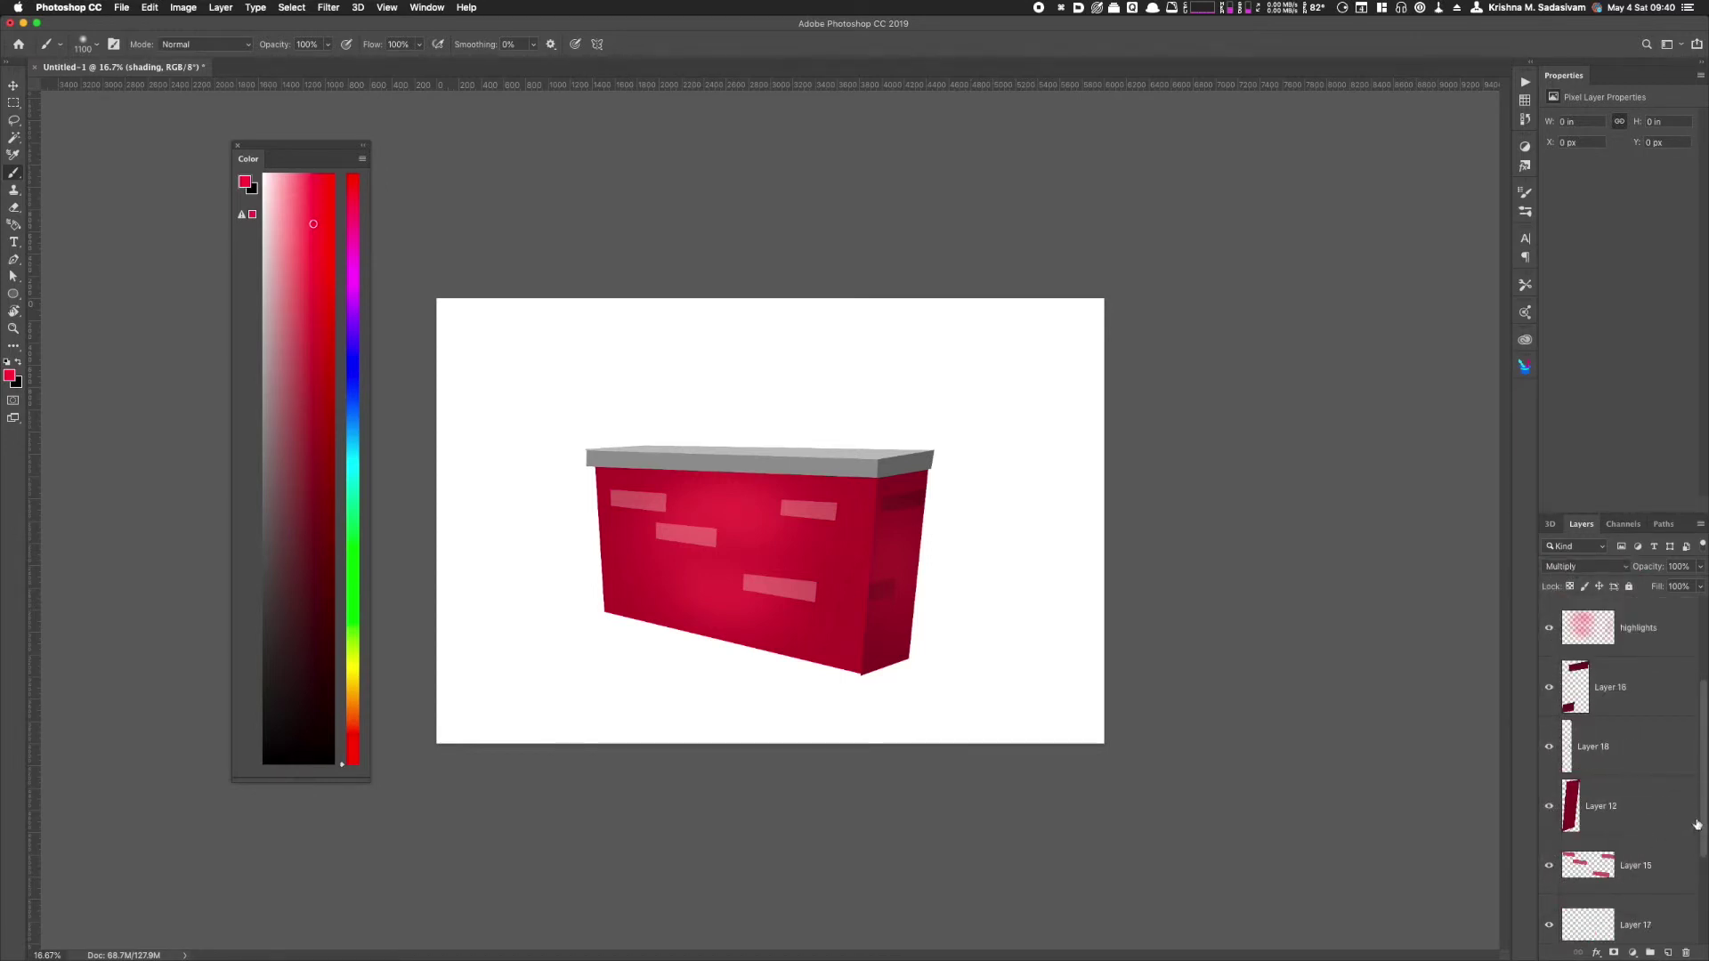
pyautogui.scroll(-2, 1696, 824)
pyautogui.keyDown('super'); pyautogui.click(1602, 861); pyautogui.keyUp('super')
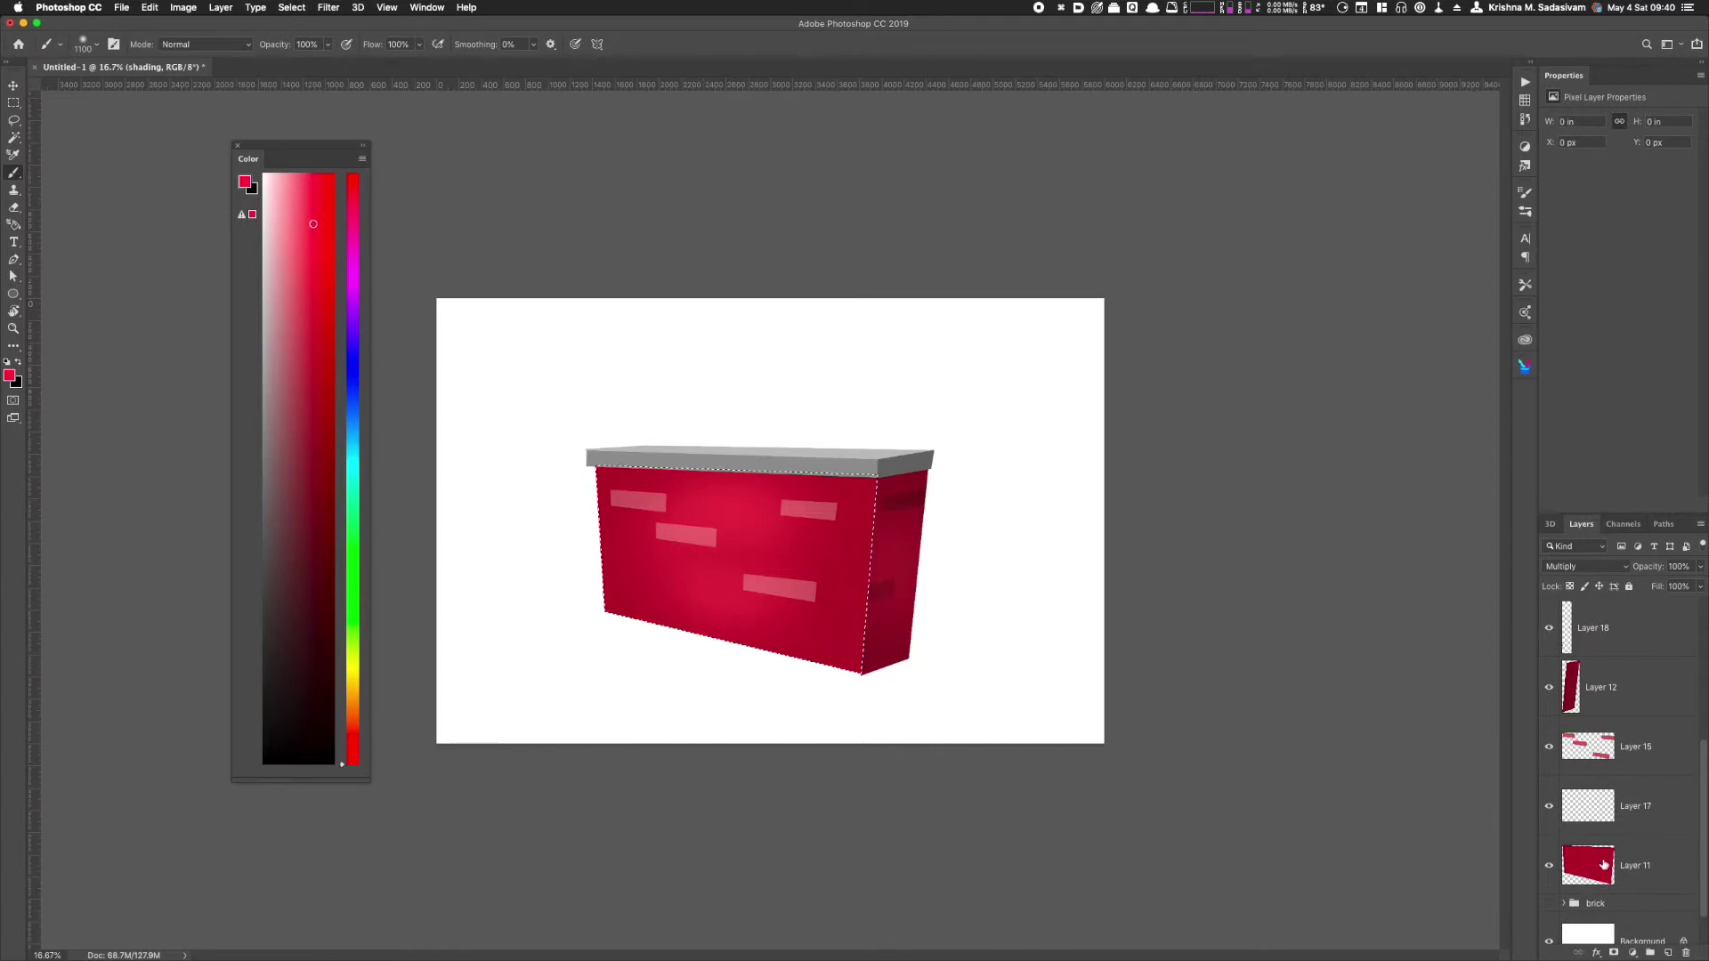
pyautogui.scroll(5, 1602, 854)
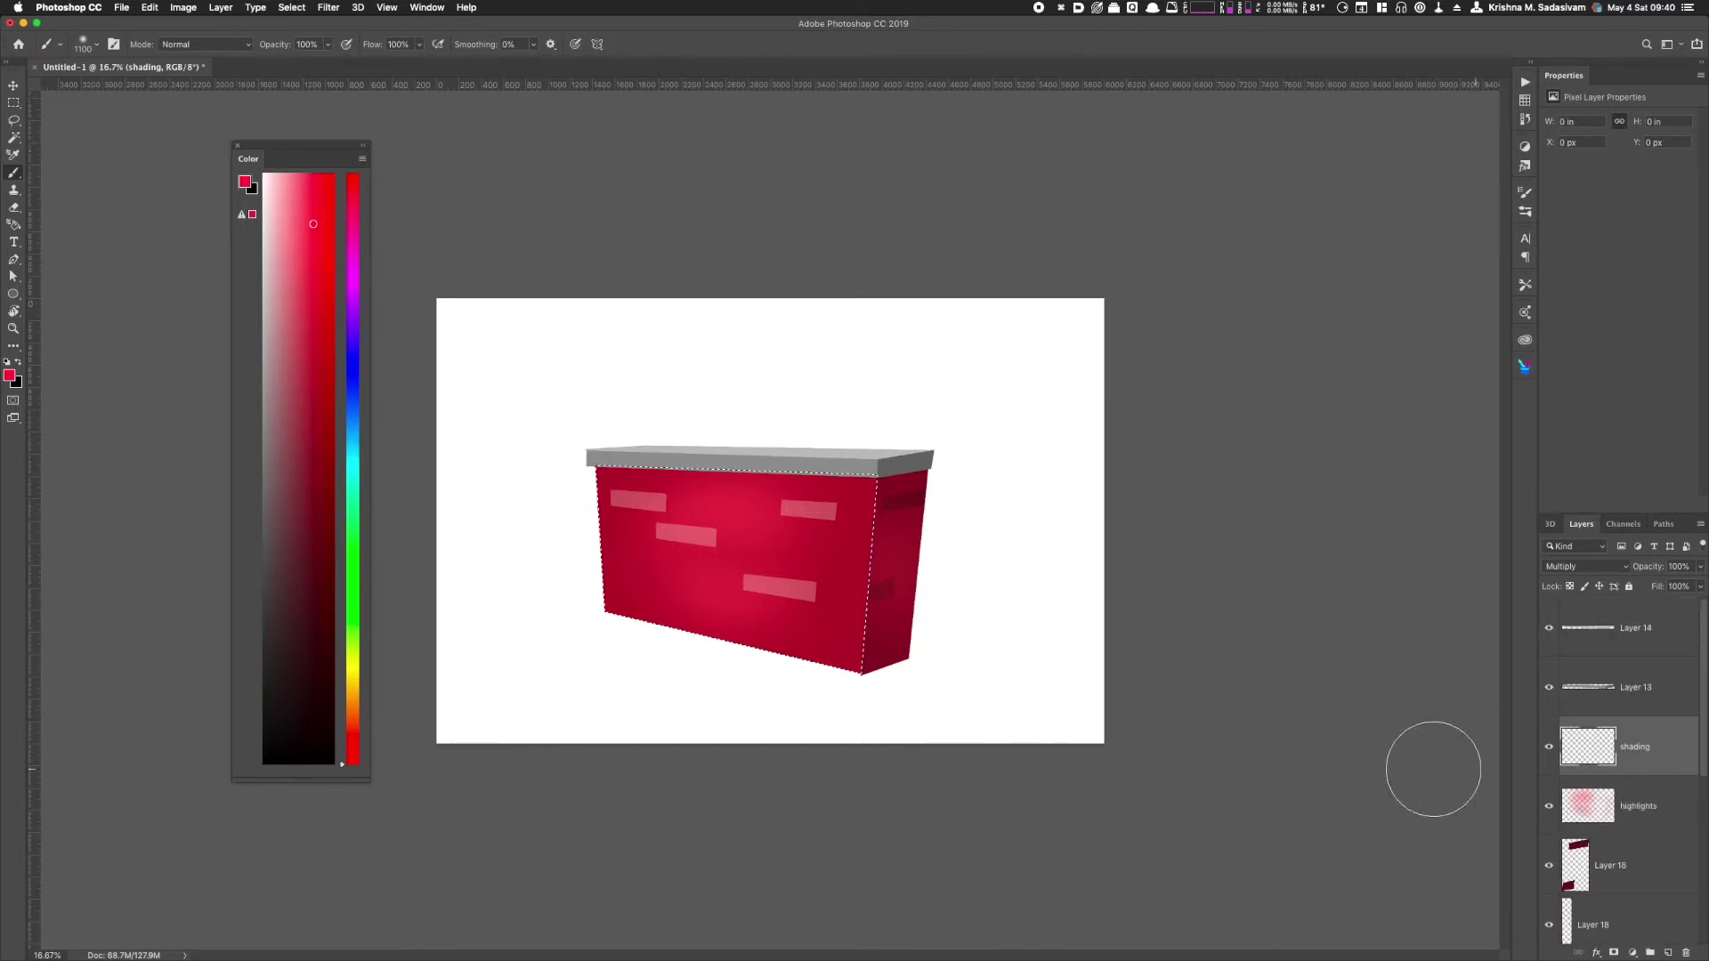
pyautogui.click(298, 514)
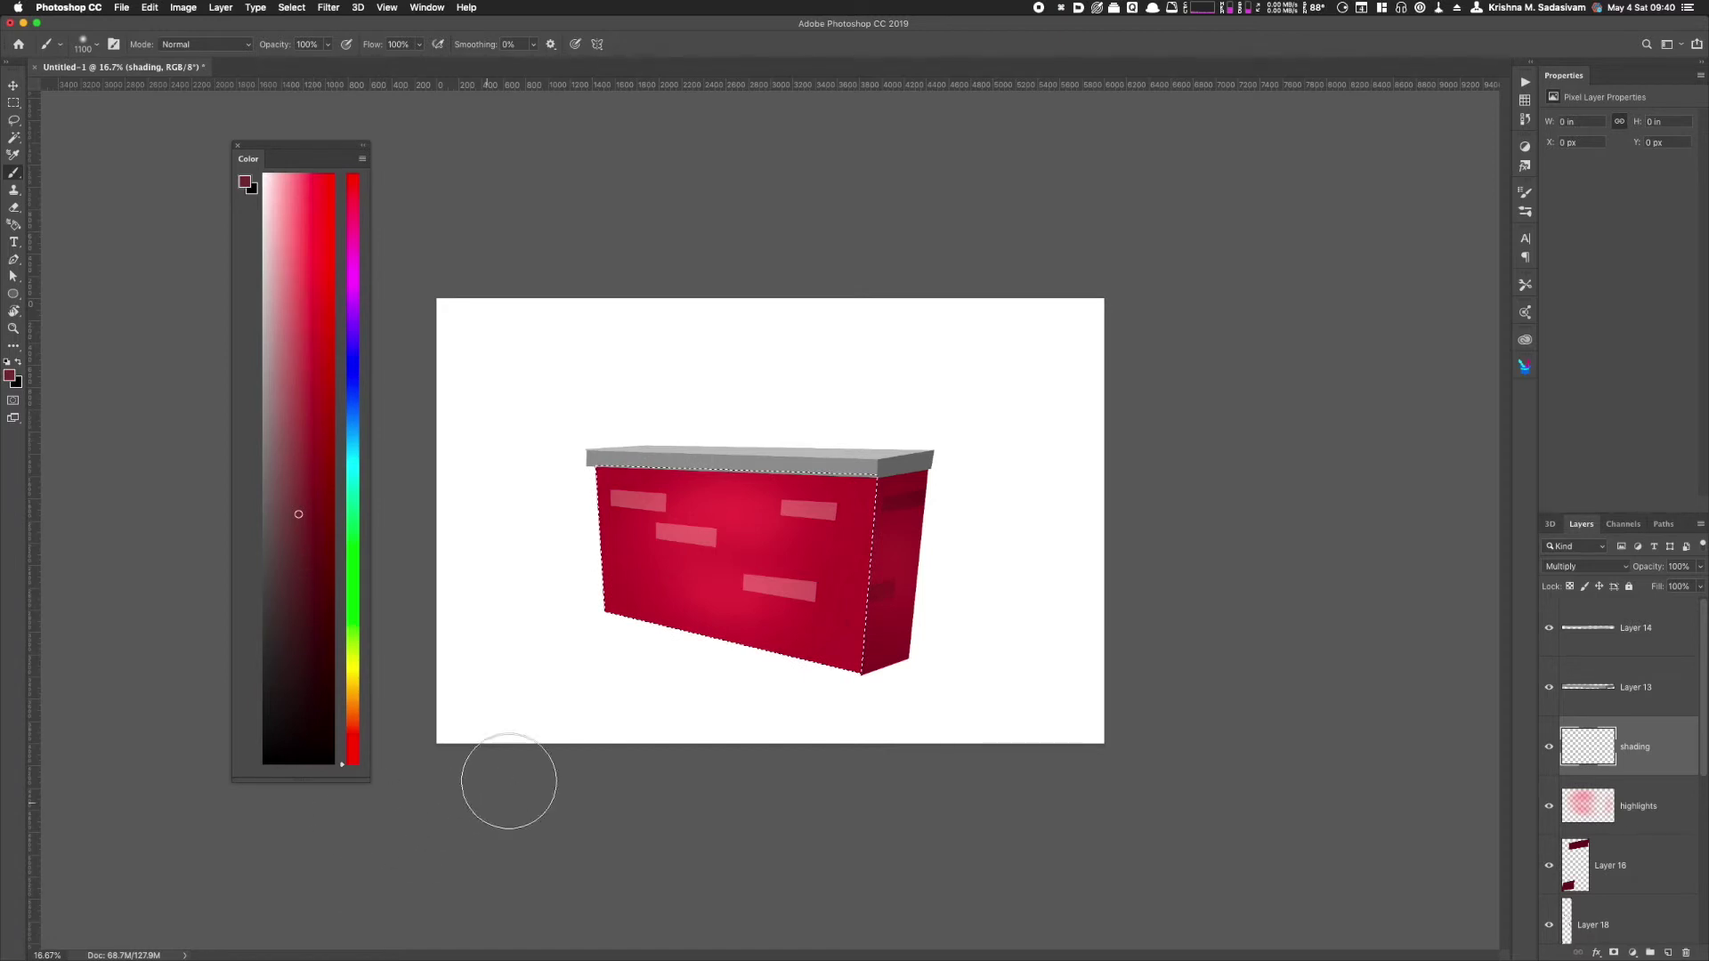
pyautogui.moveTo(606, 476)
pyautogui.mouseDown()
pyautogui.moveTo(639, 463)
pyautogui.moveTo(598, 516)
pyautogui.mouseUp()
pyautogui.moveTo(603, 608); pyautogui.dragTo(629, 663)
pyautogui.moveTo(863, 470); pyautogui.dragTo(857, 674)
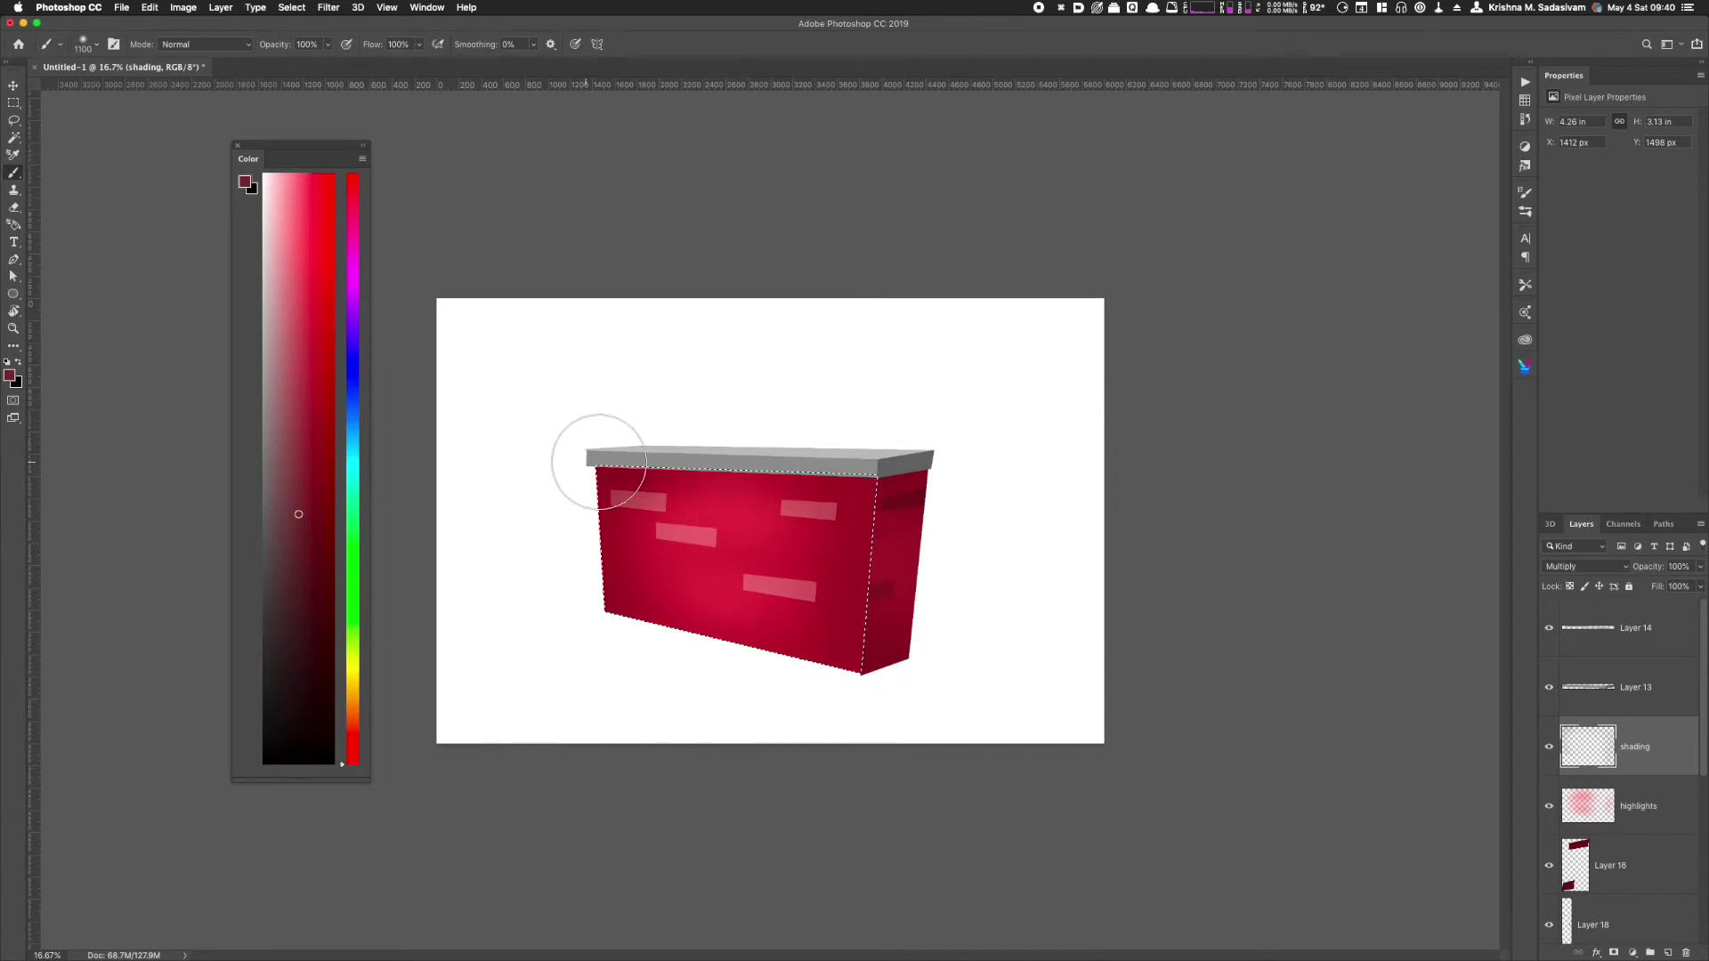
pyautogui.press('super+d')
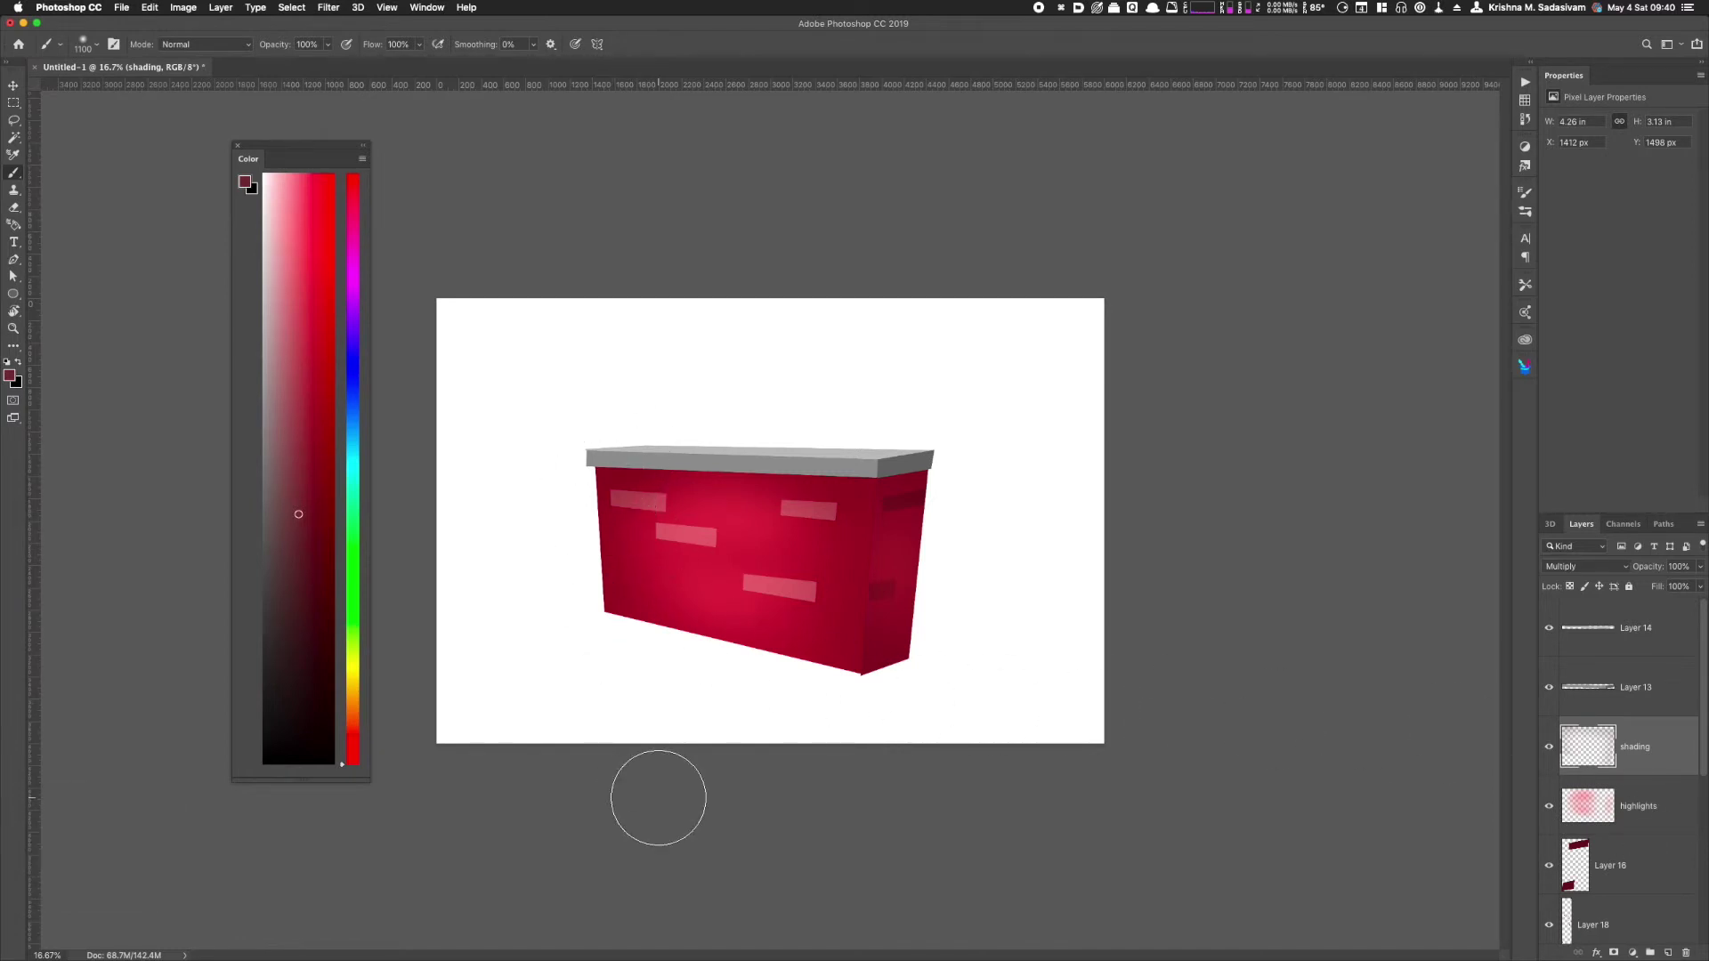
# Step: Within the side face's selection, brush dark red shading along its edges on the shading layer, then deselect
pyautogui.moveTo(1703, 766); pyautogui.dragTo(1697, 852)
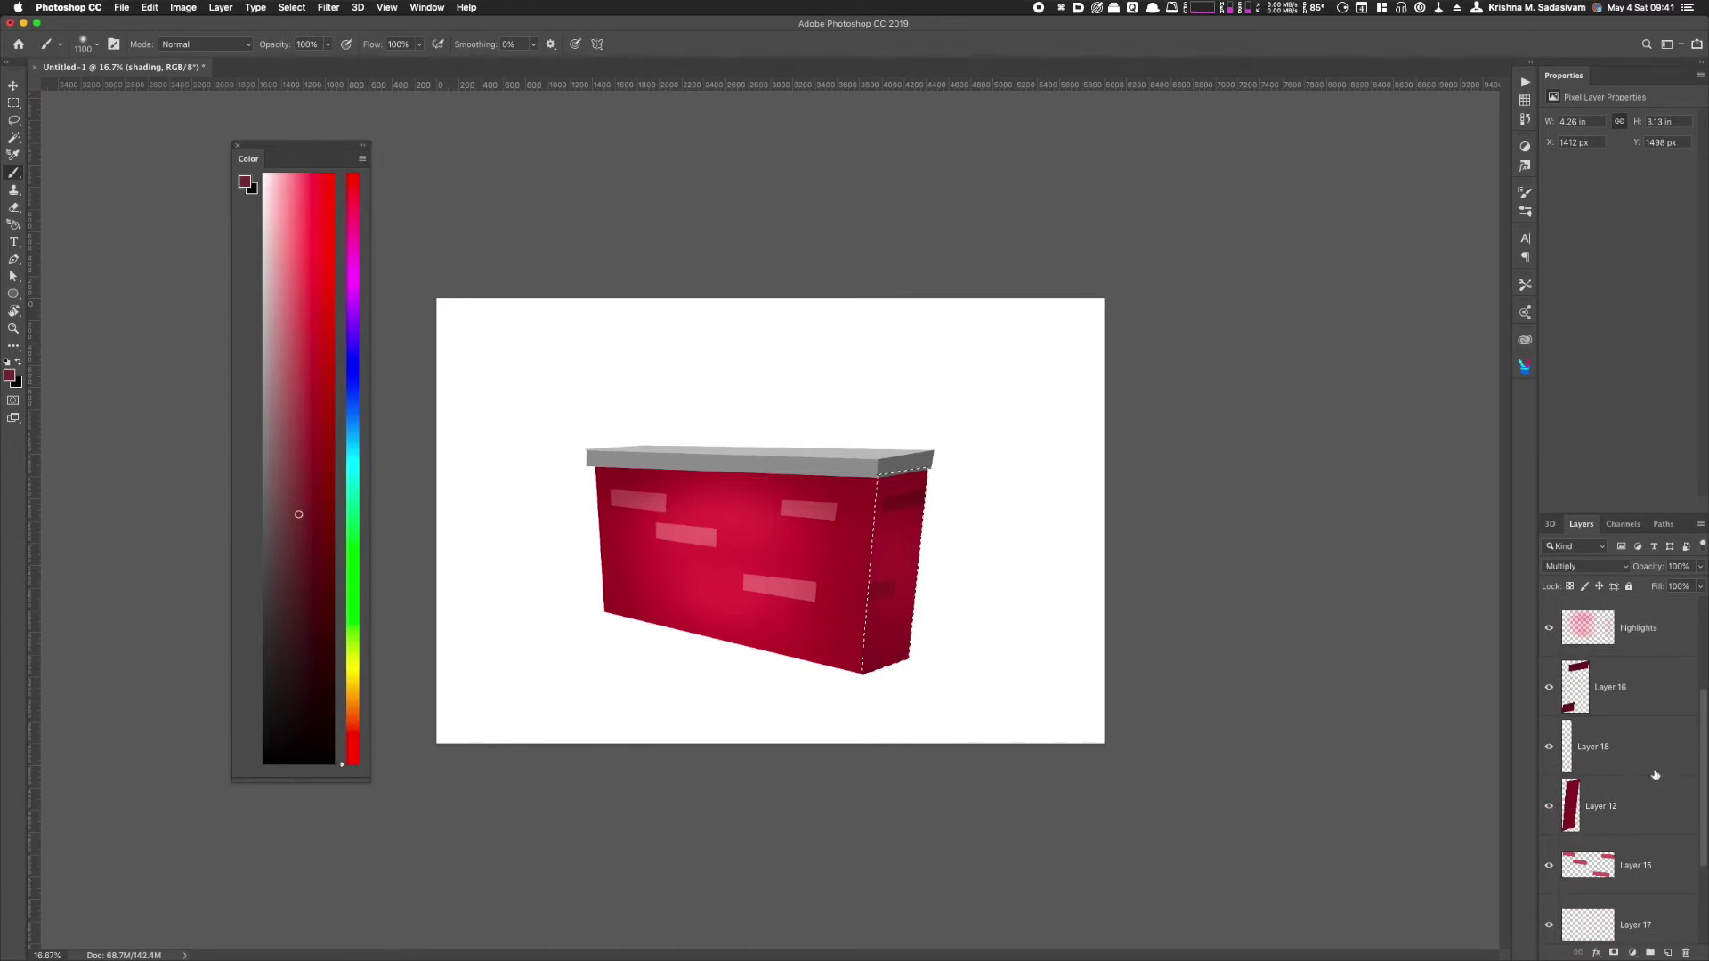
pyautogui.moveTo(1701, 744); pyautogui.dragTo(1700, 657)
pyautogui.moveTo(883, 500)
pyautogui.mouseDown()
pyautogui.moveTo(918, 468)
pyautogui.moveTo(916, 489)
pyautogui.moveTo(883, 477)
pyautogui.mouseUp()
pyautogui.moveTo(918, 549)
pyautogui.mouseDown()
pyautogui.moveTo(927, 658)
pyautogui.moveTo(933, 612)
pyautogui.moveTo(866, 659)
pyautogui.mouseUp()
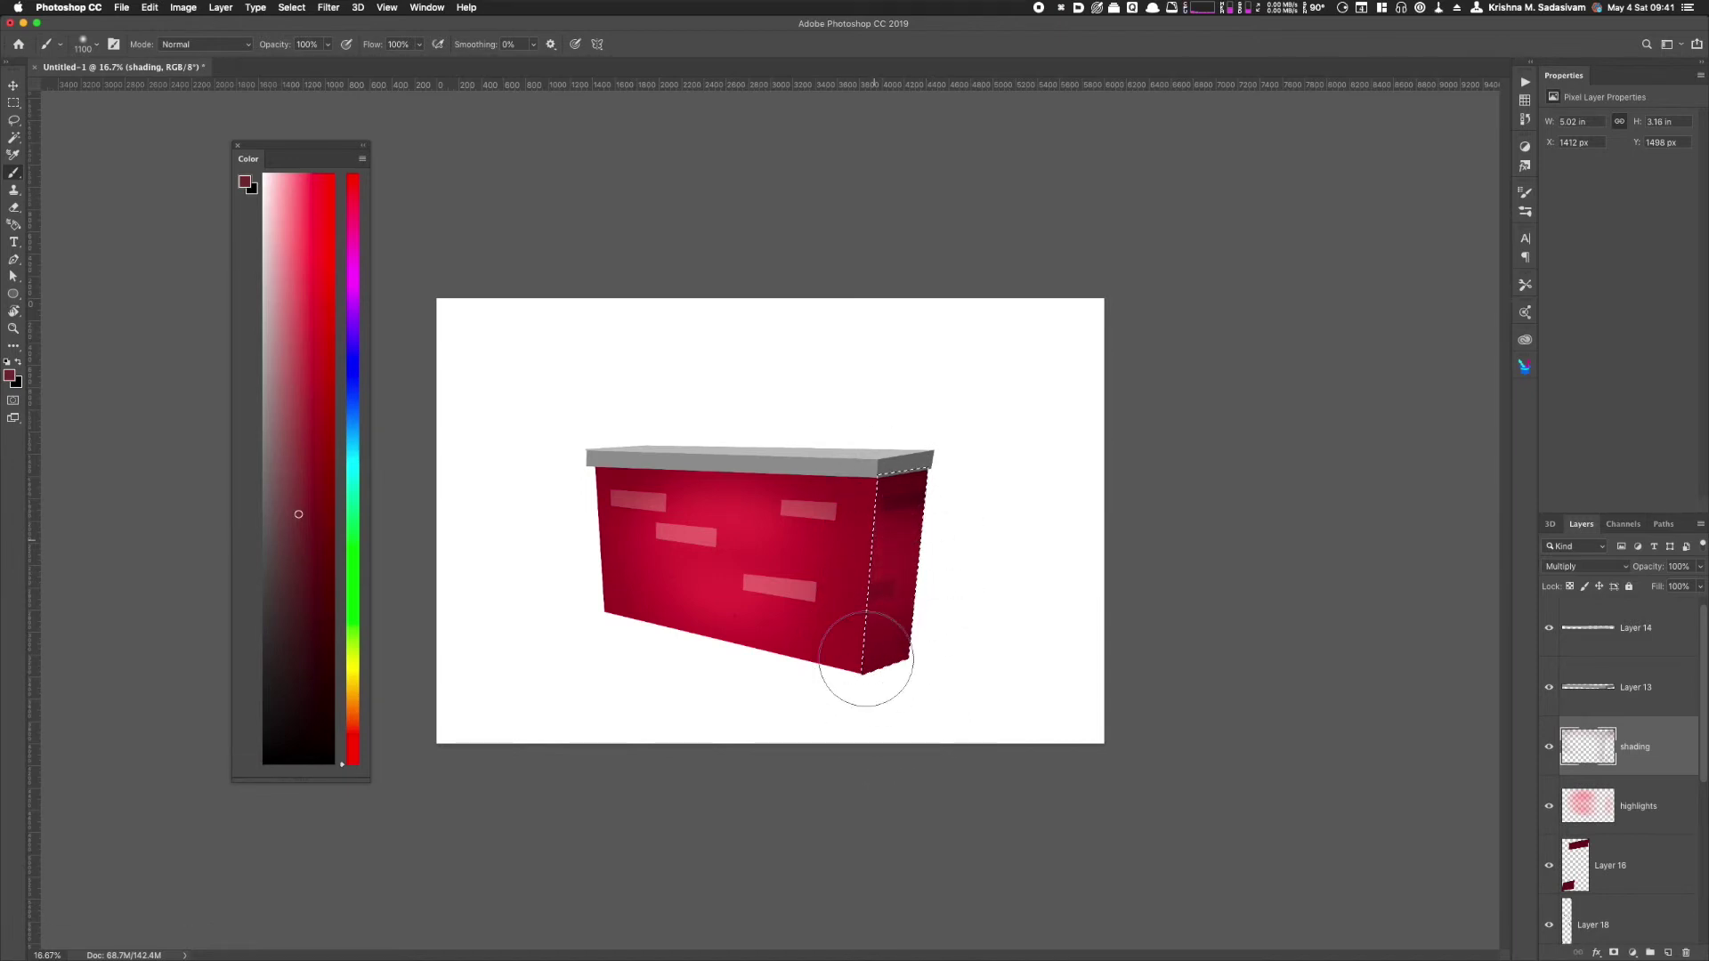
pyautogui.press('super+d')
# Step: Load the ledge's edge (Layer 13) as a selection, choose light grey, and add a new Screen layer above it
pyautogui.click(1615, 697)
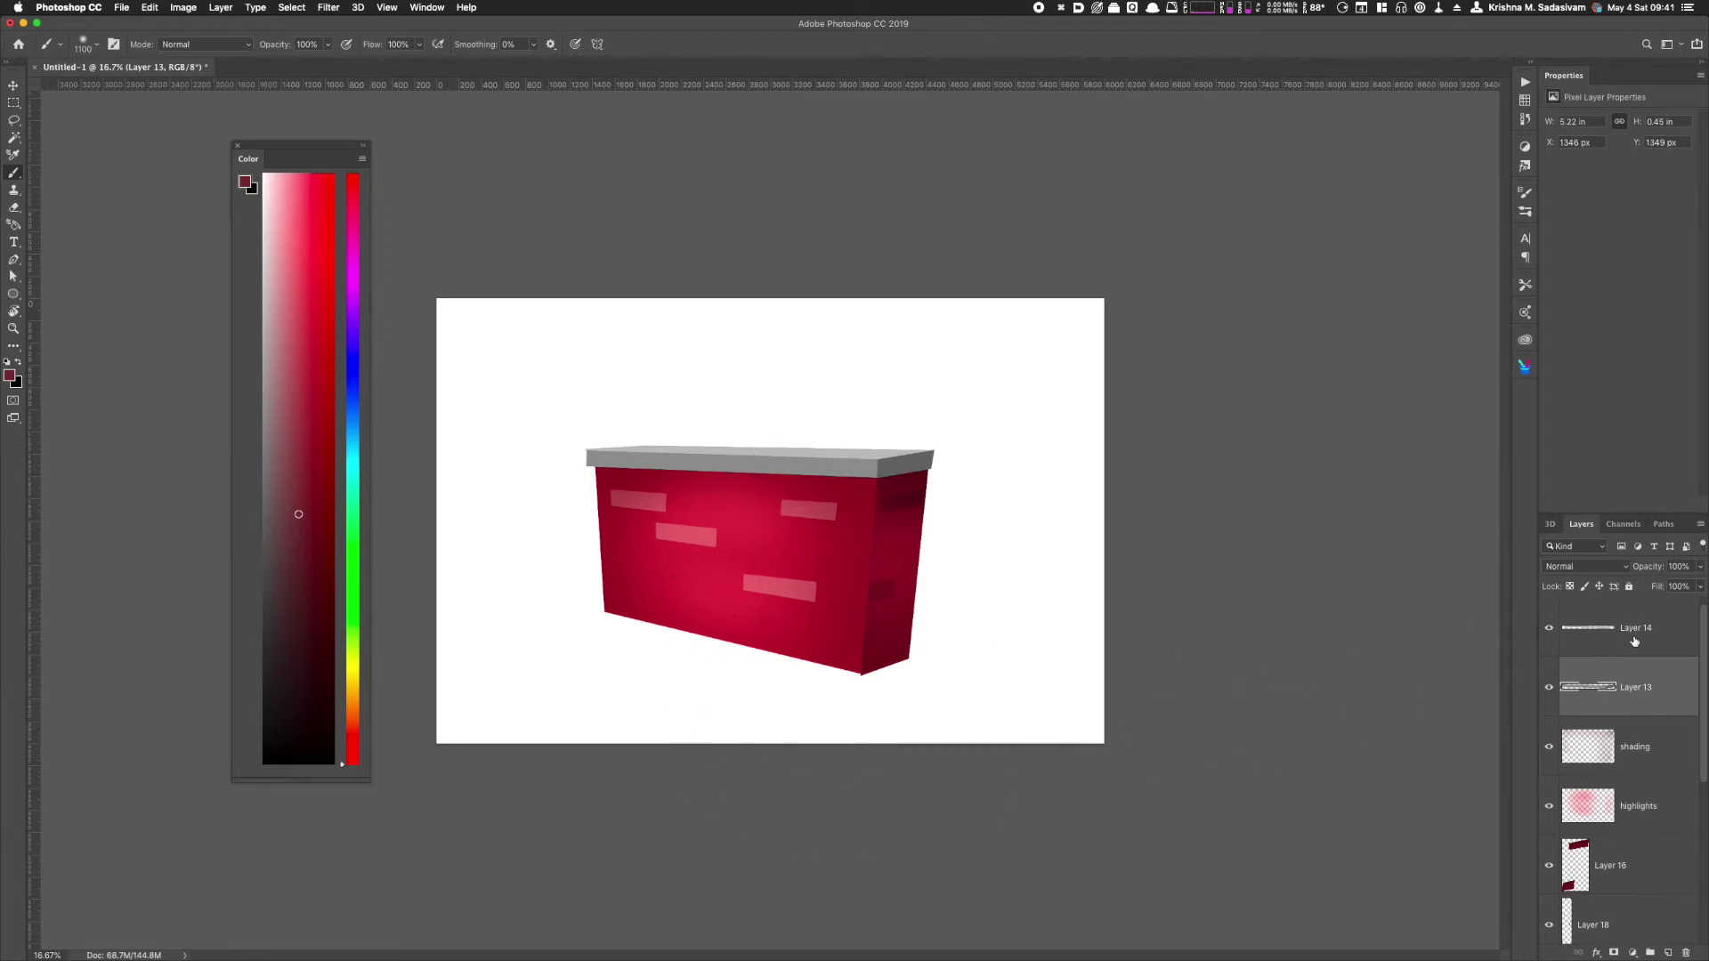
pyautogui.keyDown('super'); pyautogui.click(1591, 690); pyautogui.keyUp('super')
pyautogui.click(273, 427)
pyautogui.click(264, 315)
pyautogui.press('super+shift+n')
pyautogui.press('super+shift+Return')
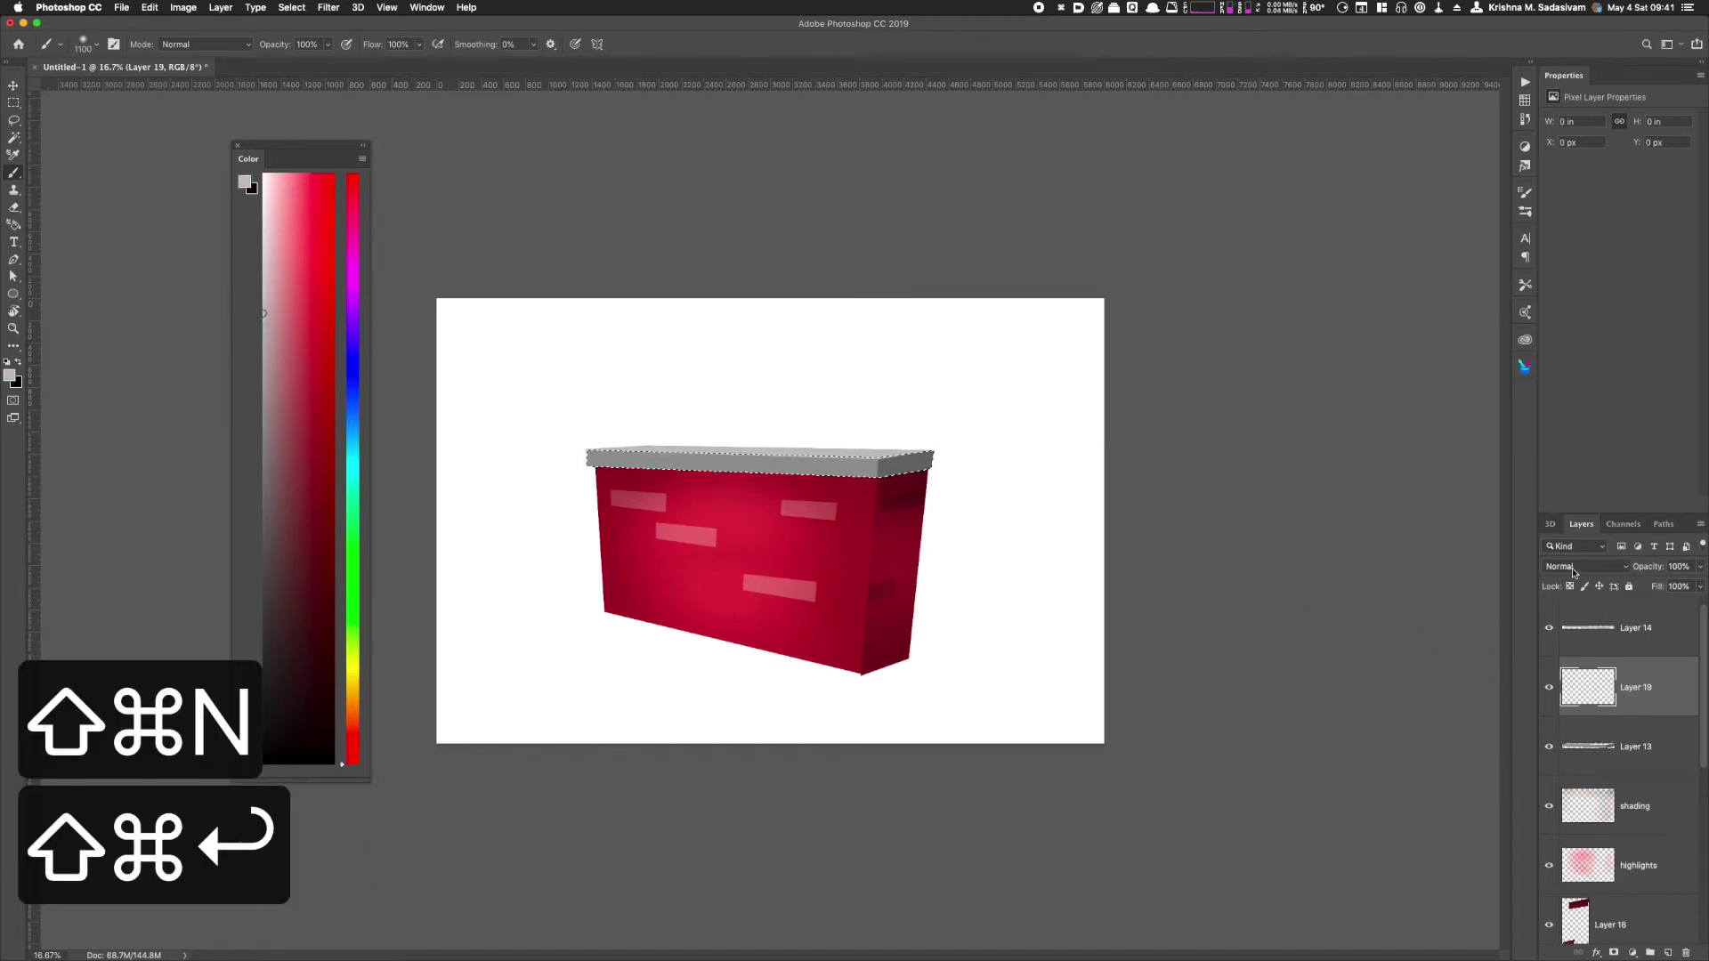
pyautogui.click(1581, 566)
pyautogui.click(1563, 672)
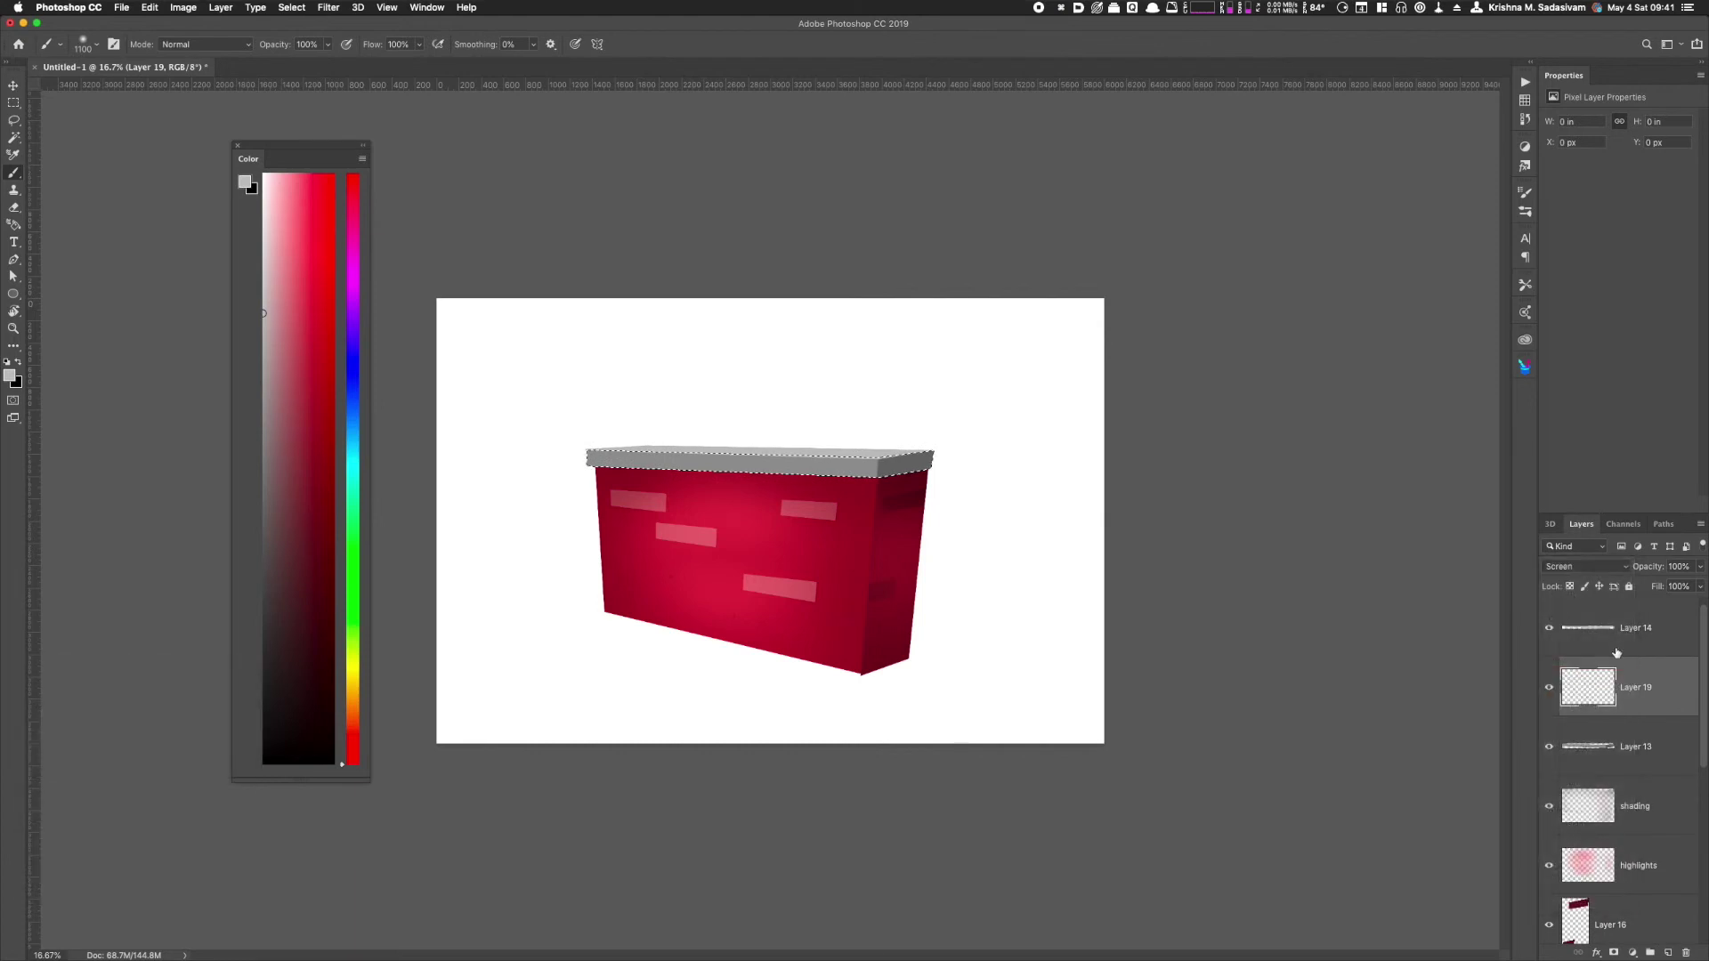
# Step: Brush soft light grey highlights along the selected ledge edge and rename the layer "highlight stone"
pyautogui.moveTo(656, 459); pyautogui.dragTo(730, 458)
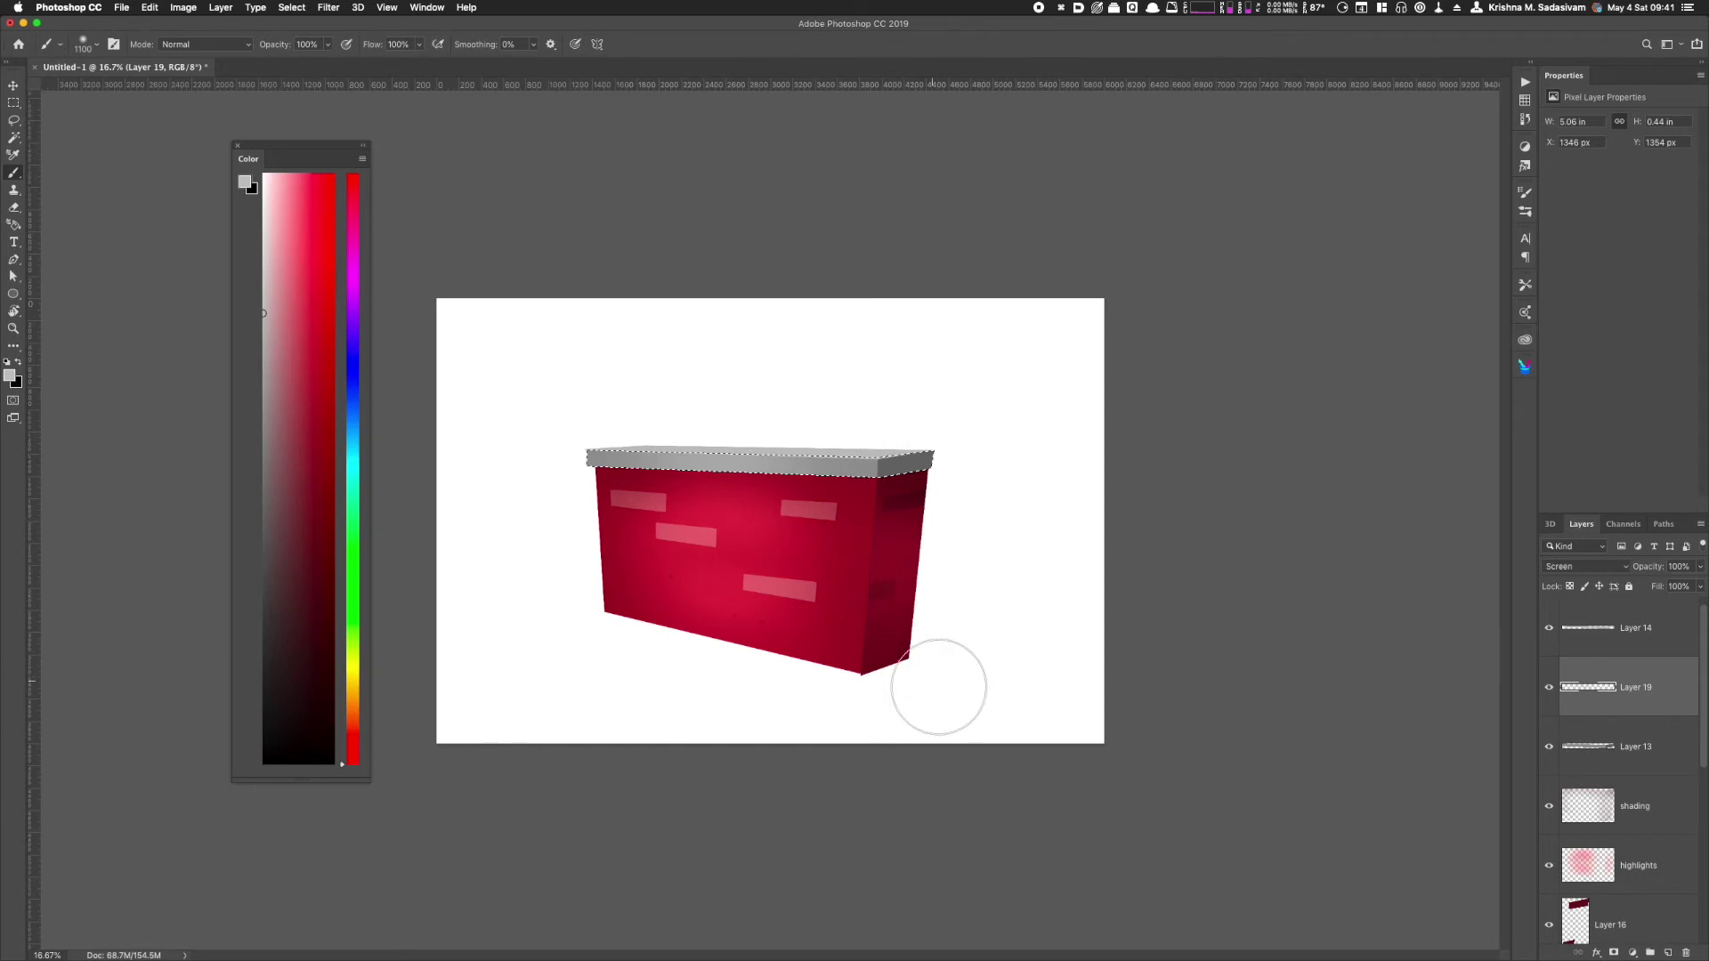
pyautogui.doubleClick(1632, 688)
pyautogui.write('highlight stone')
pyautogui.press('Return')
# Step: Add a new layer named "shading stone" above the highlight stone layer and set its blend mode to Multiply
pyautogui.press('super+shift+n')
pyautogui.press('super+shift+Return')
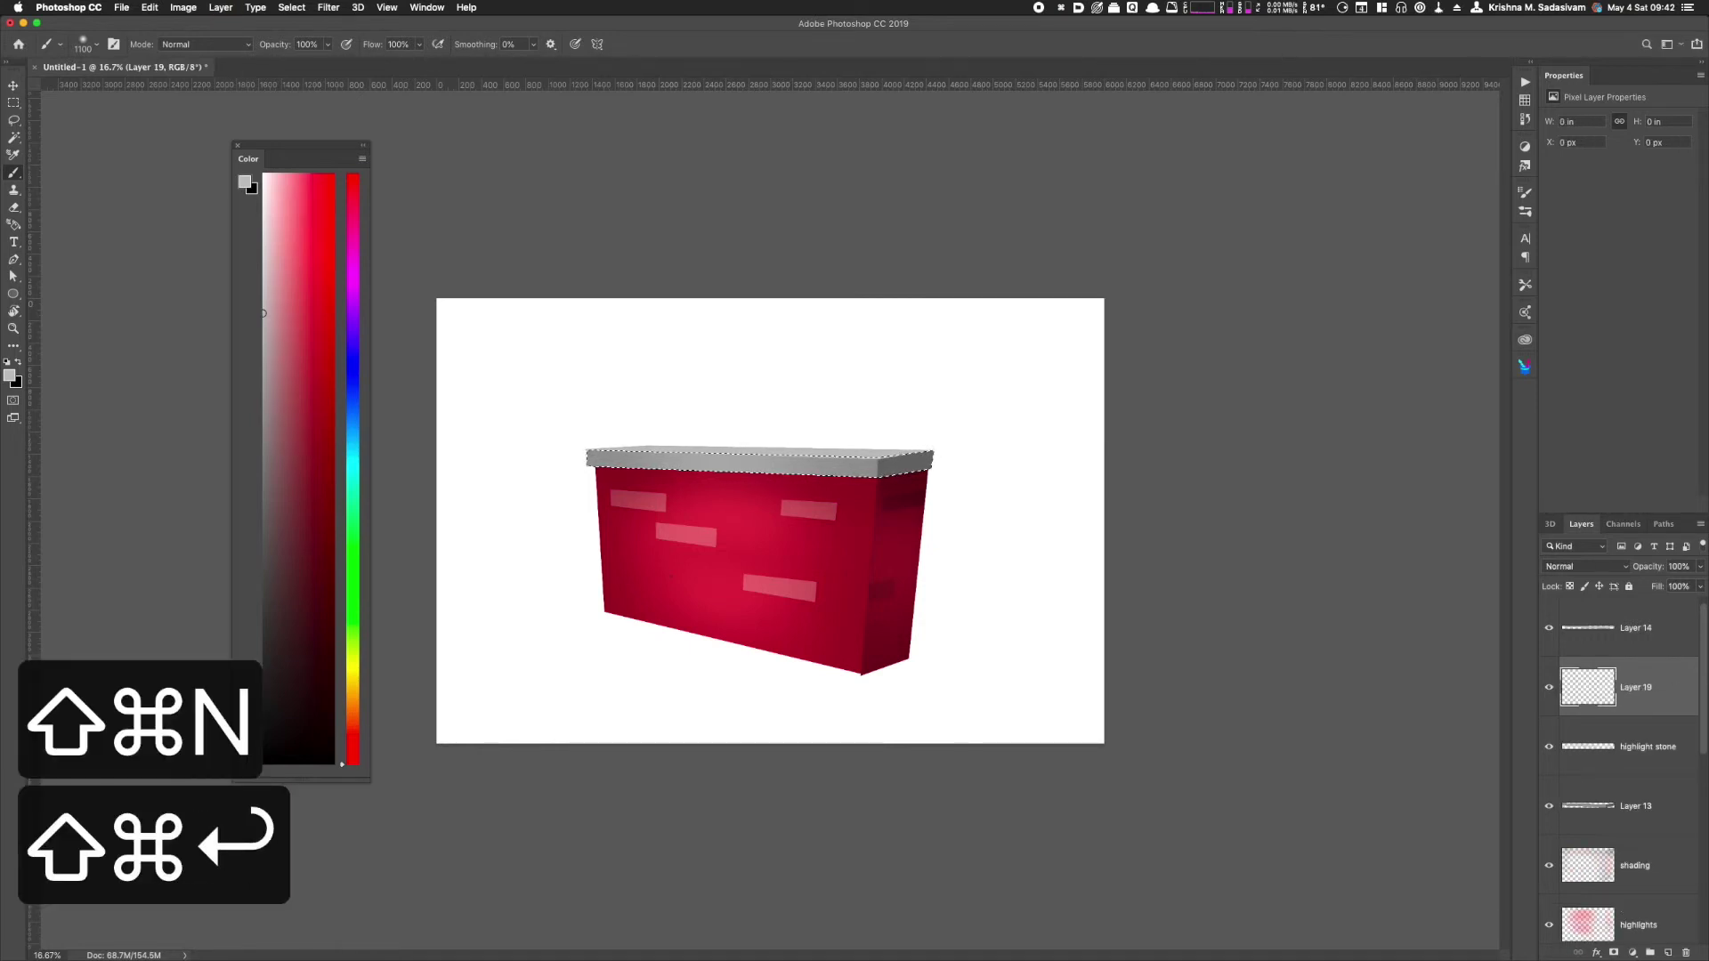
pyautogui.click(1584, 566)
pyautogui.click(1575, 607)
pyautogui.doubleClick(1635, 687)
pyautogui.write('shading stone')
pyautogui.press('Return')
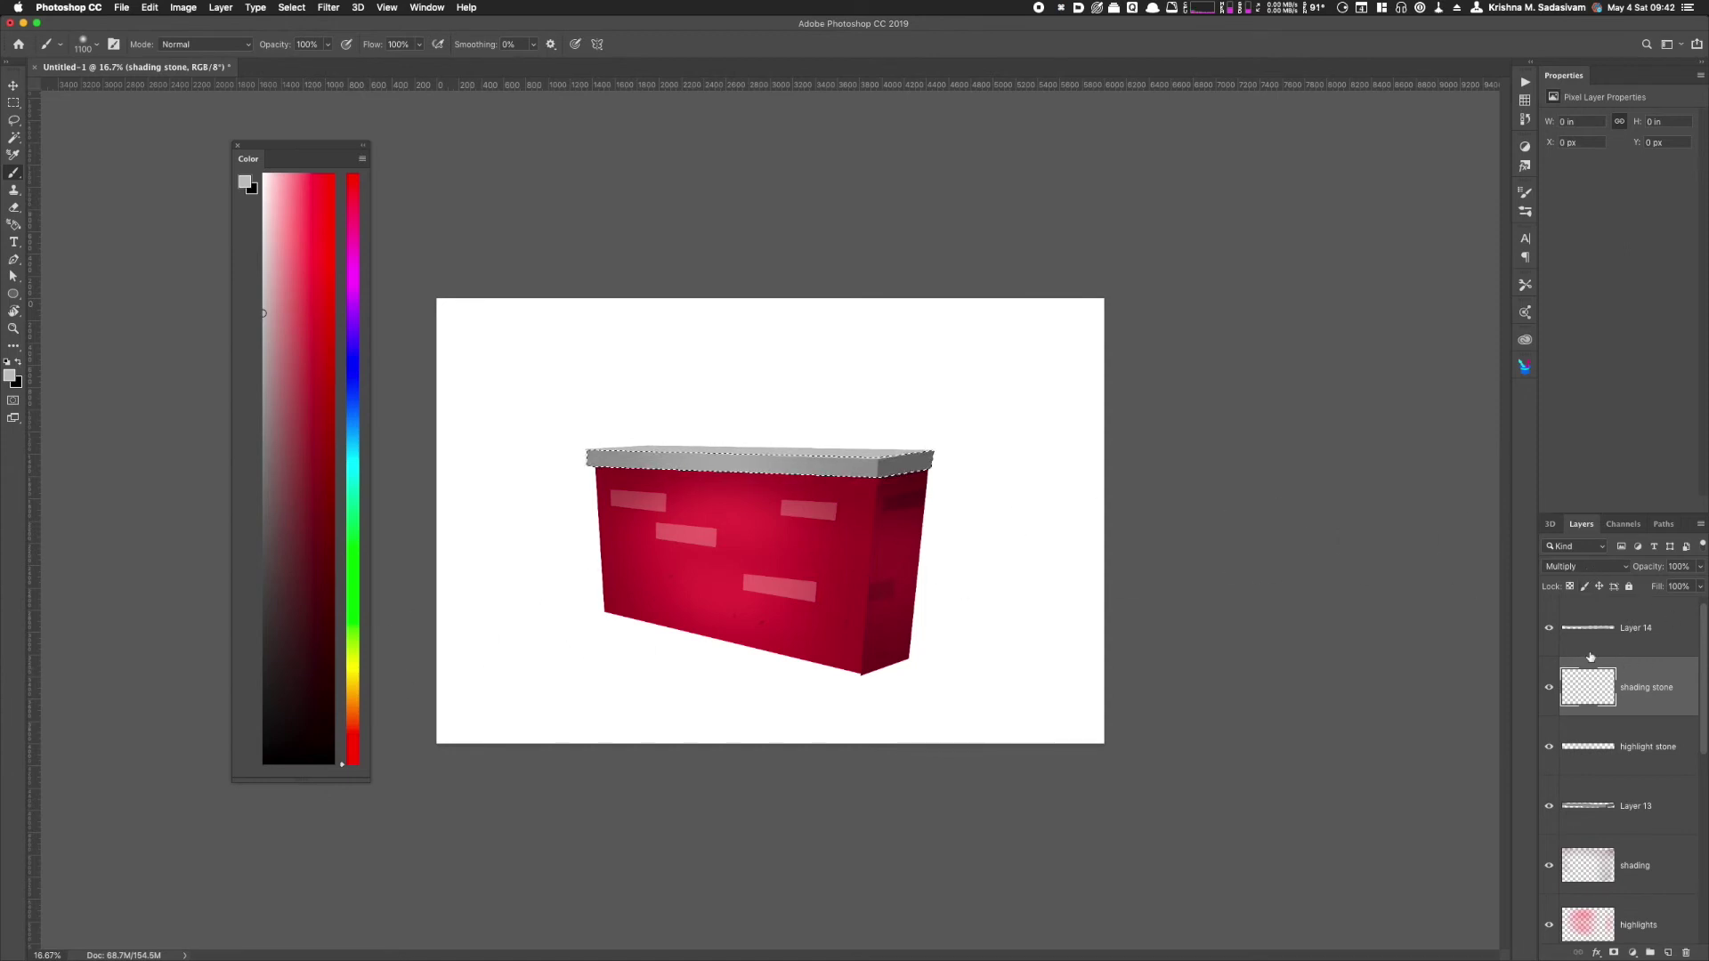
# Step: Brush dark grey shading onto the ledge around its near corner on the shading stone layer, then deselect
pyautogui.moveTo(272, 588); pyautogui.dragTo(272, 569)
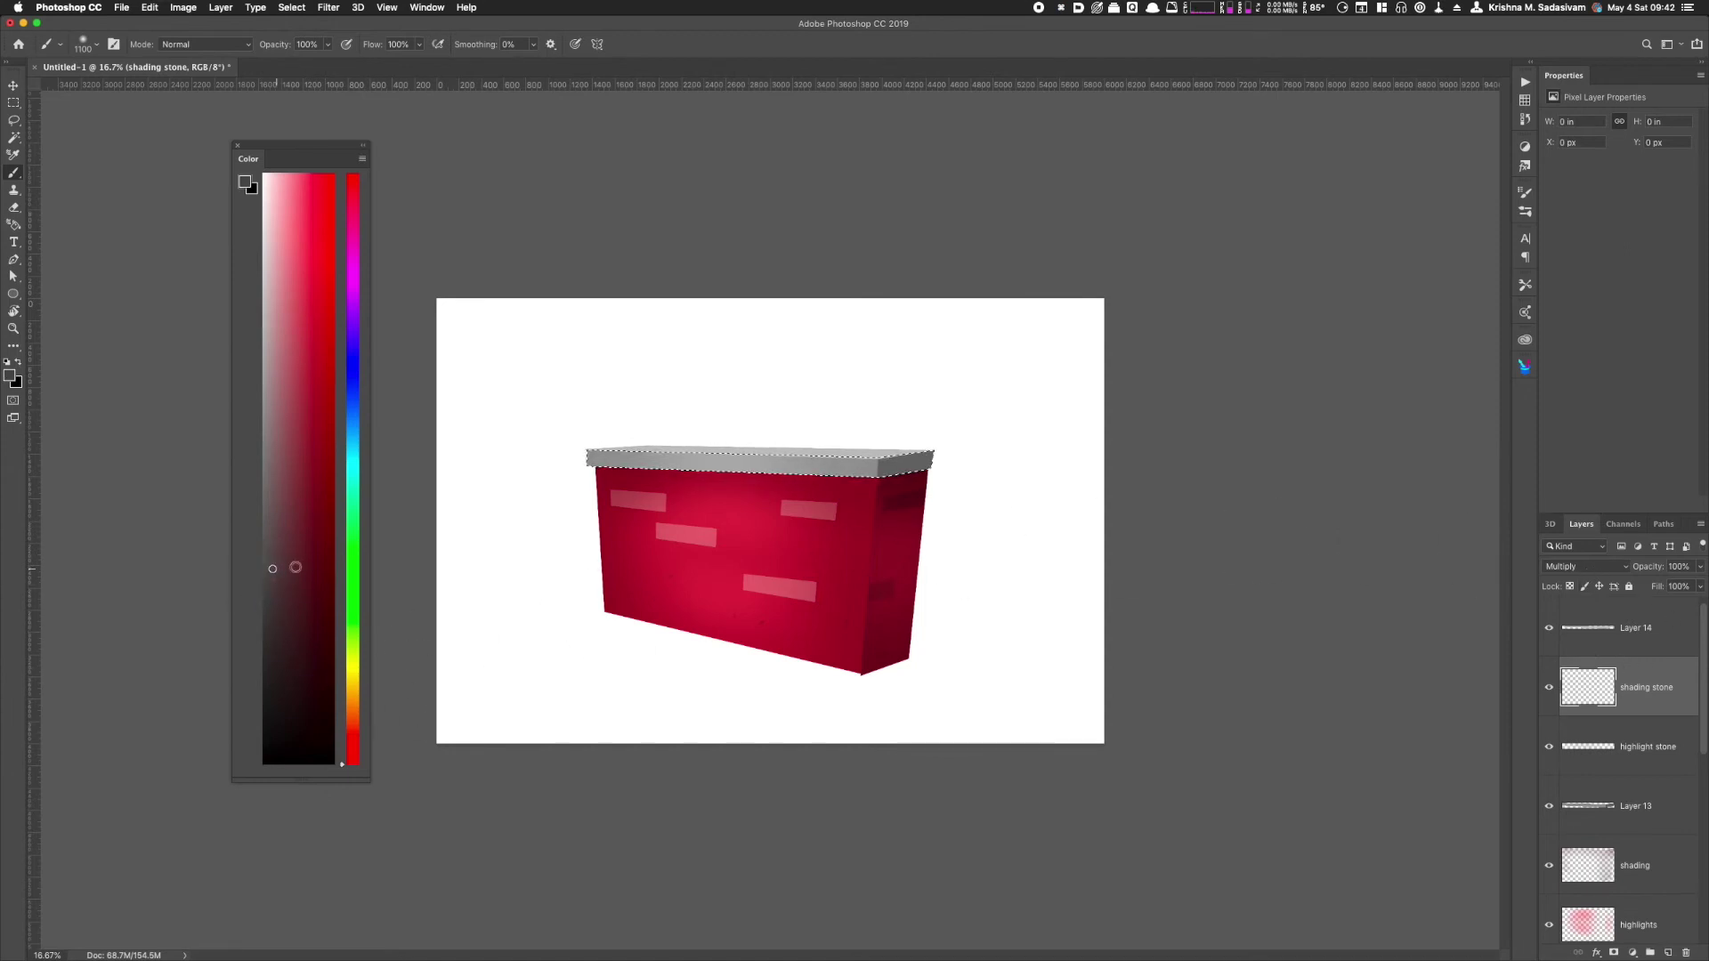
pyautogui.moveTo(897, 475)
pyautogui.mouseDown()
pyautogui.moveTo(933, 444)
pyautogui.moveTo(942, 480)
pyautogui.moveTo(885, 458)
pyautogui.mouseUp()
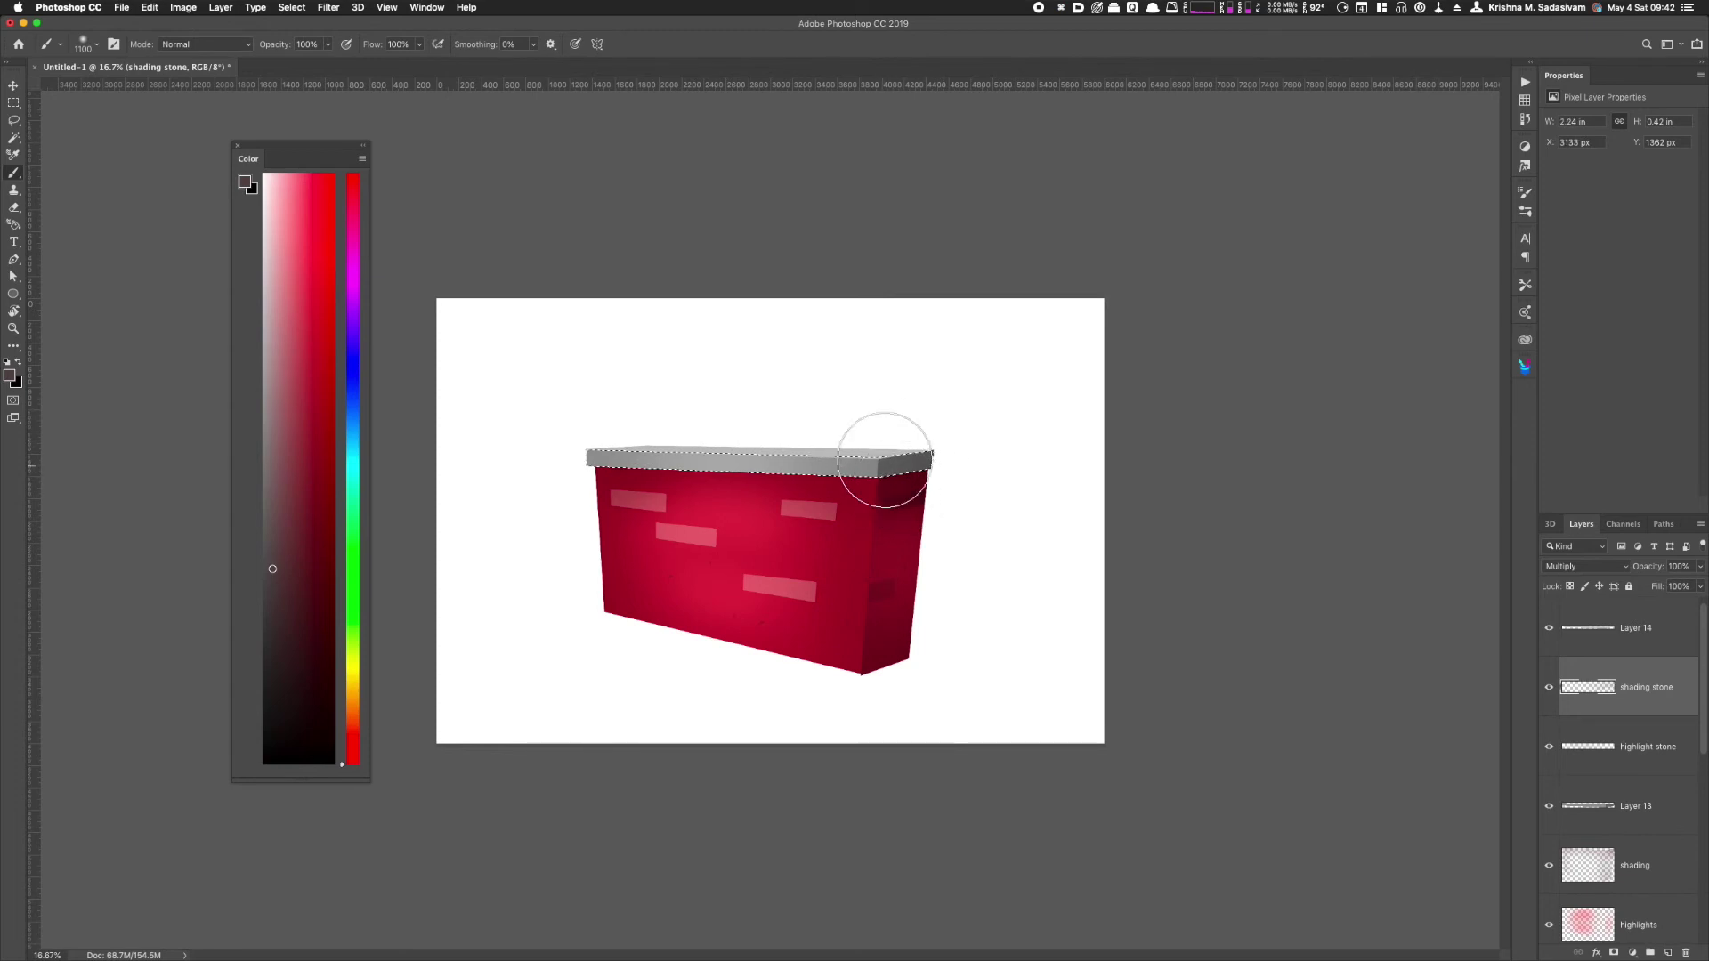
pyautogui.press('super+d')
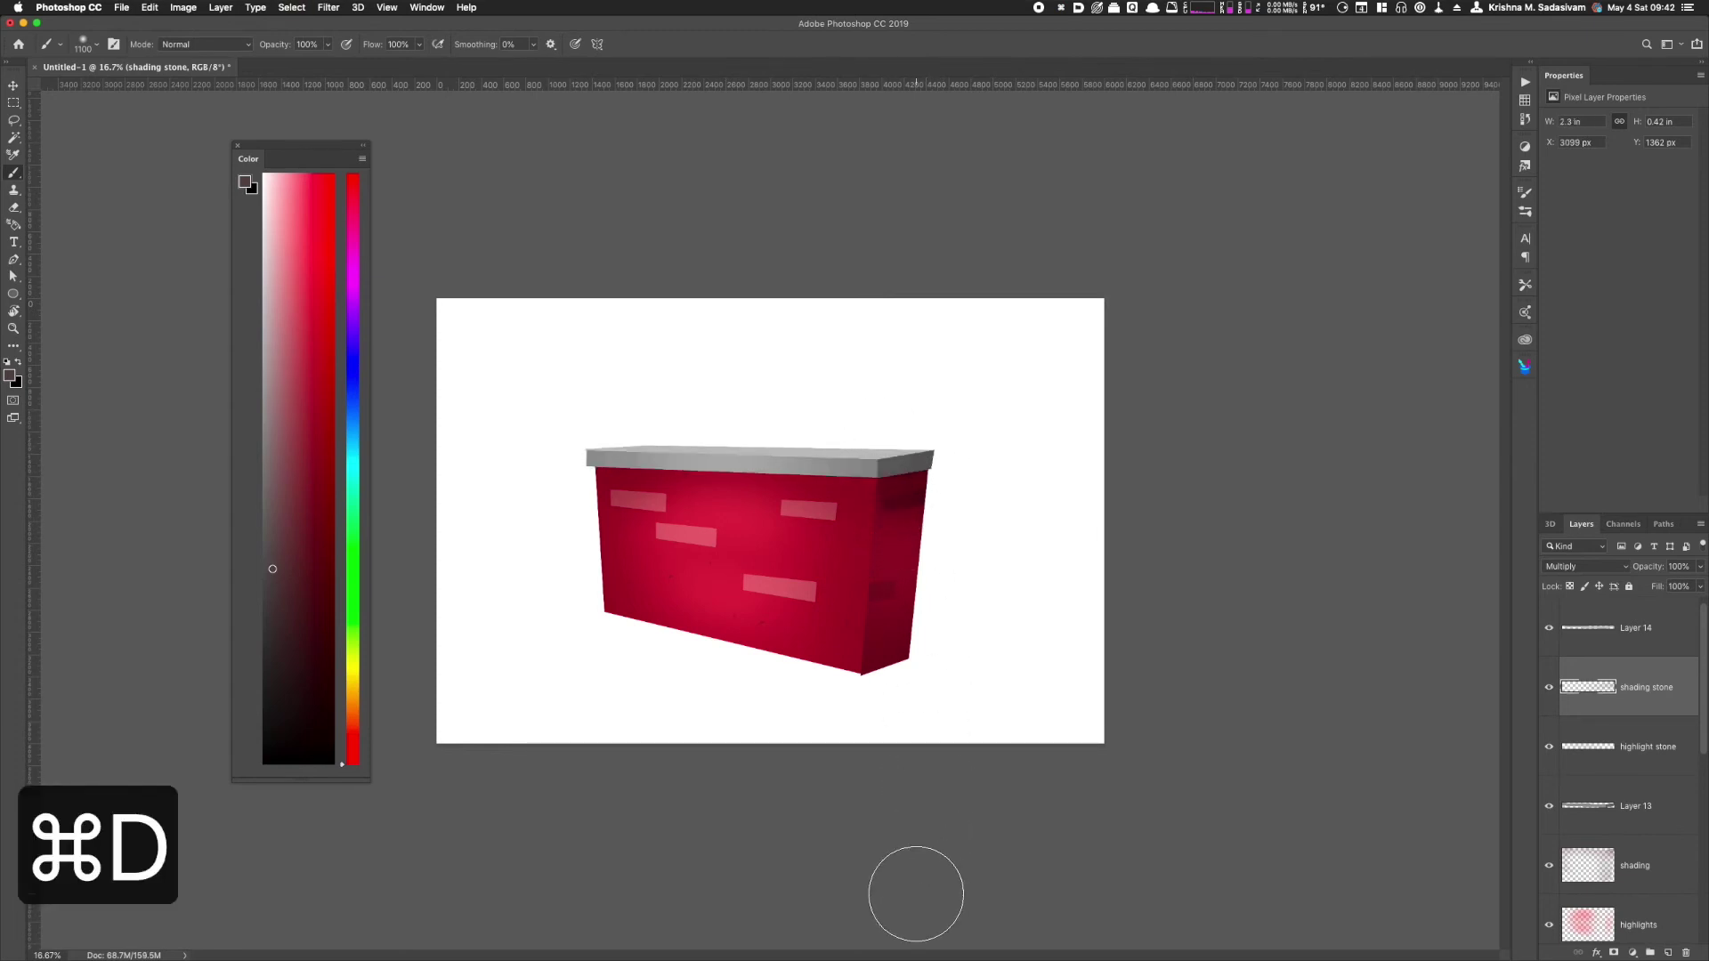
# Step: Load the ledge's top face (Layer 14) as a selection and add a new layer above it in Screen blend mode
pyautogui.click(1598, 635)
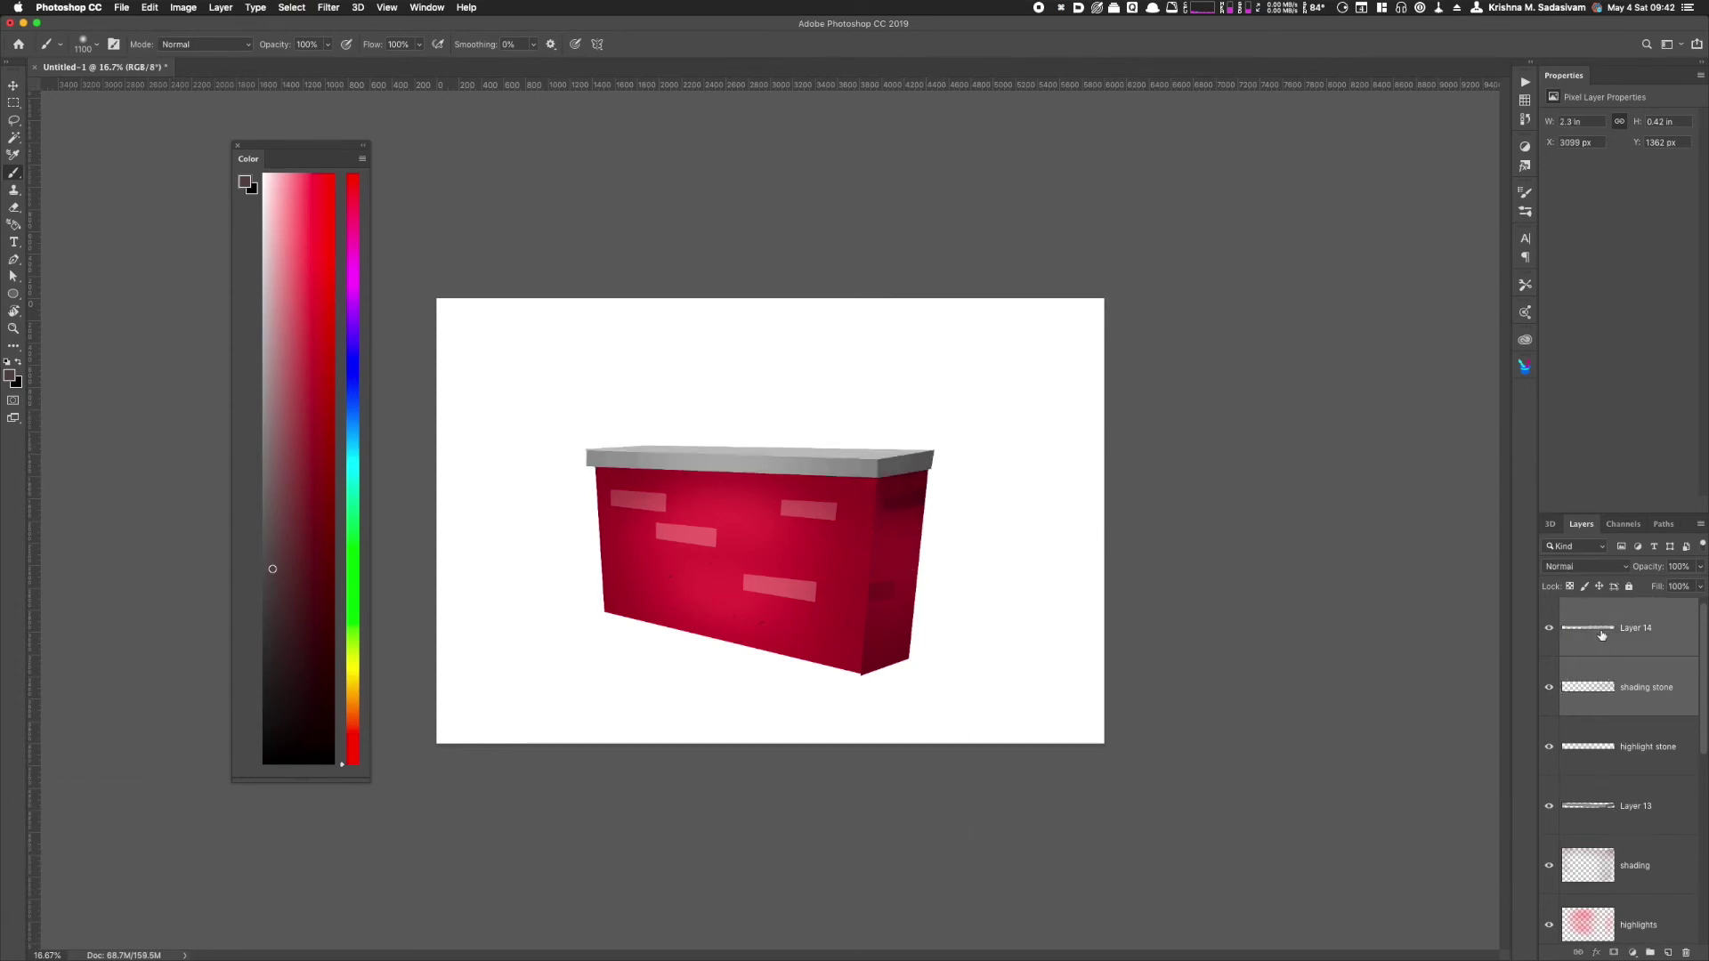
pyautogui.click(1615, 634)
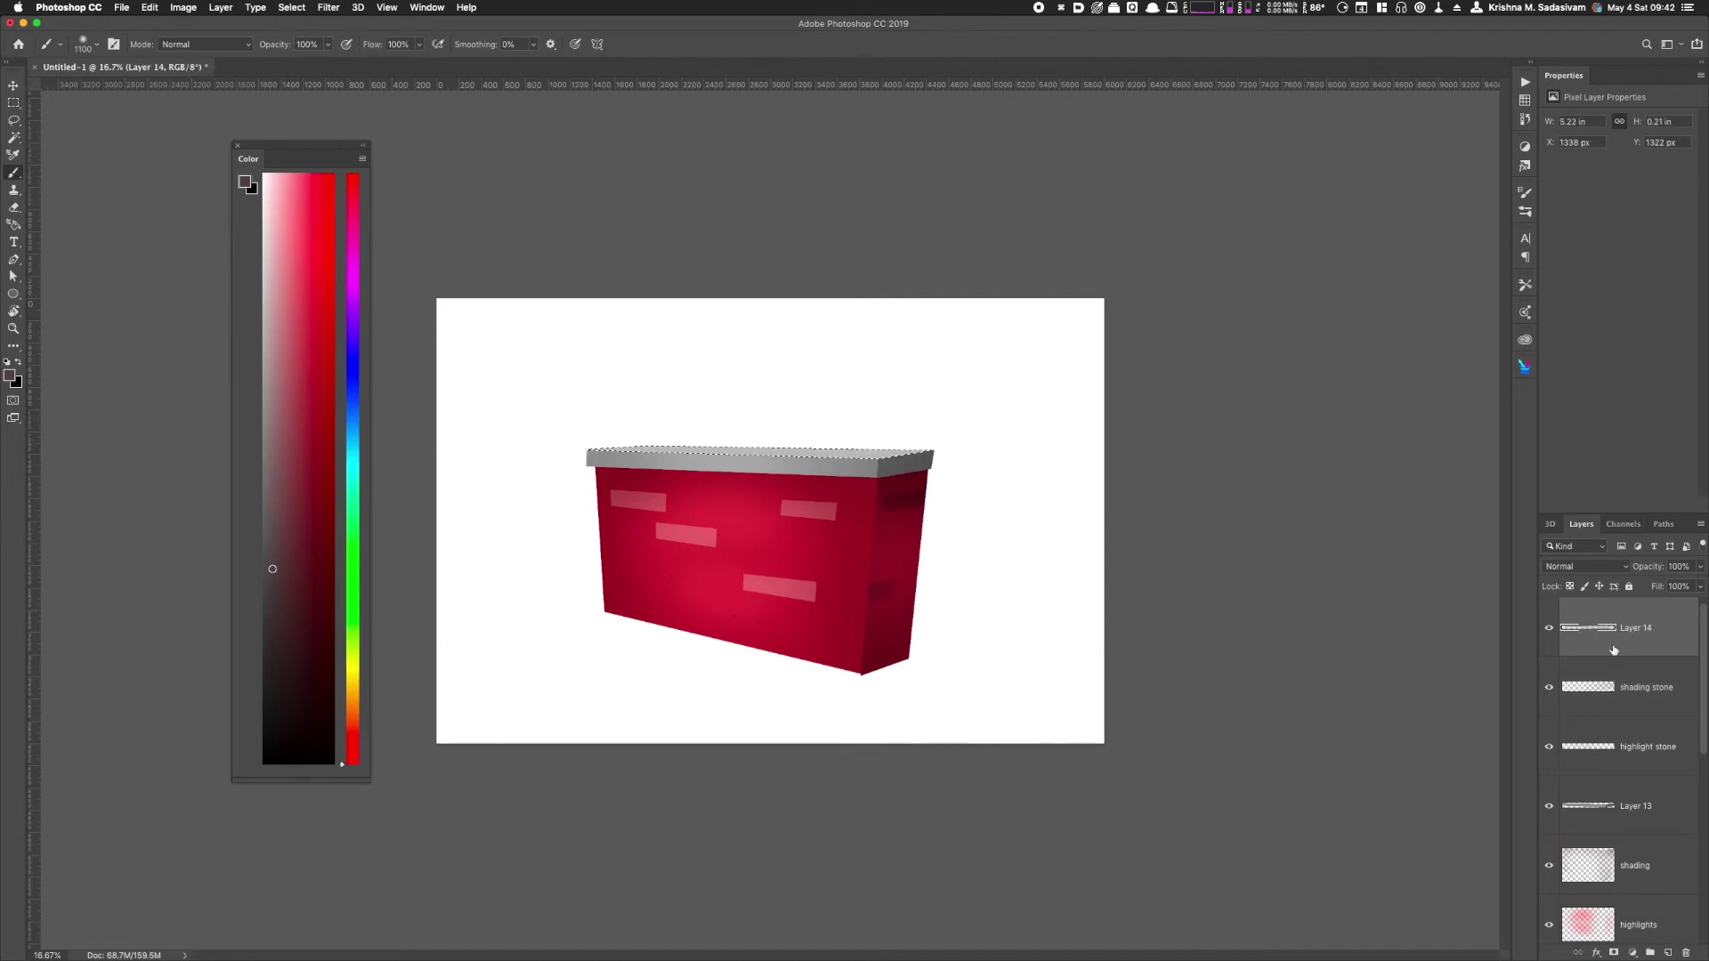
pyautogui.press('shift+super+n')
pyautogui.press('shift+super+Return')
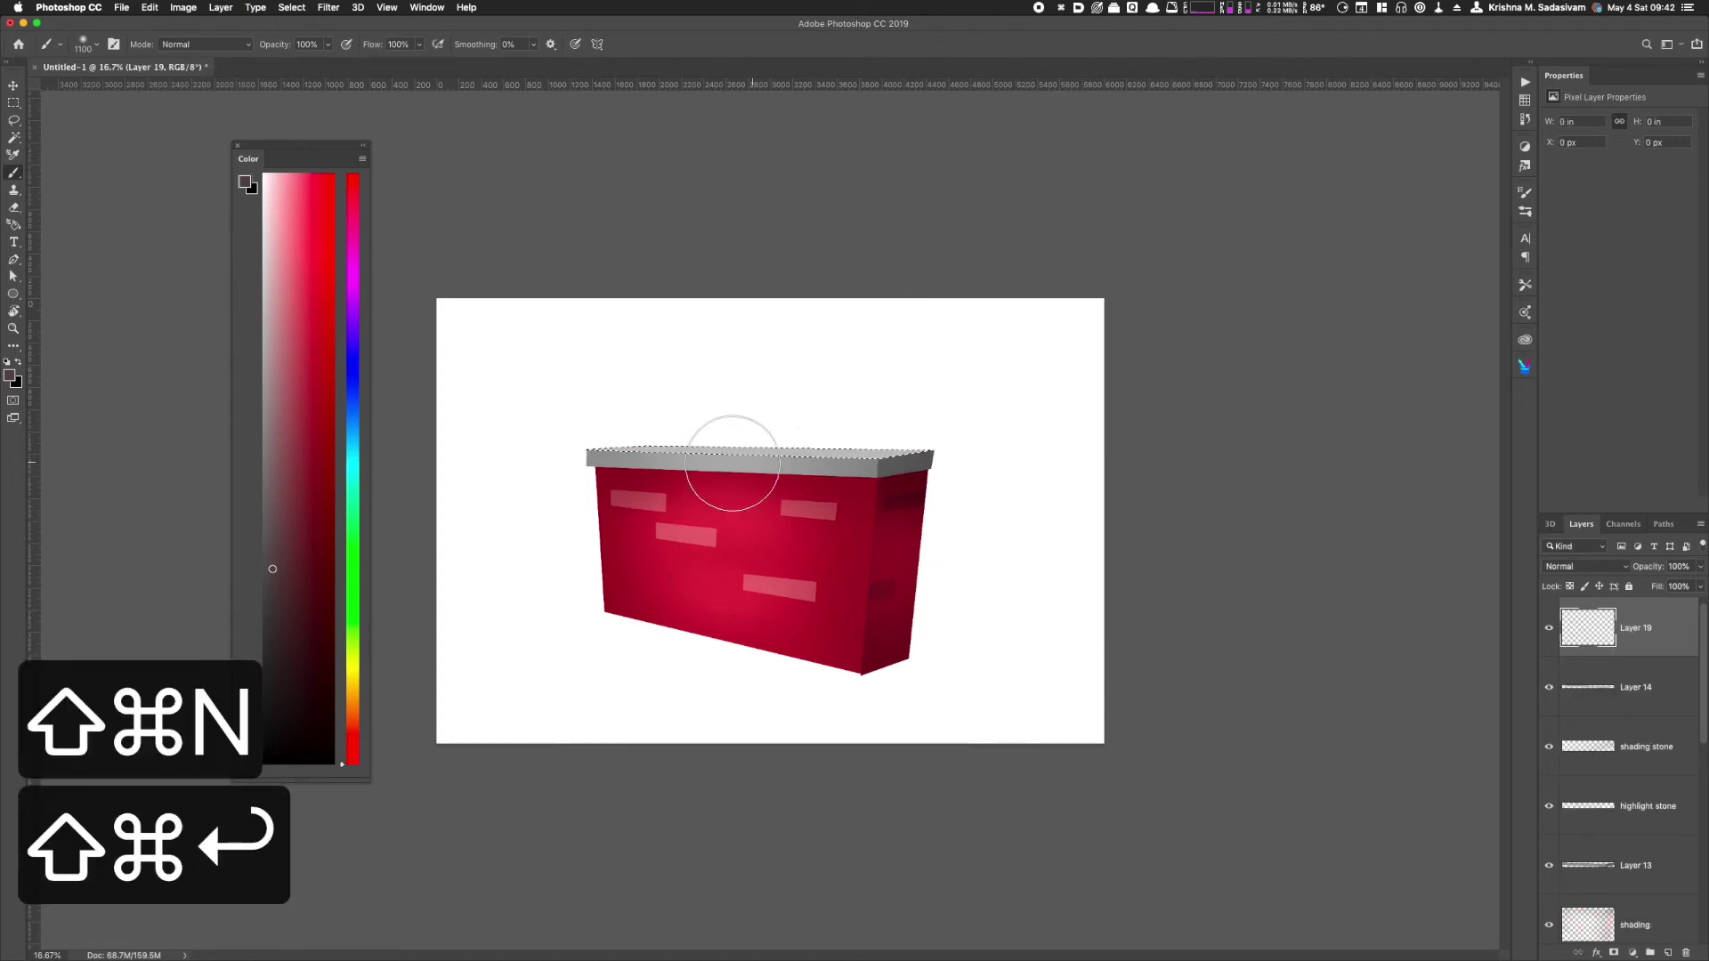
pyautogui.click(1569, 567)
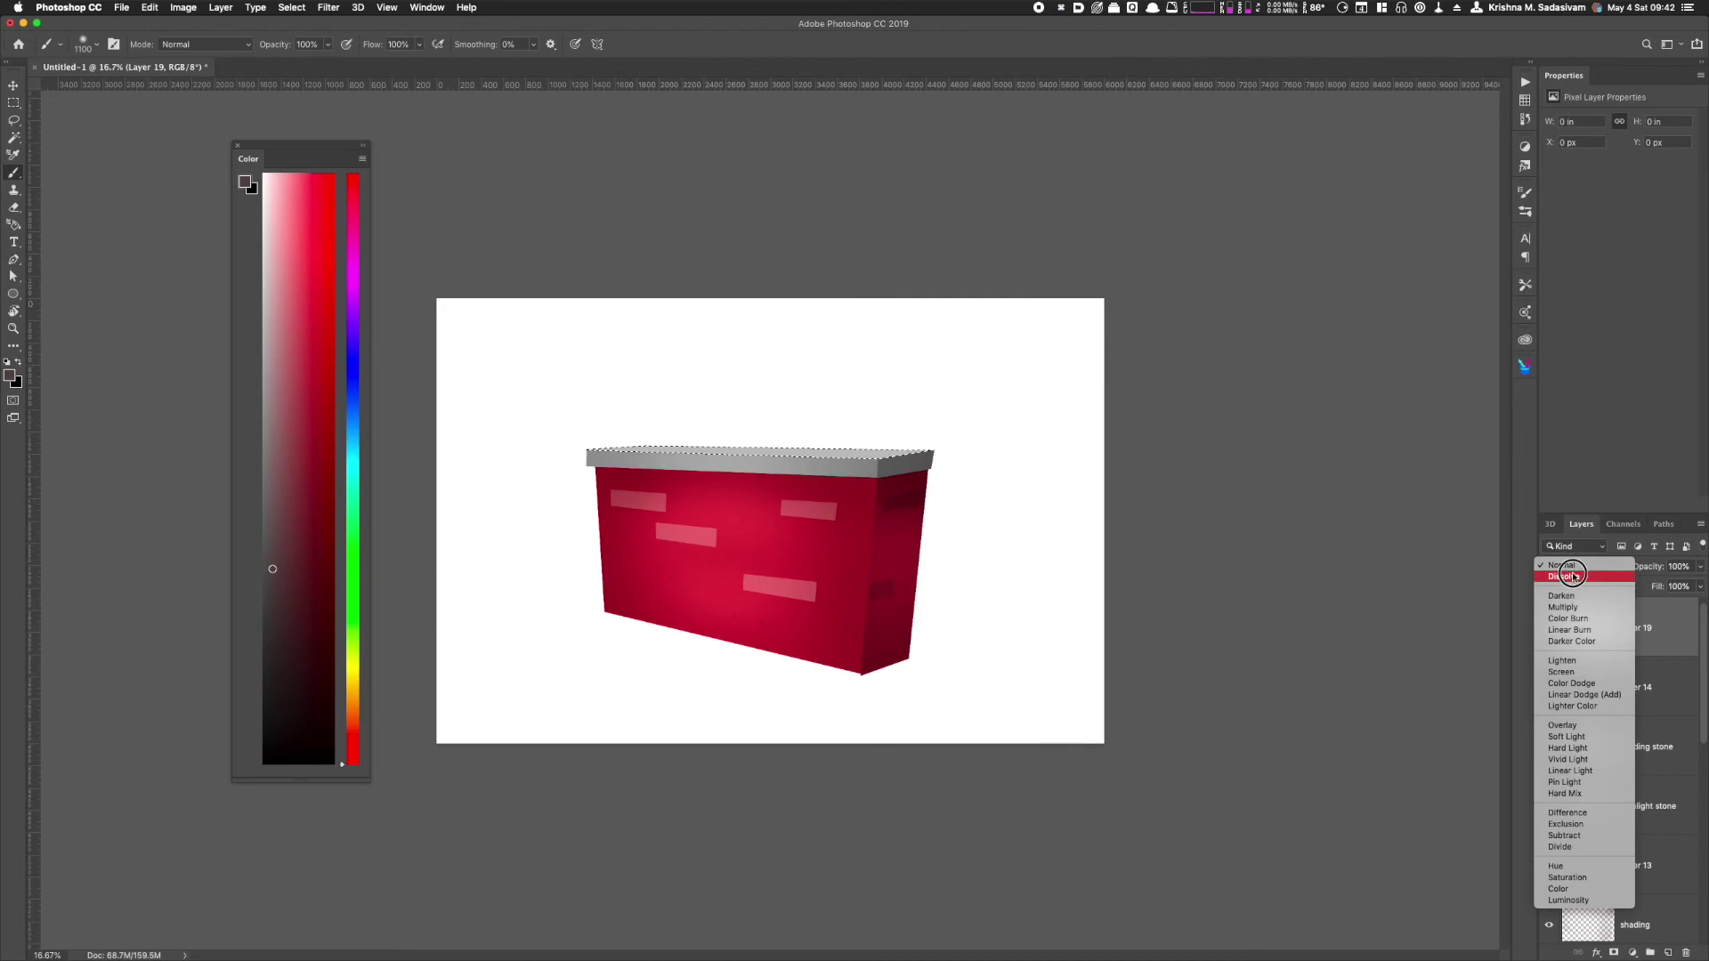
pyautogui.click(1575, 678)
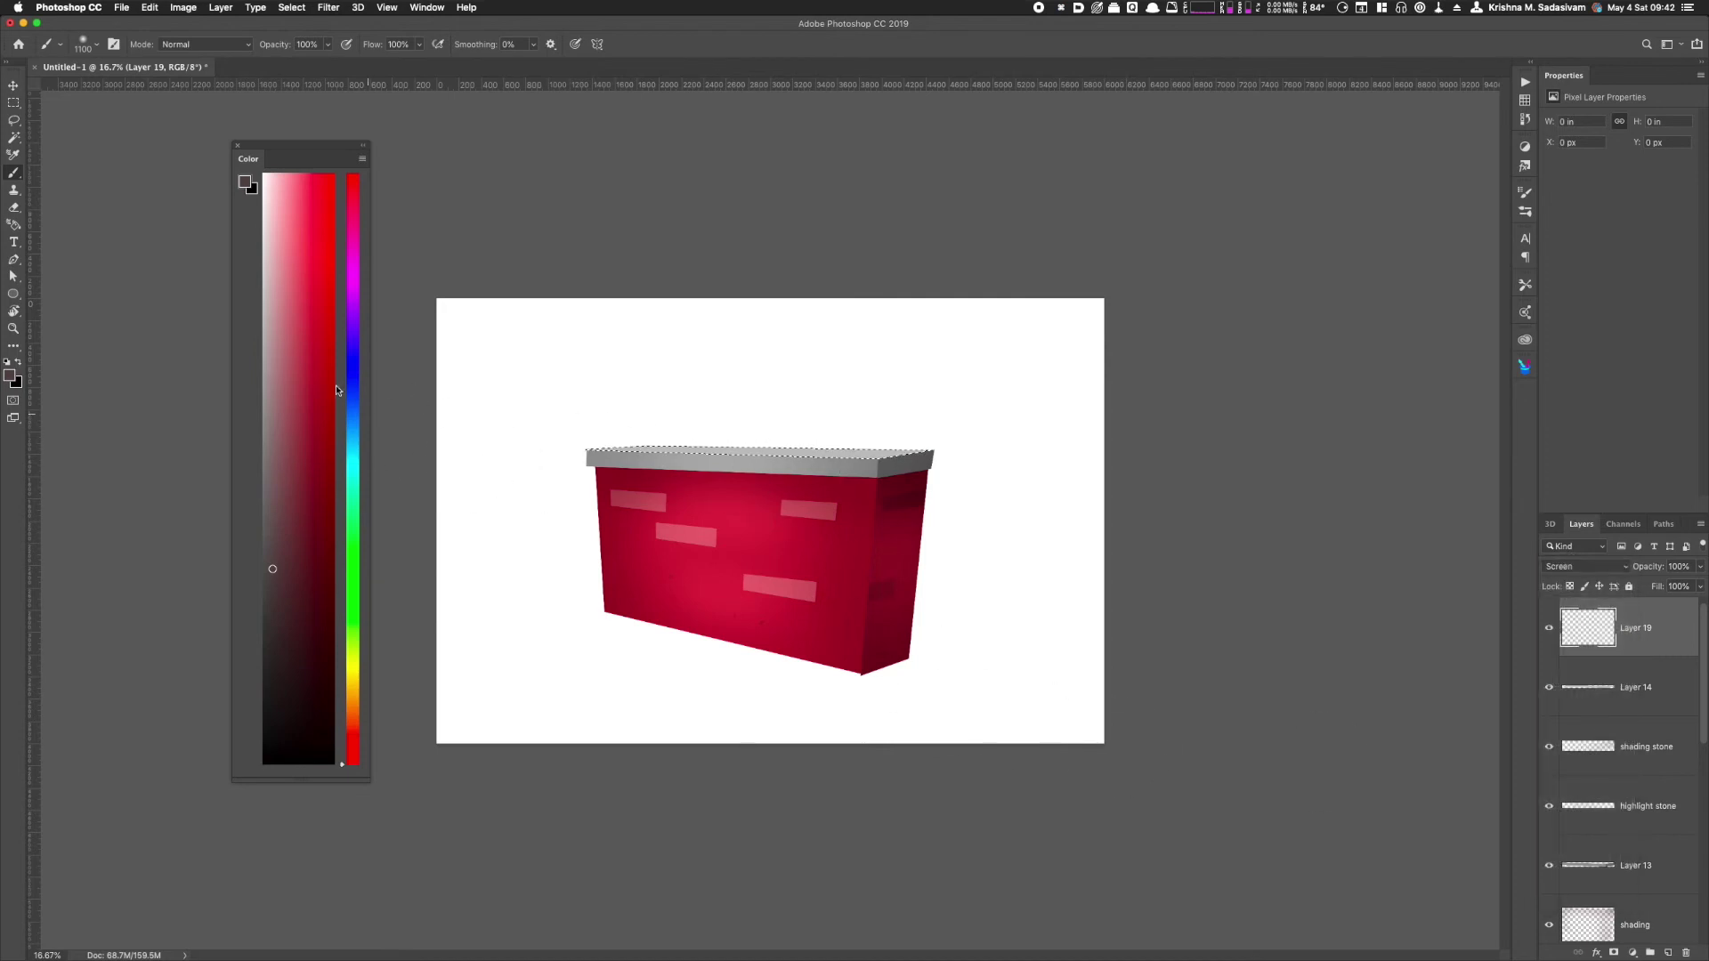
# Step: Brush a soft light grey highlight across the selected top face of the ledge on the new Screen layer, then deselect
pyautogui.click(271, 313)
pyautogui.click(264, 251)
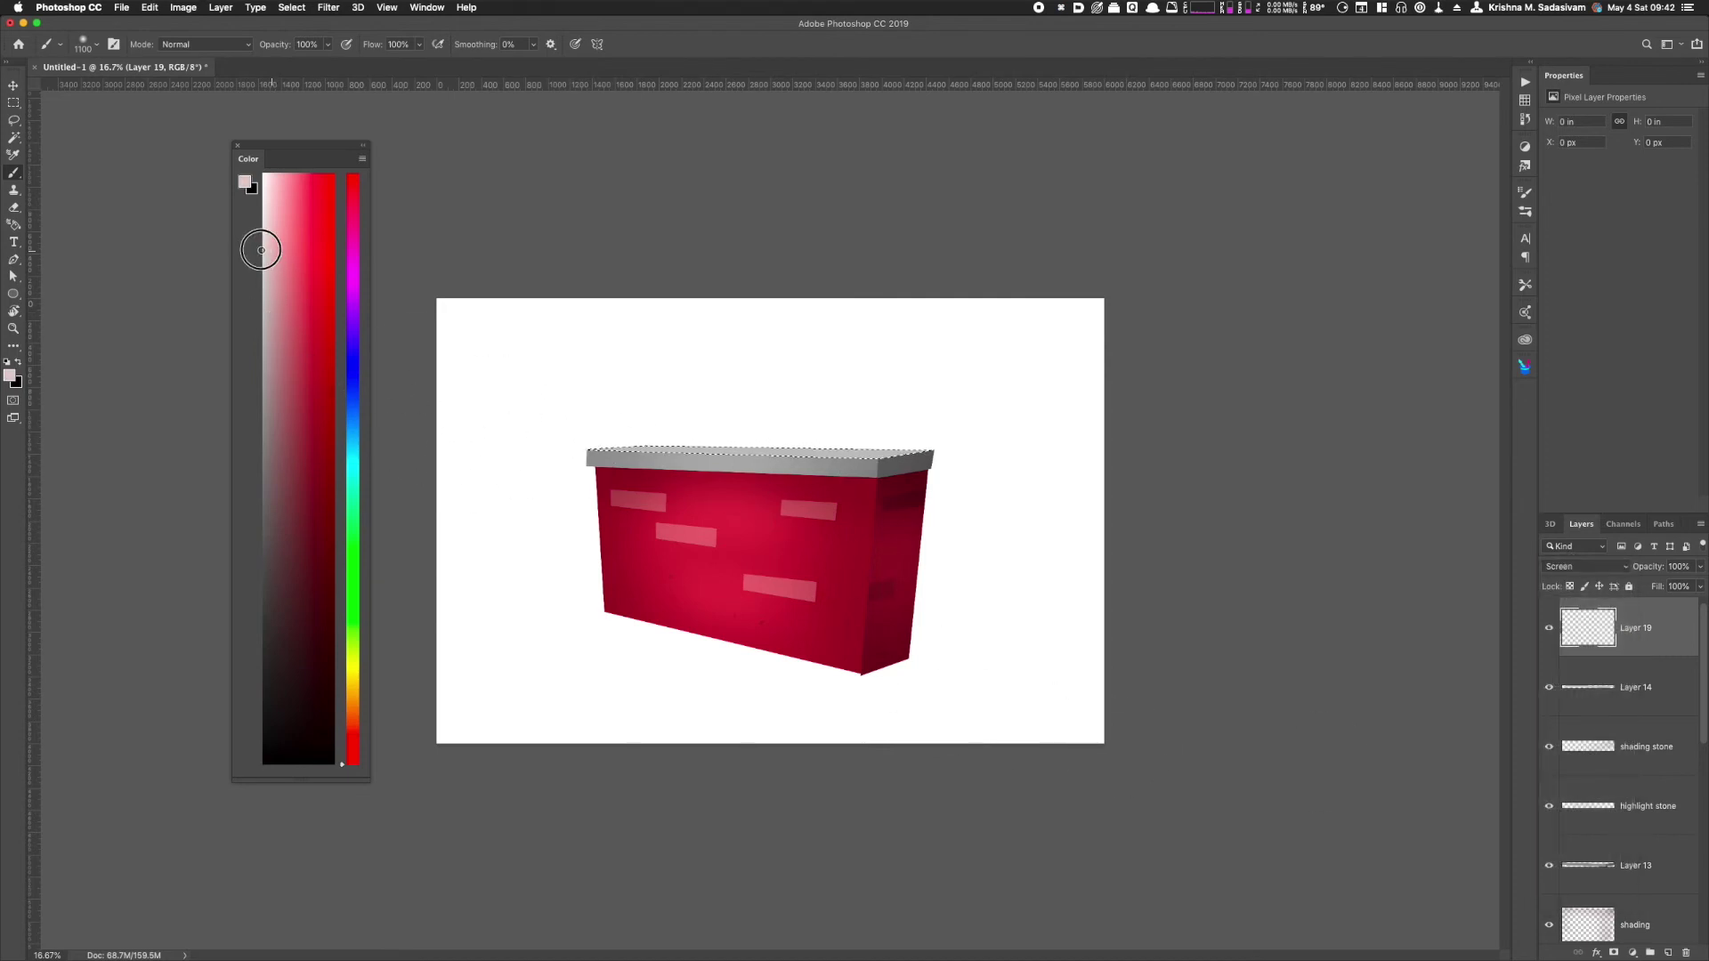
pyautogui.moveTo(795, 451); pyautogui.dragTo(736, 451)
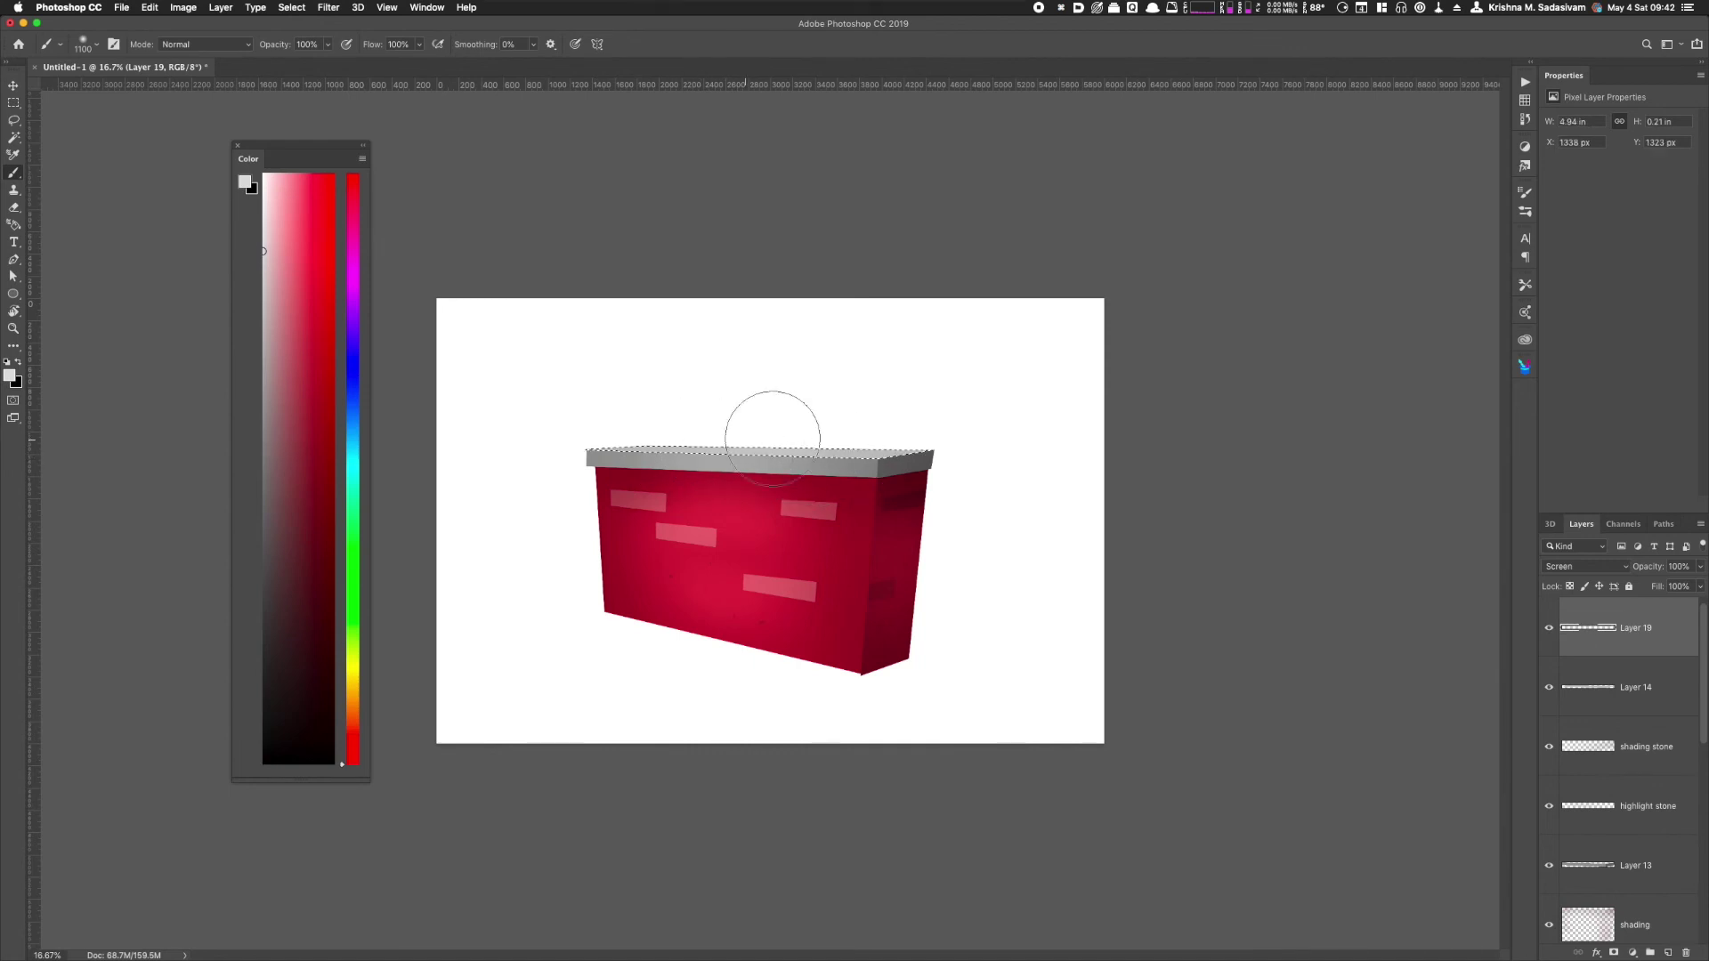
pyautogui.press('super+d')
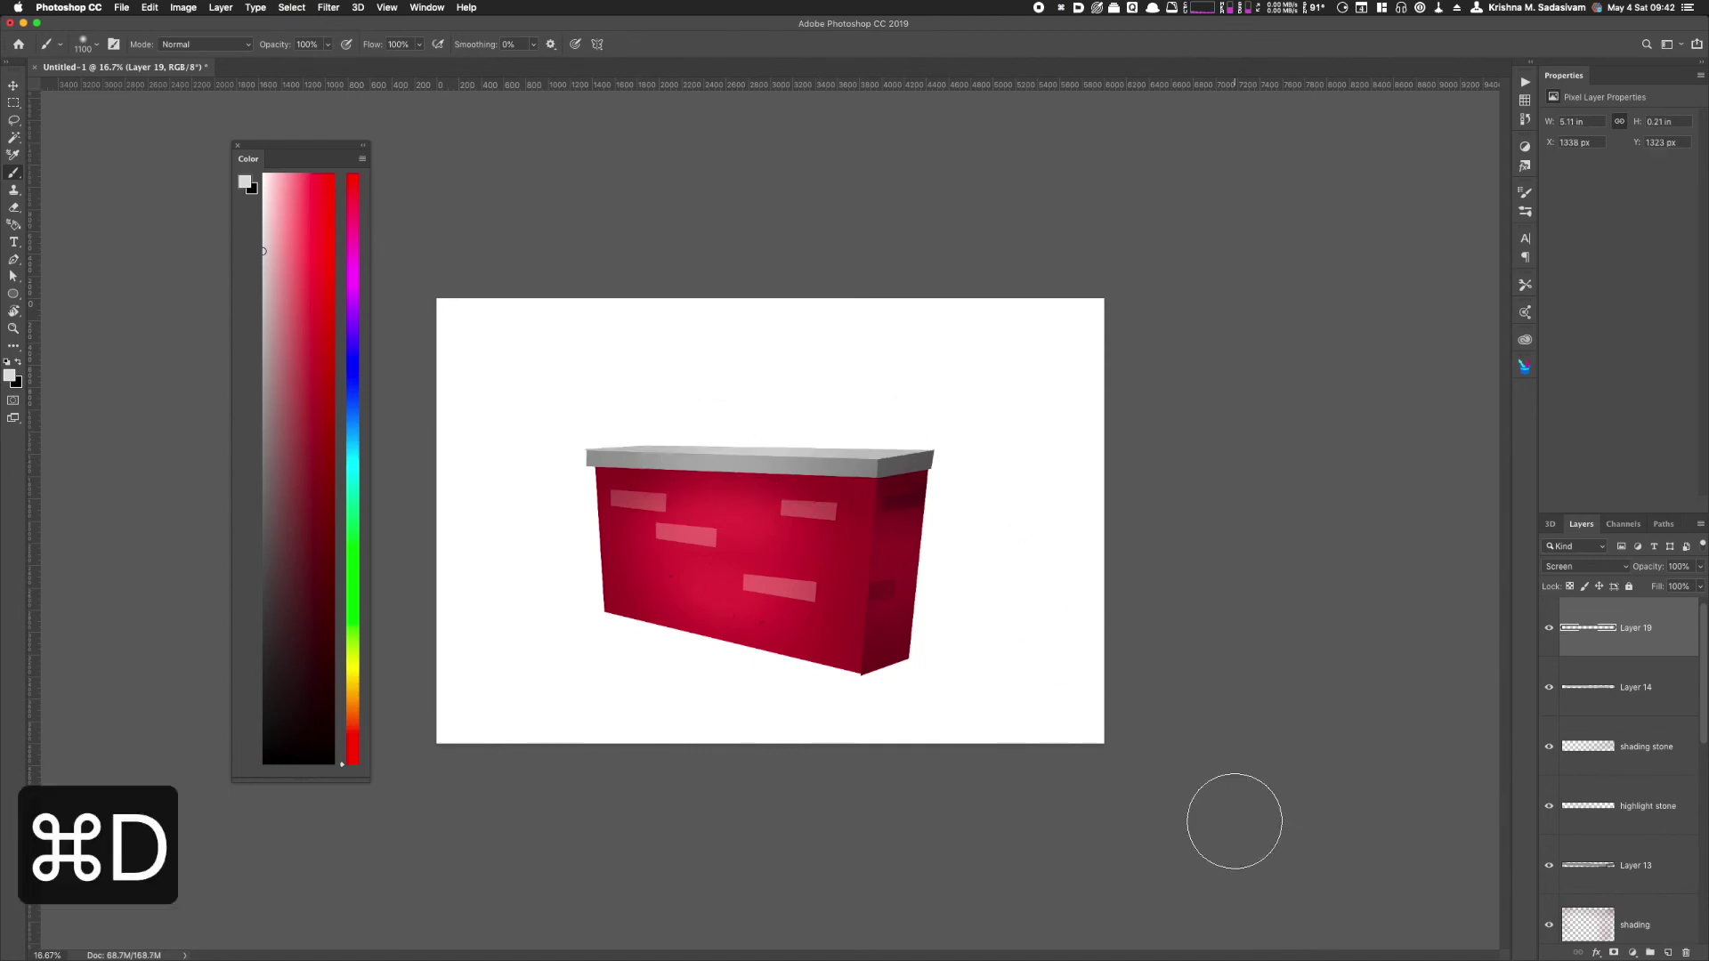